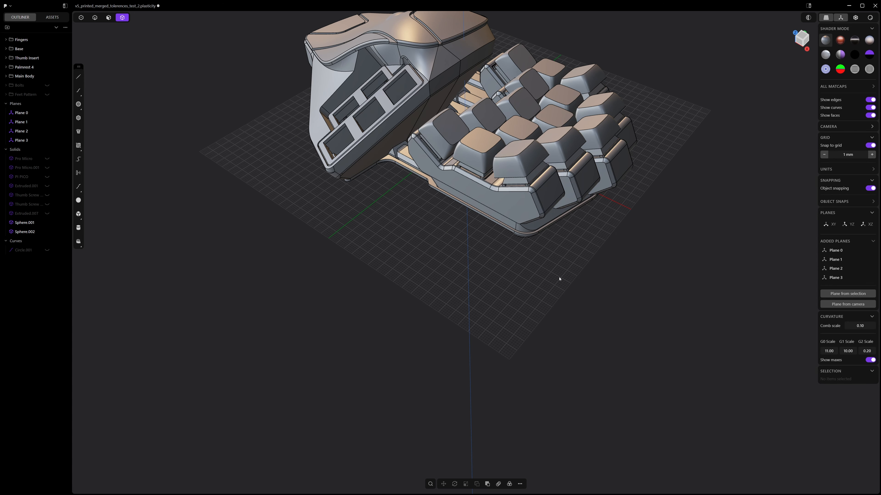
Isolate the base plate and examine its underside in the bottom view.
middle_click_drag(558, 137, 468, 231, "shift")
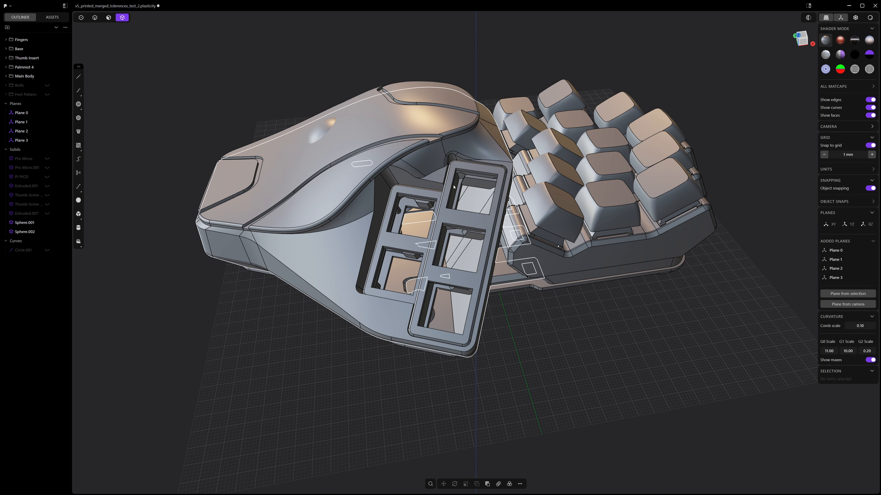
middle_click_drag(417, 281, 409, 229)
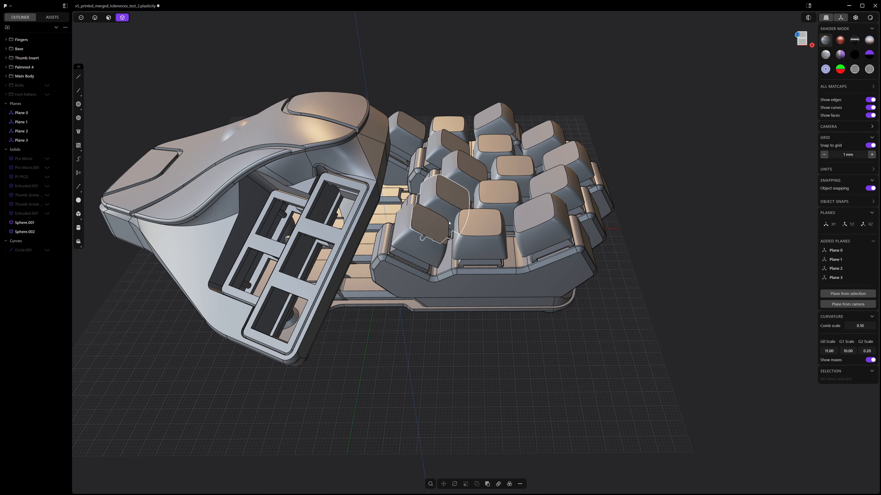
middle_click_drag(478, 235, 488, 156)
left_click(397, 215)
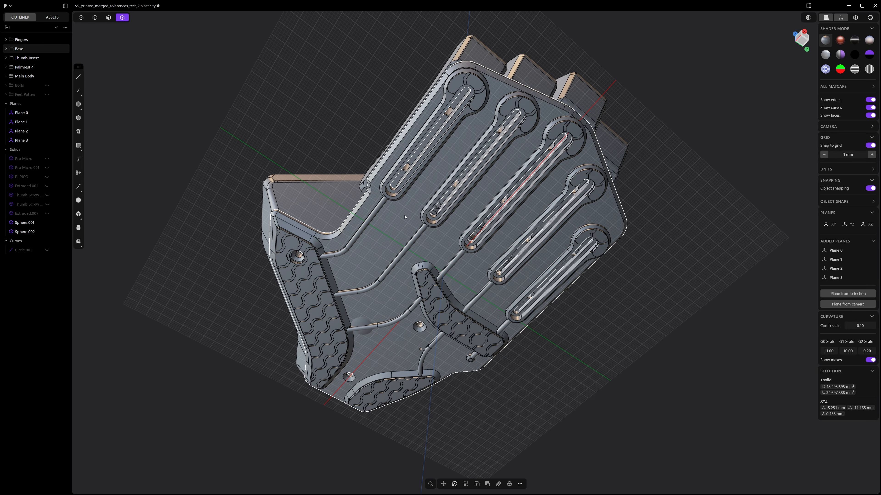
middle_click_drag(397, 215, 392, 239)
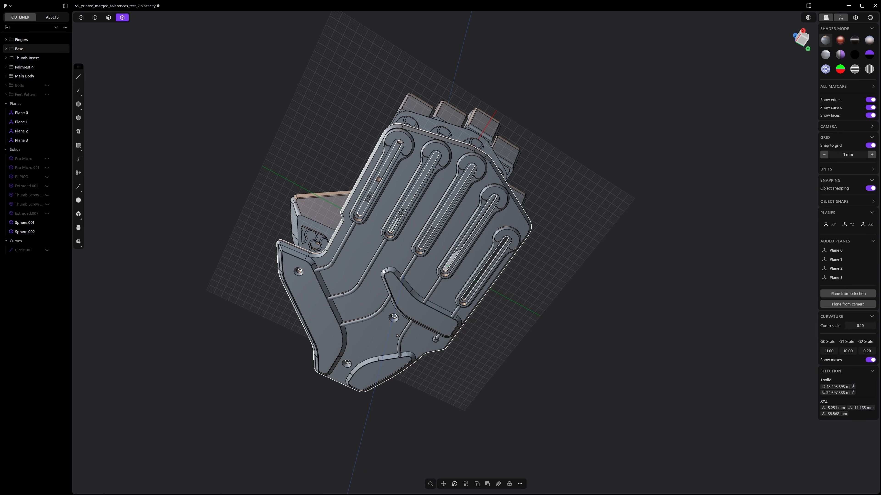
key("slash")
key("ctrl+KP_7")
middle_click_drag(378, 257, 441, 193, "shift")
scroll(440, 193, "up", 3)
scroll(385, 83, "down", 2)
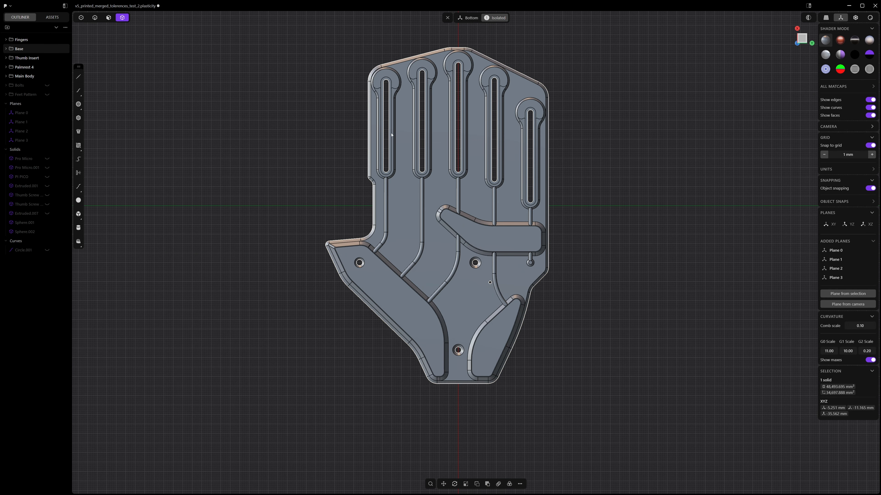
middle_click_drag(428, 108, 424, 132, "shift")
scroll(425, 136, "up", 3)
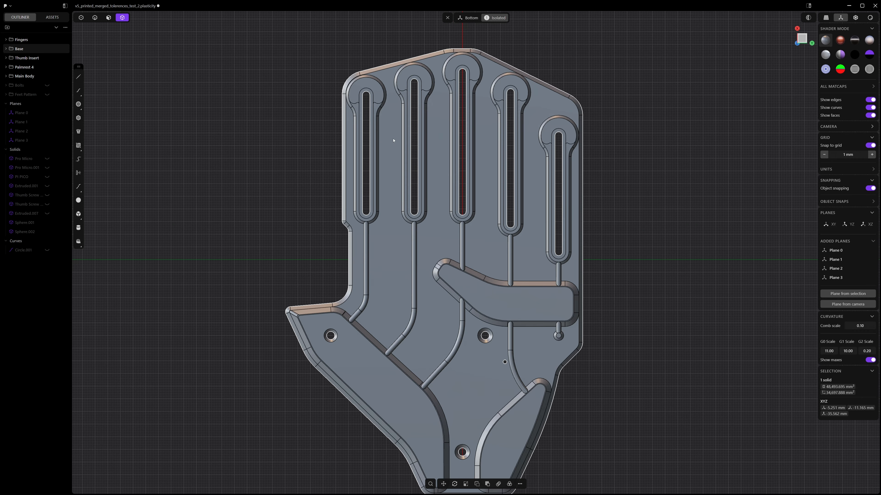
middle_click_drag(475, 170, 429, 140, "shift")
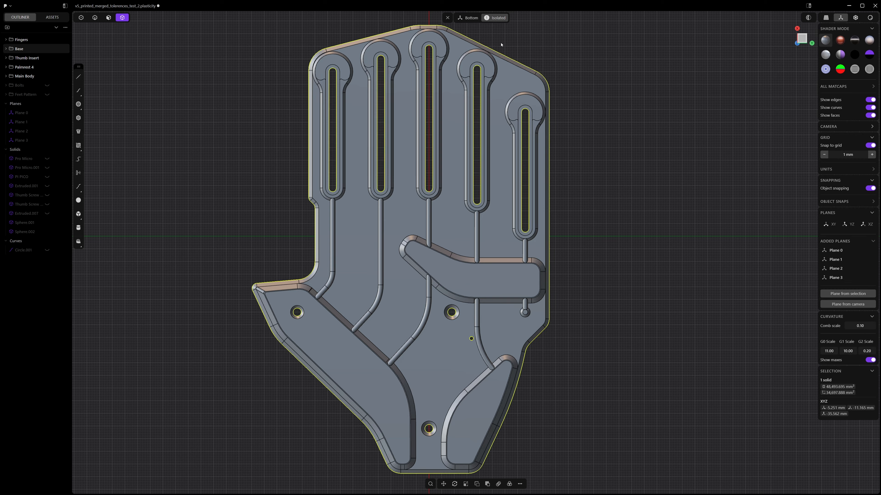
Undo the isolation of the base plate and clear the selection.
key("ctrl+z")
key("ctrl+shift+z")
key("ctrl+z")
key("ctrl+z")
key("ctrl+shift+z")
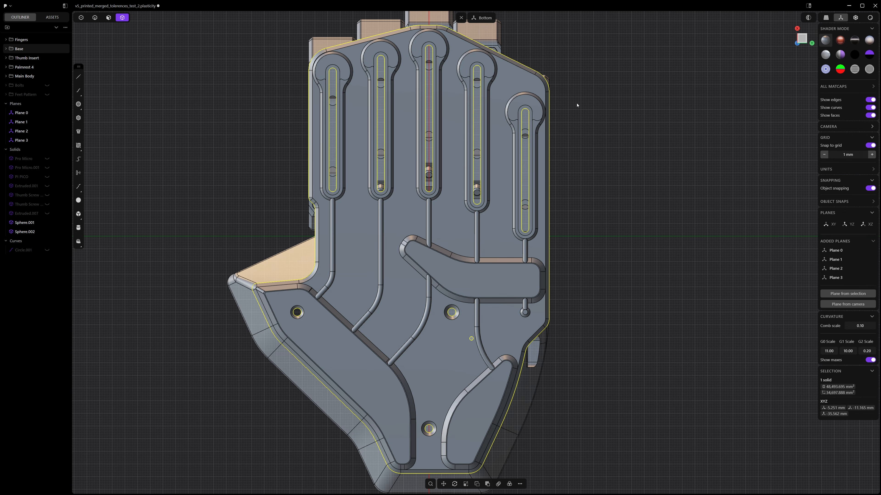
key("ctrl+z")
left_click(633, 130)
Move the central patterned foot pad -28 mm along Z, out of its recess in the base plate.
middle_click_drag(572, 218, 583, 172, "shift")
left_click(493, 227)
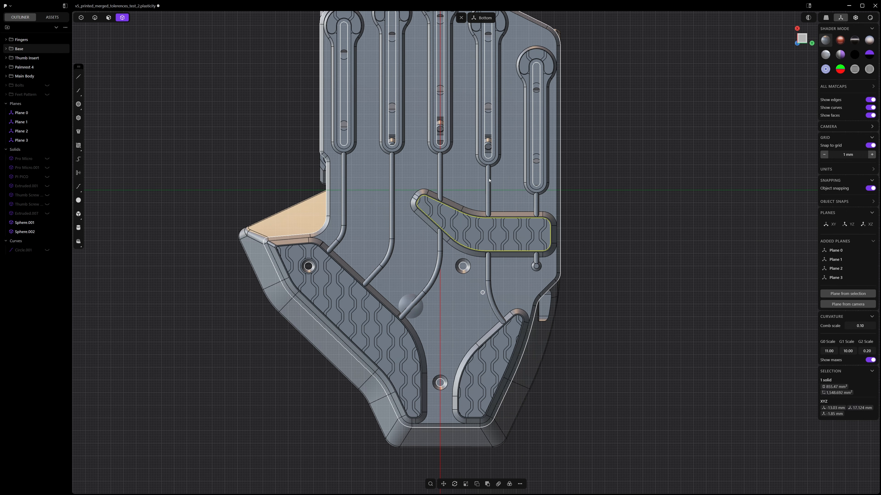
middle_click_drag(489, 180, 467, 243)
key("g")
left_click_drag(488, 173, 491, 232)
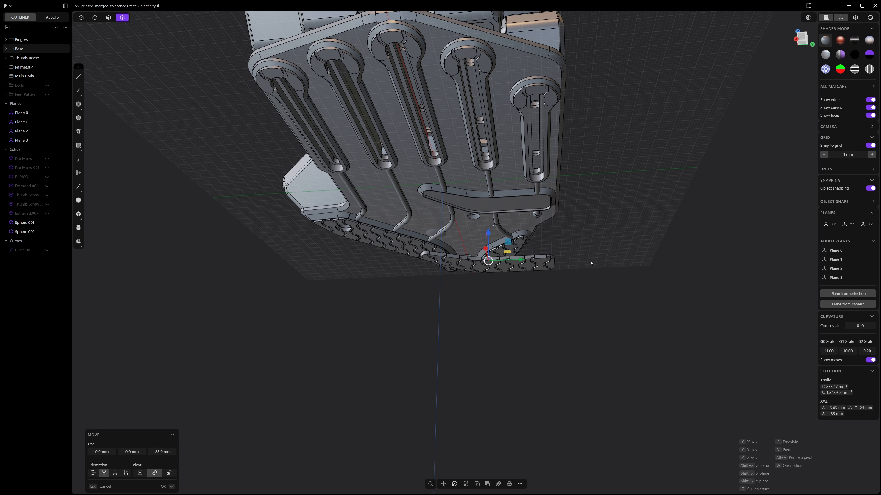
right_click(591, 264)
left_click(590, 264)
middle_click_drag(443, 295, 483, 254)
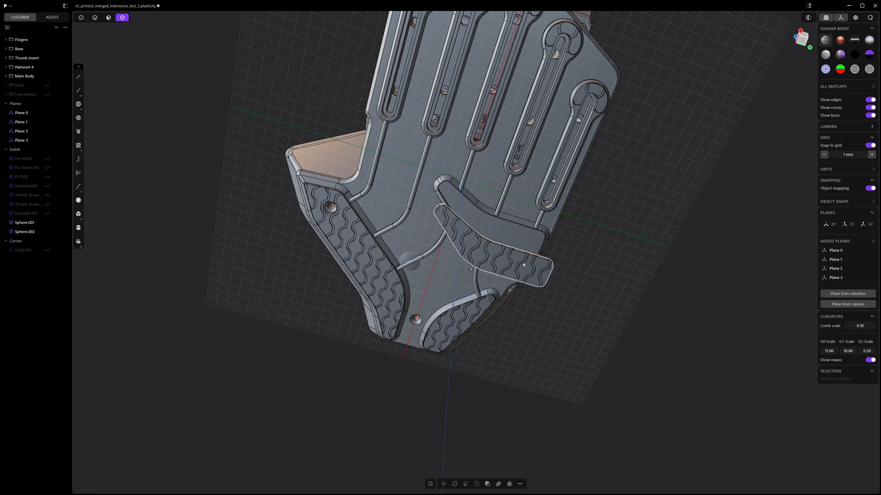
middle_click_drag(519, 252, 489, 234)
left_click(489, 236)
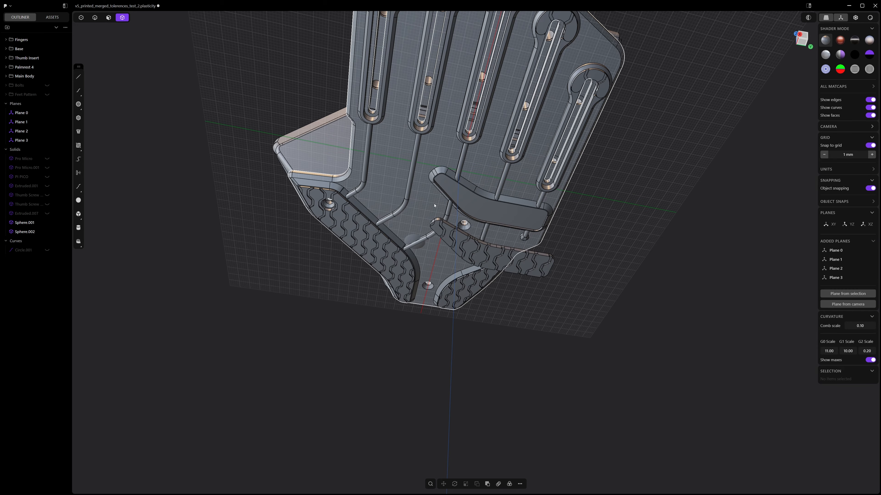
Undo the move of the central foot pad.
key("ctrl+z")
key("ctrl+z")
key("ctrl+z")
Examine the base plate's side profile, foot pad recesses and grooved underside from several angles.
middle_click_drag(500, 191, 518, 236)
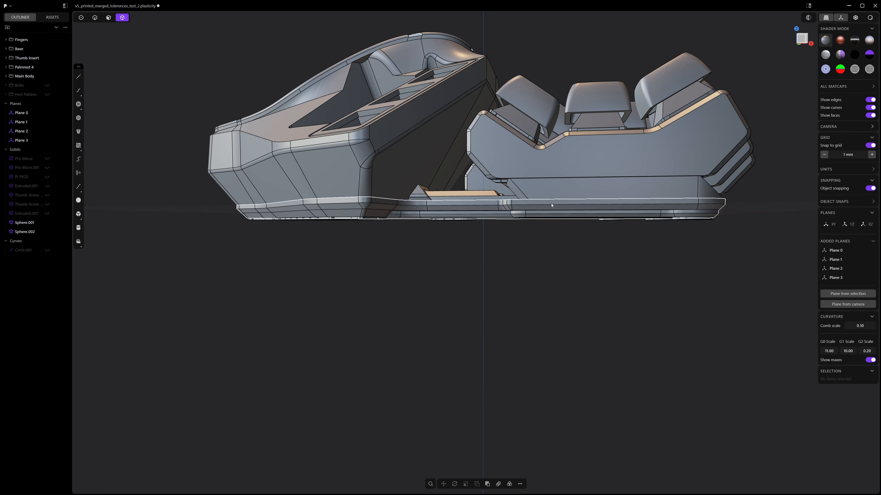
middle_click_drag(499, 272, 466, 160)
key("3")
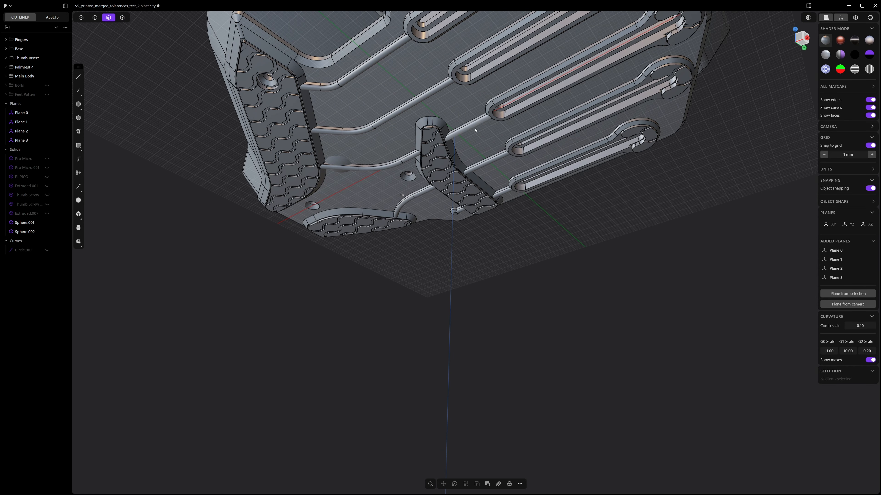
middle_click_drag(505, 149, 415, 157)
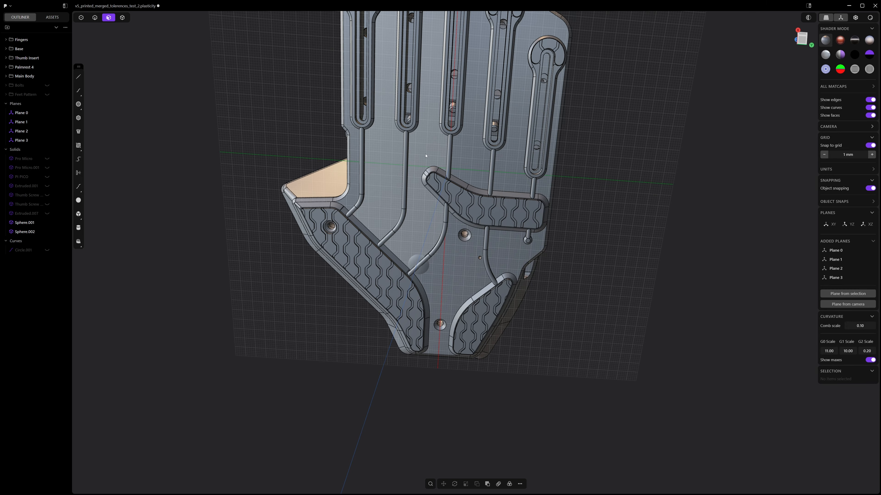
key("4")
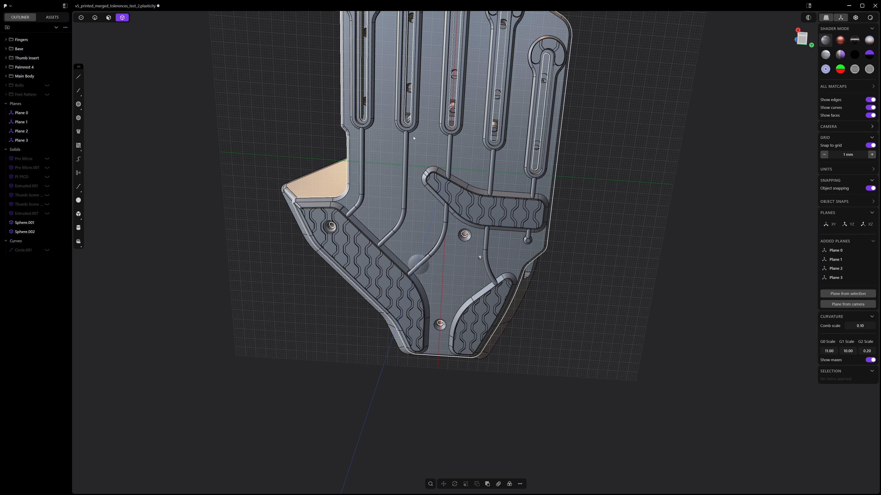
scroll(410, 141, "up", 2)
scroll(406, 205, "down", 2)
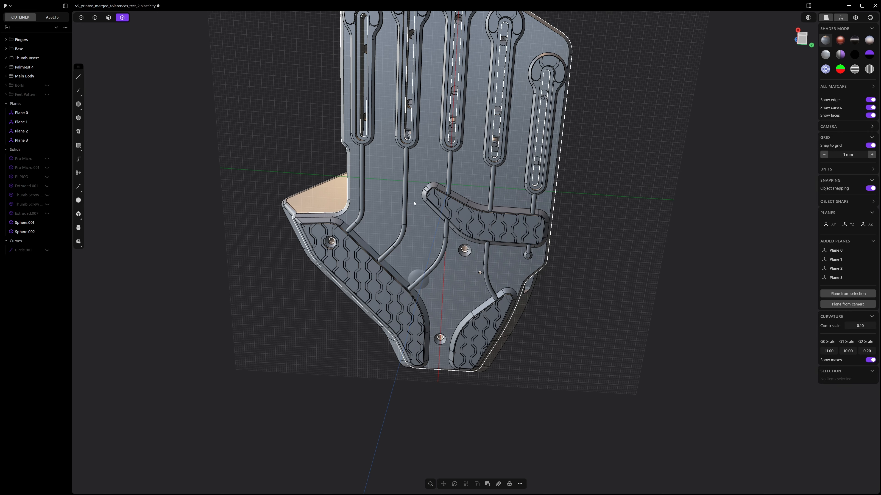
middle_click_drag(415, 144, 416, 164)
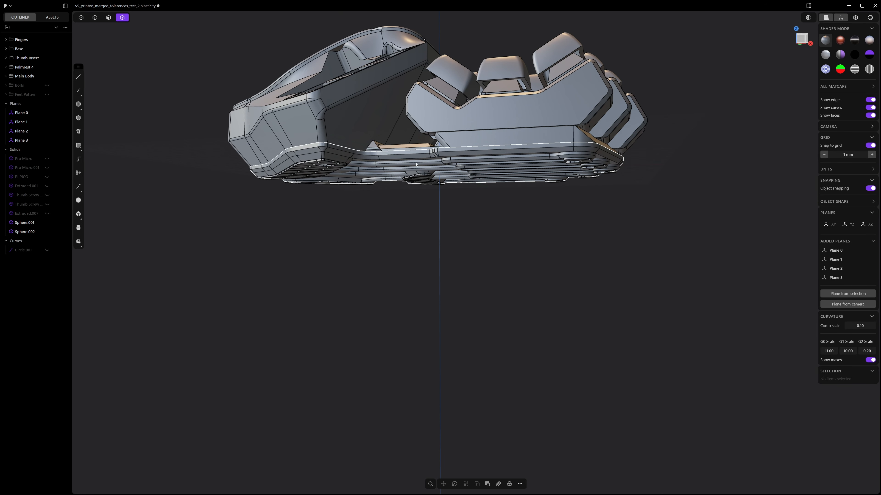
scroll(418, 162, "up", 5)
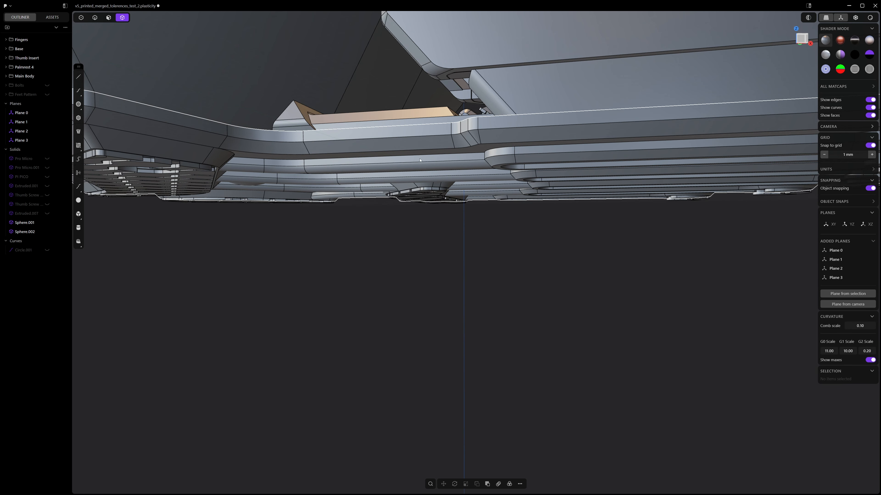
left_click(423, 164)
middle_click_drag(423, 163, 487, 156)
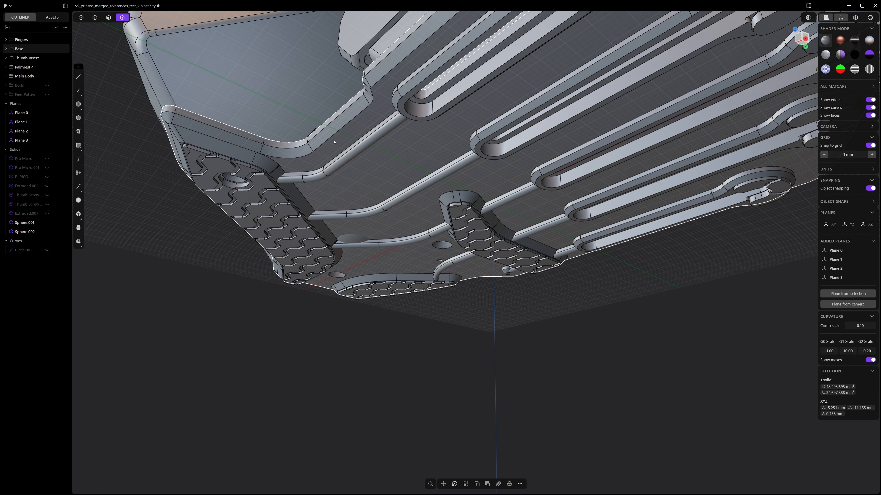
scroll(418, 204, "down", 3)
middle_click_drag(418, 204, 448, 202)
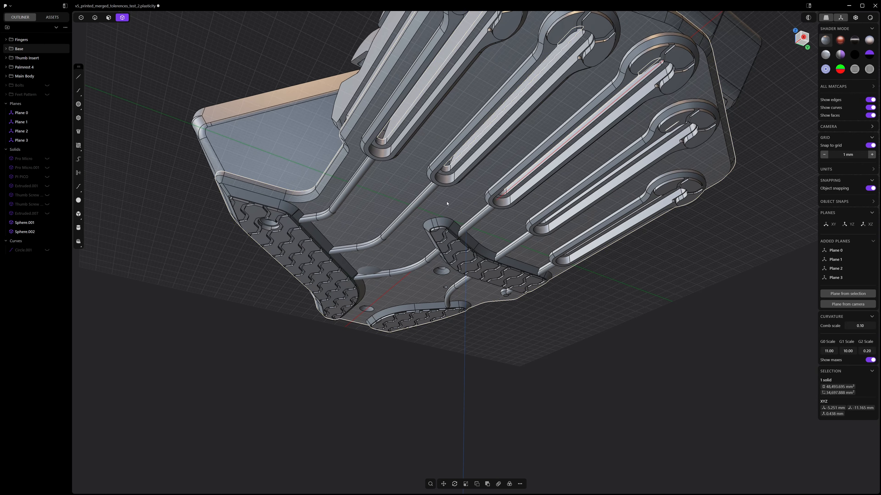
scroll(449, 203, "down", 3)
Select the central foot pad and examine the whole underside from several angles and in the bottom view.
left_click(352, 259)
left_click(479, 255)
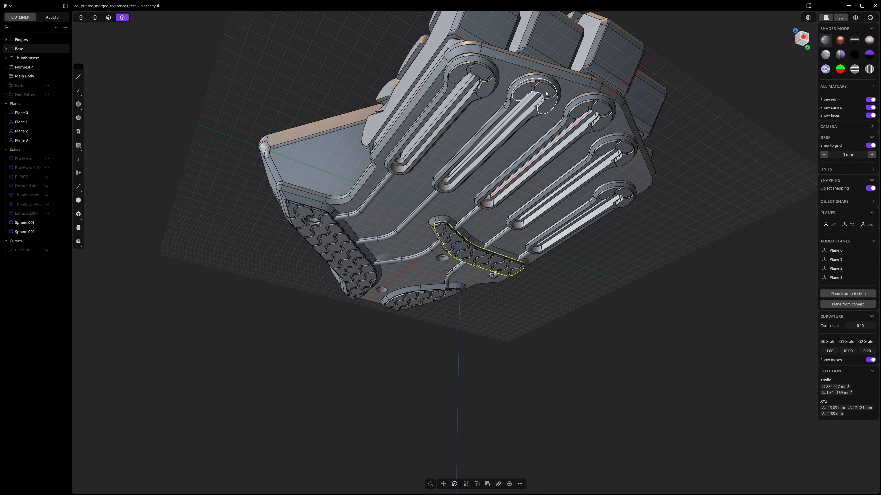
middle_click_drag(626, 162, 452, 211)
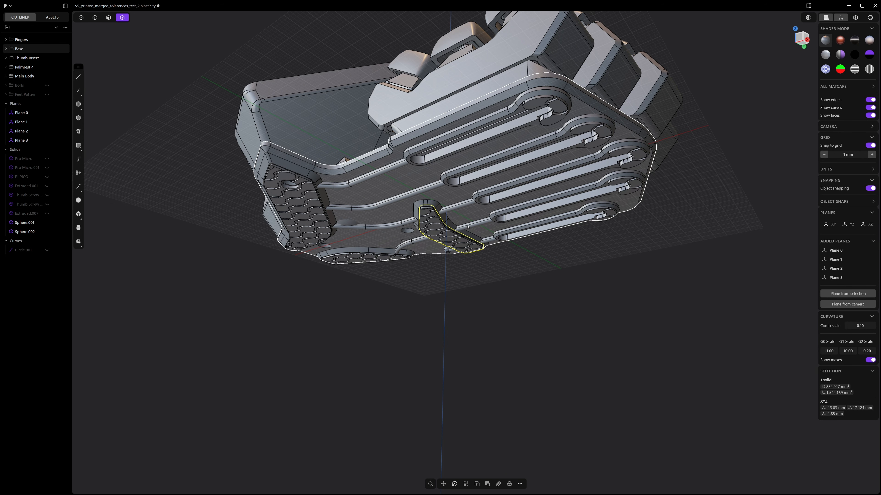
middle_click_drag(397, 178, 444, 218)
middle_click_drag(374, 190, 529, 170)
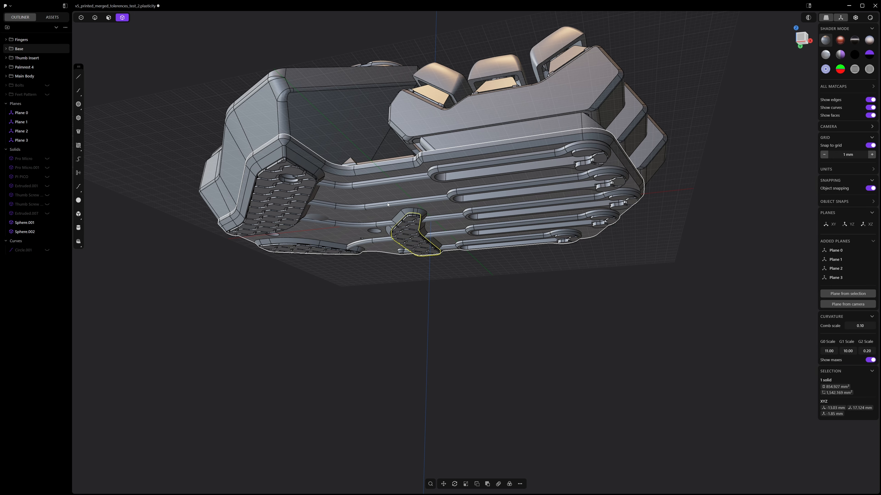
middle_click_drag(421, 203, 339, 181)
middle_click_drag(440, 232, 458, 253)
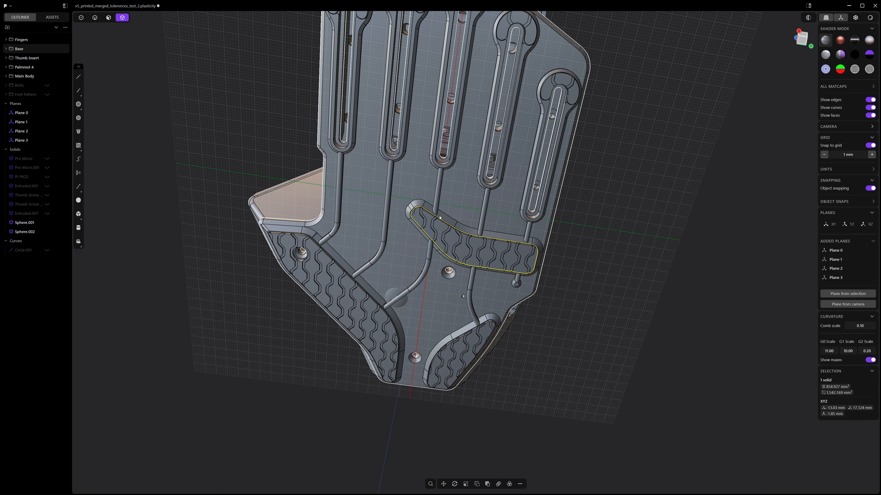
middle_click_drag(429, 177, 422, 249, "shift")
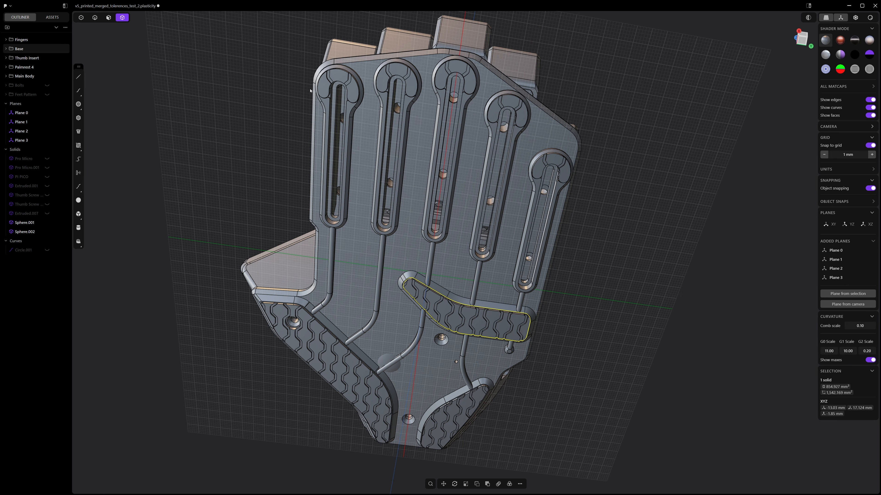
key("KP_1")
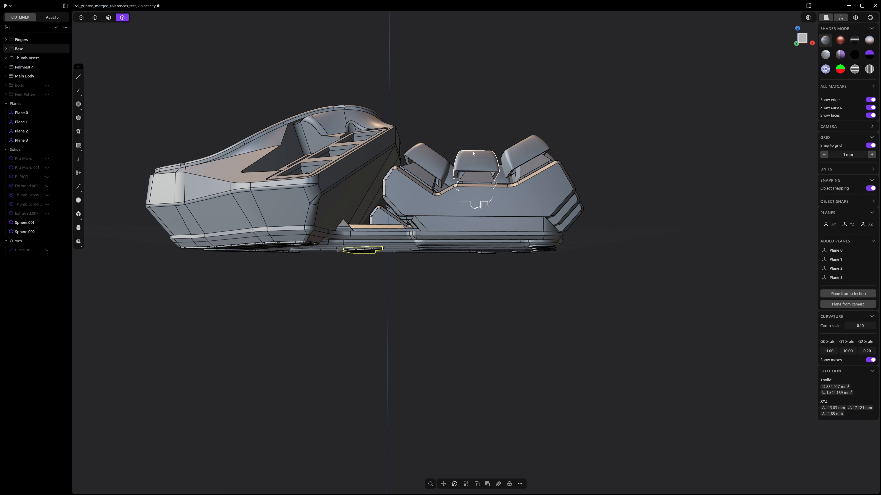
mouse_move(471, 137)
middle_mouse_down()
mouse_move(492, 194)
mouse_move(427, 92)
mouse_move(461, 145)
middle_mouse_up()
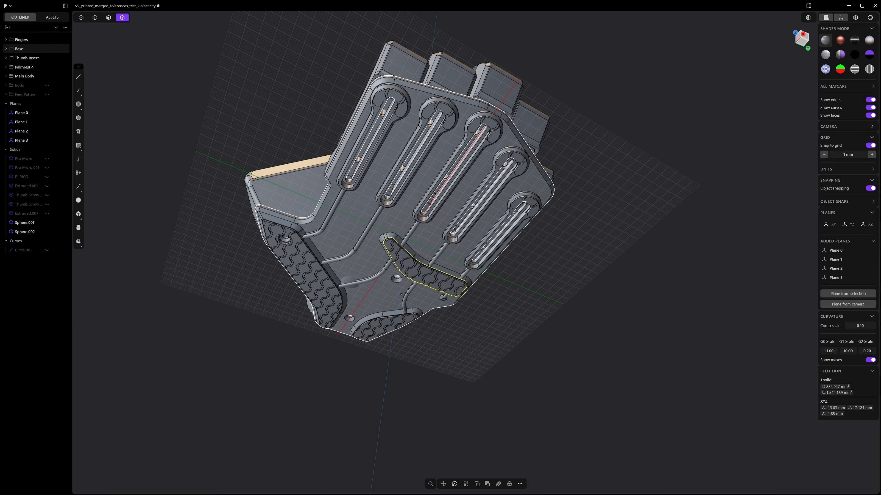
key("KP_7")
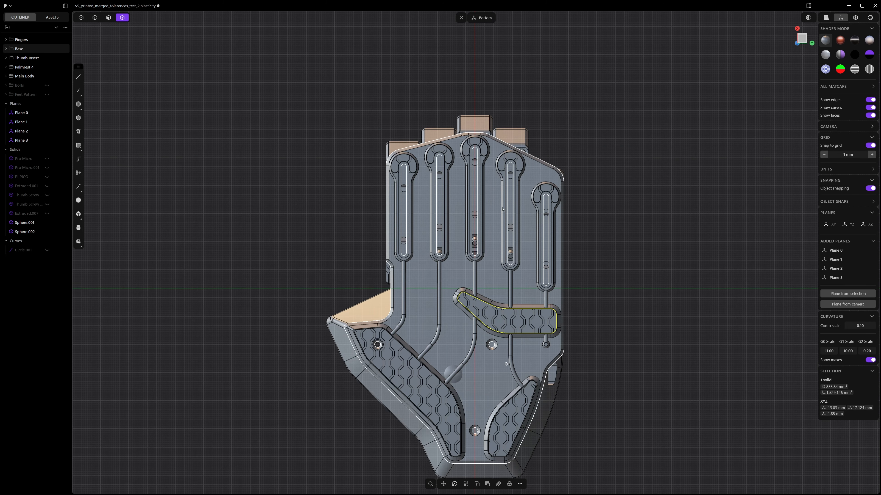
middle_click_drag(503, 213, 472, 140, "shift")
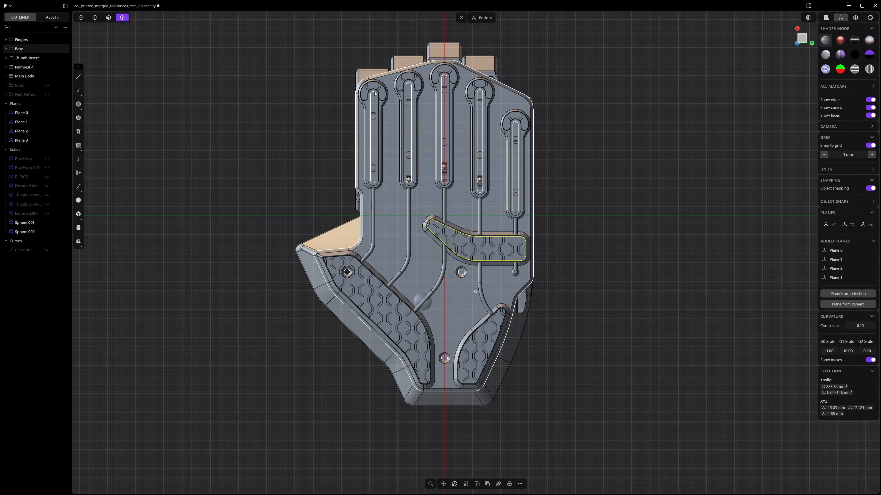
scroll(552, 249, "down", 3)
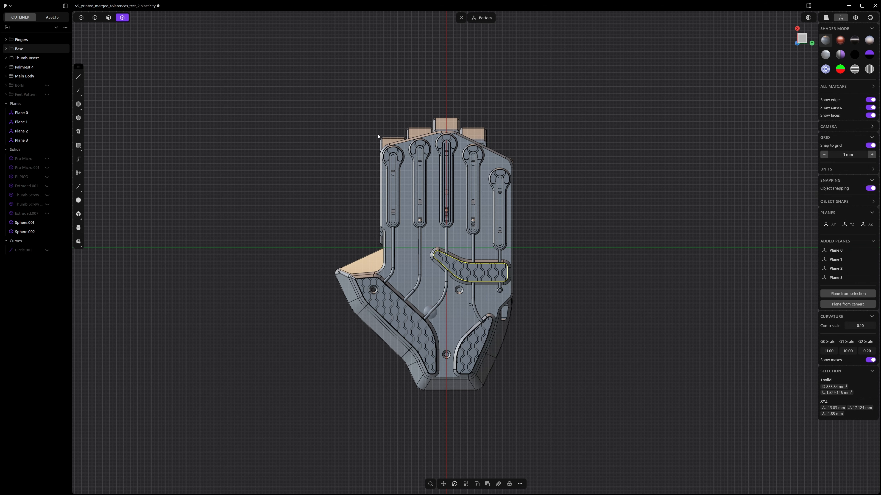
left_click(557, 298)
scroll(525, 312, "up", 3)
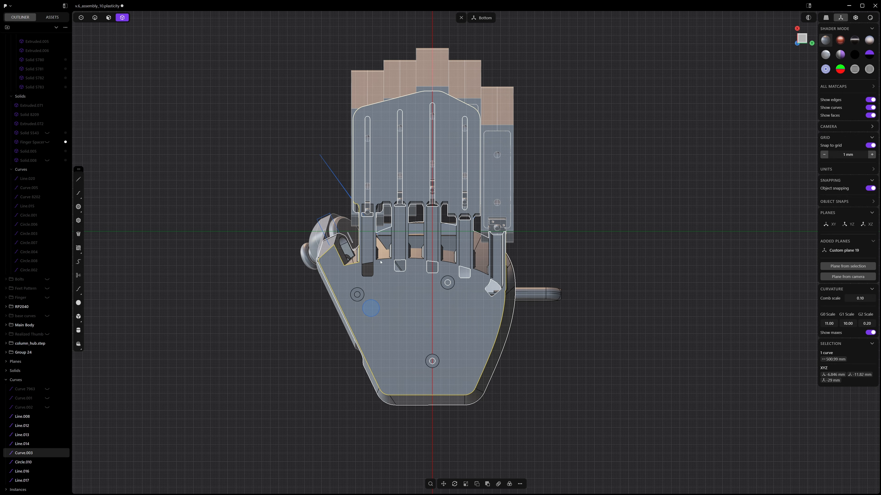
Isolate the open base outline curve, Curve.003, and switch to edge selection to inspect its gaps.
key("slash")
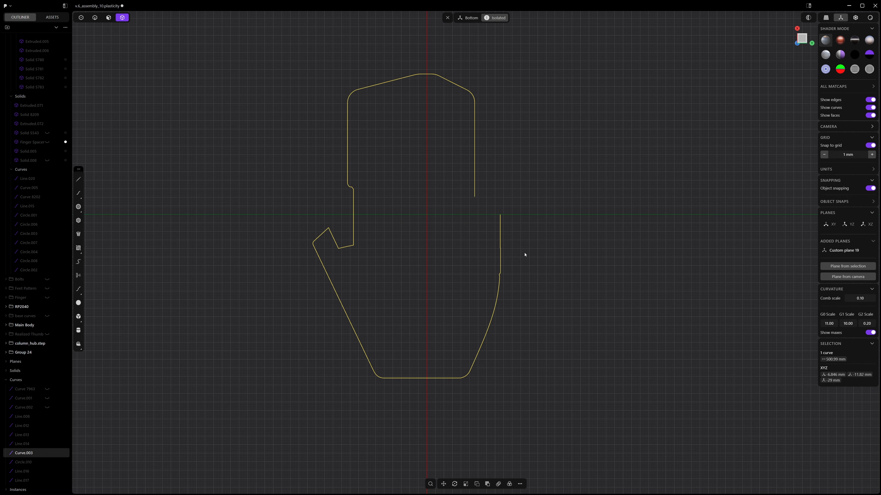
key("2")
scroll(351, 247, "up", 5)
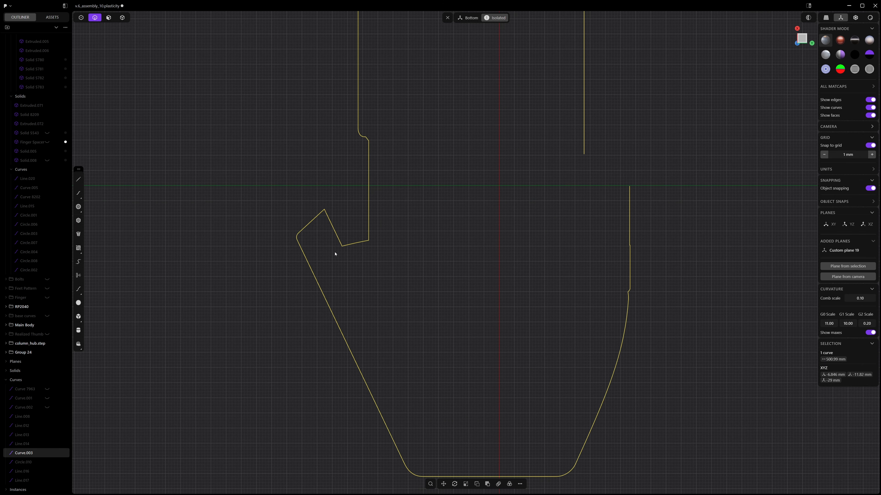
scroll(414, 241, "down", 5)
scroll(472, 303, "up", 2)
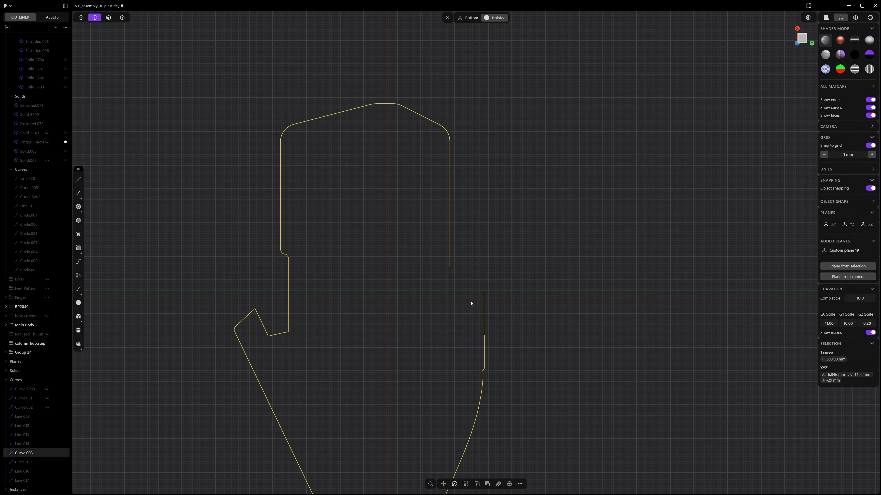
Move the upper endpoint of the outline's lower right vertical segment straight up past the height of the upper right rounded corner.
key("1")
left_click(484, 291)
key("g")
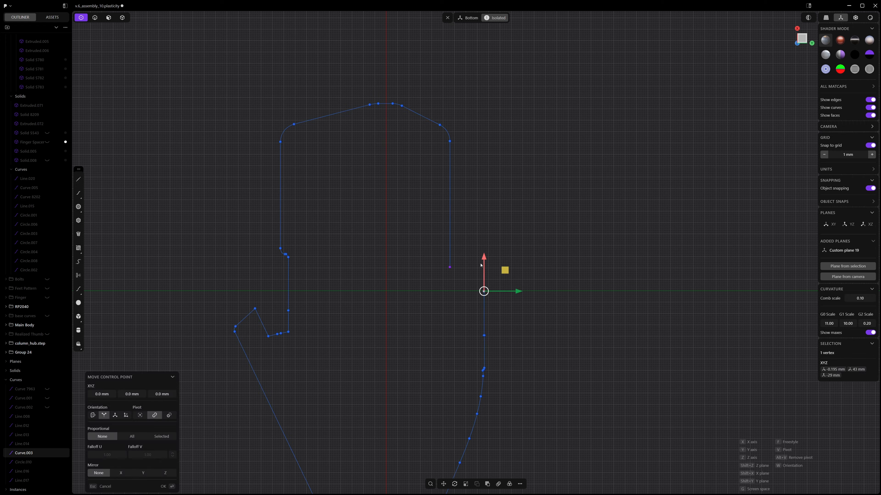
left_click_drag(482, 261, 482, 70)
right_click(536, 179)
key("Escape")
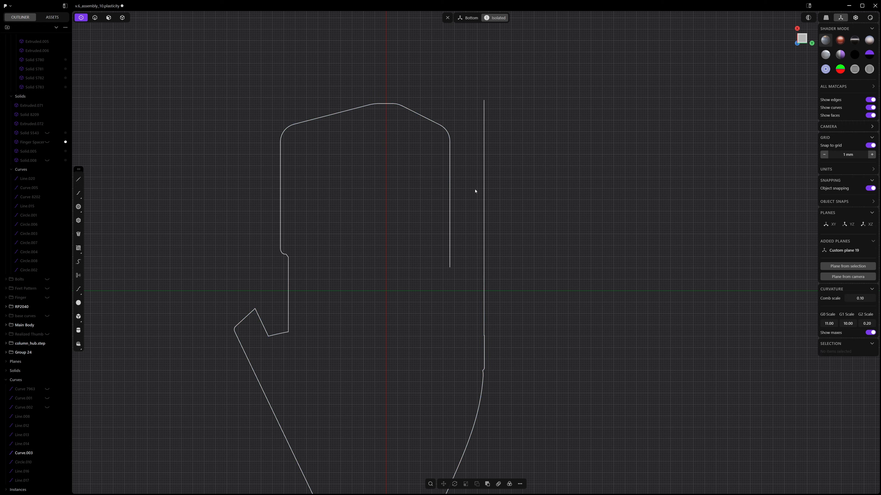
Unjoin the base outline curve into separate segments.
key("2")
left_click(450, 179)
right_click(514, 194)
type("un")
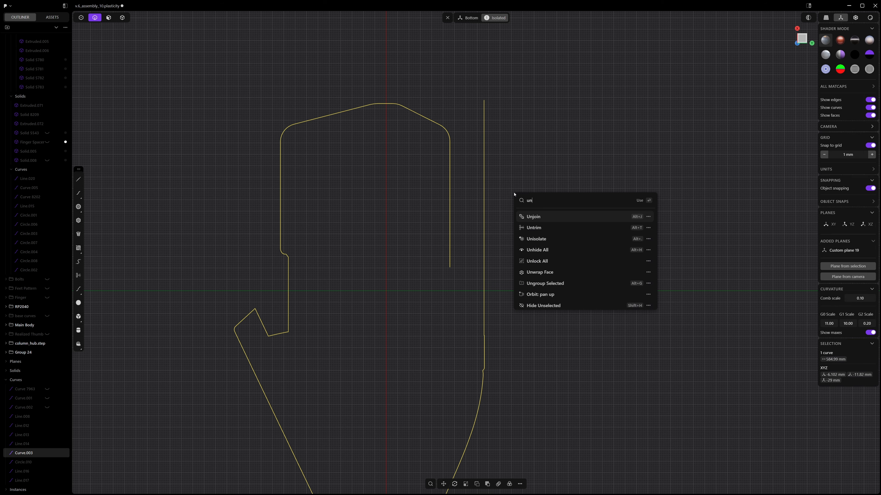
key("Return")
key("Escape")
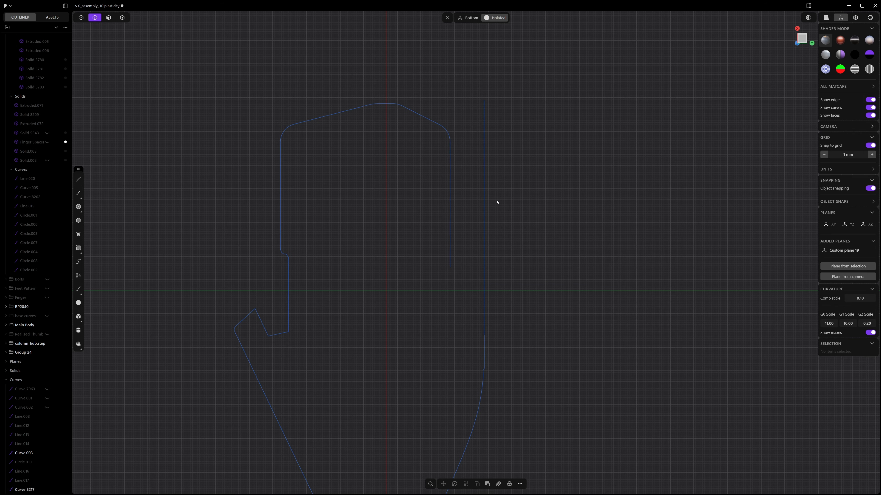
Delete the inner right vertical segment and the rounded corner above it.
left_click(450, 186)
left_click(448, 136, "shift")
key("x")
left_click(436, 124)
right_click(461, 149)
key("Escape")
Extend the free end of the slanted upper right edge along its own direction until it crosses the outer vertical line.
key("1")
left_click(440, 125)
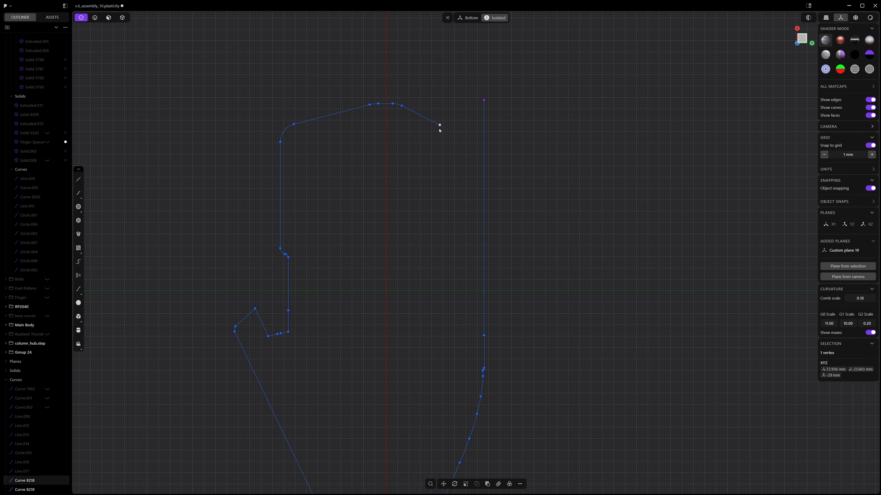
key("g")
key("v")
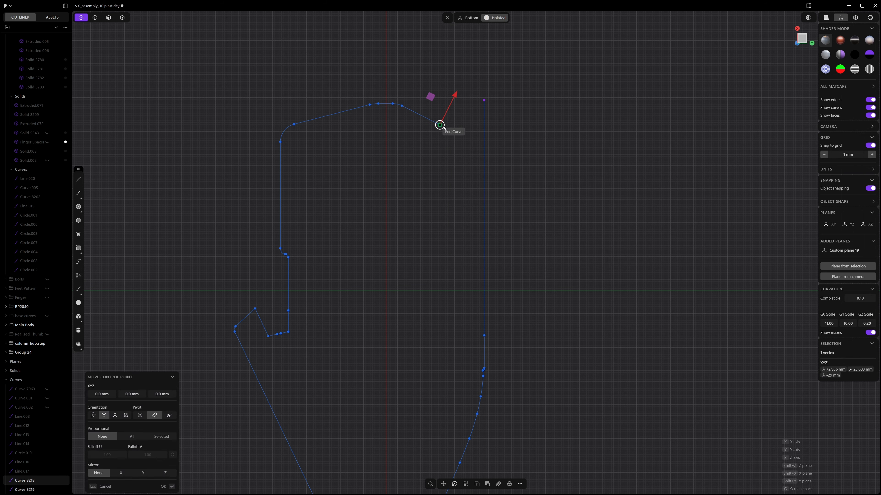
left_click(440, 125)
left_click_drag(422, 116, 522, 169)
right_click(539, 104)
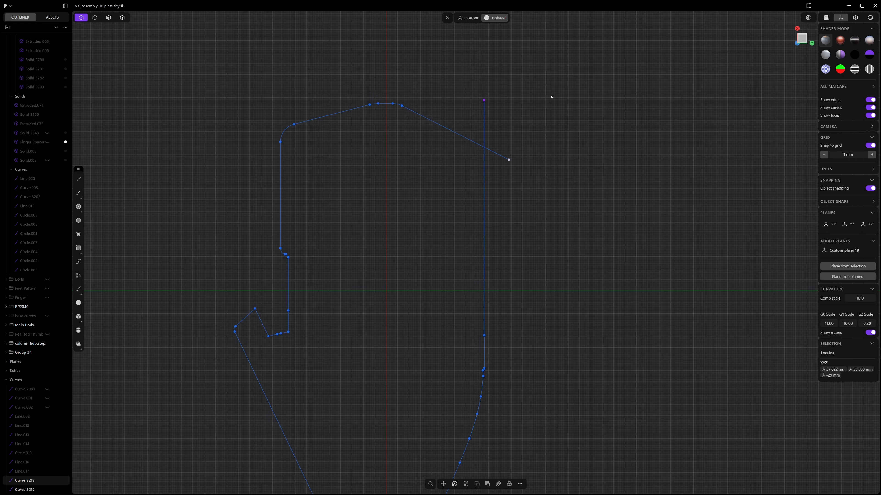
Trim both overhanging ends where the slanted edge crosses the outer right vertical line.
left_click(553, 96)
key("t")
left_click_drag(486, 117, 495, 164)
Try to dissolve the vertex at the small sideways jog in the right vertical edge.
middle_click_drag(485, 342, 461, 145, "shift")
scroll(462, 146, "up", 10)
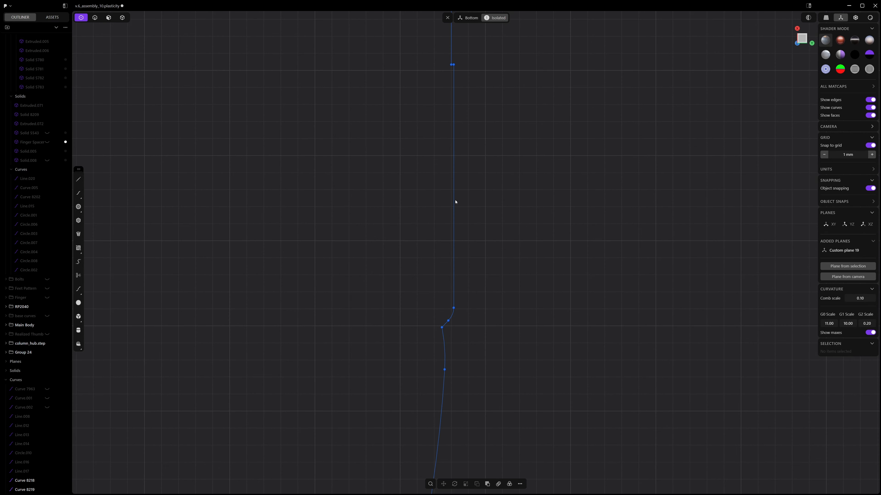
middle_click_drag(468, 75, 470, 172, "shift")
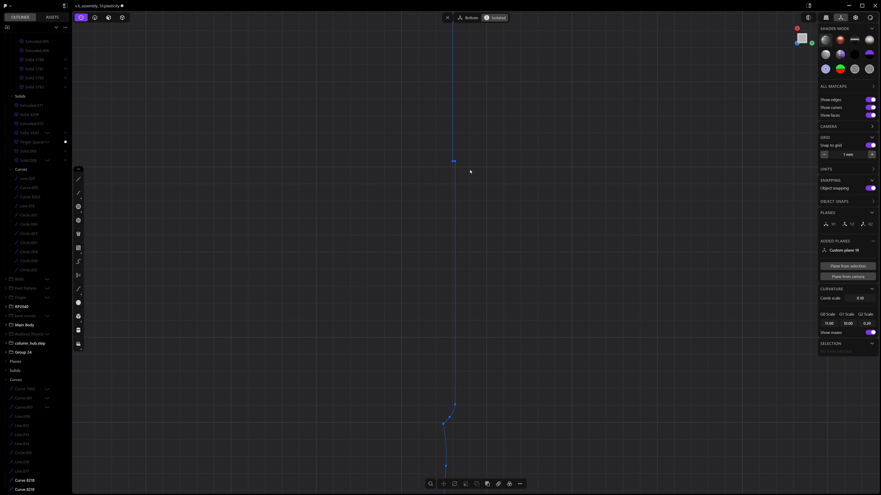
left_click(452, 164)
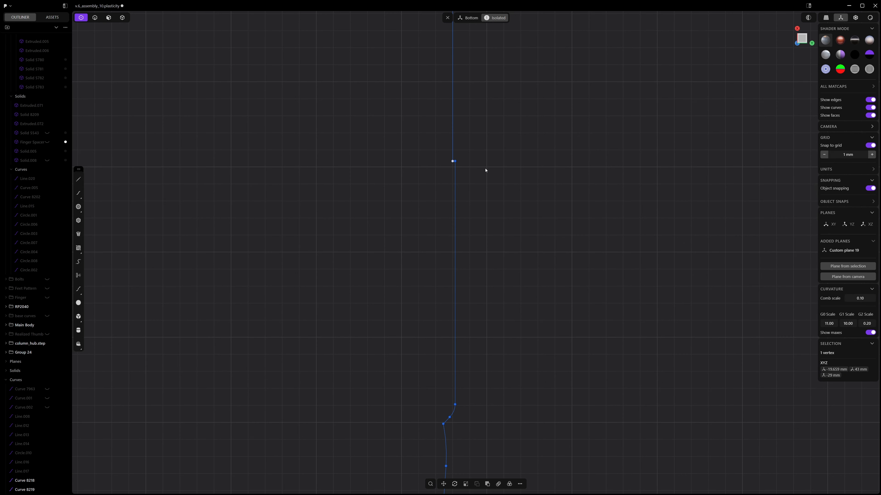
key("ctrl+x")
scroll(493, 135, "down", 10)
middle_click_drag(502, 80, 476, 294, "shift")
scroll(486, 115, "down", 4)
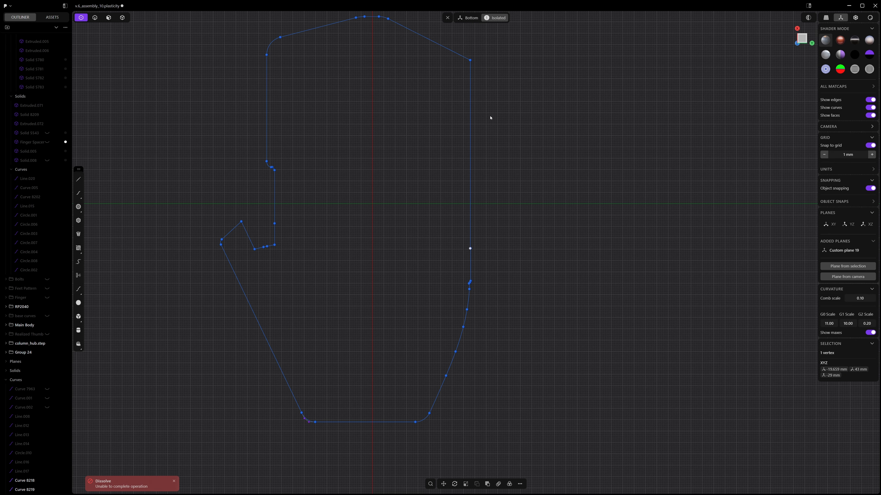
Delete the long upper right vertical line and the tiny connecting segment at the jog.
middle_click_drag(468, 113, 461, 139, "shift")
key("2")
left_click(464, 127)
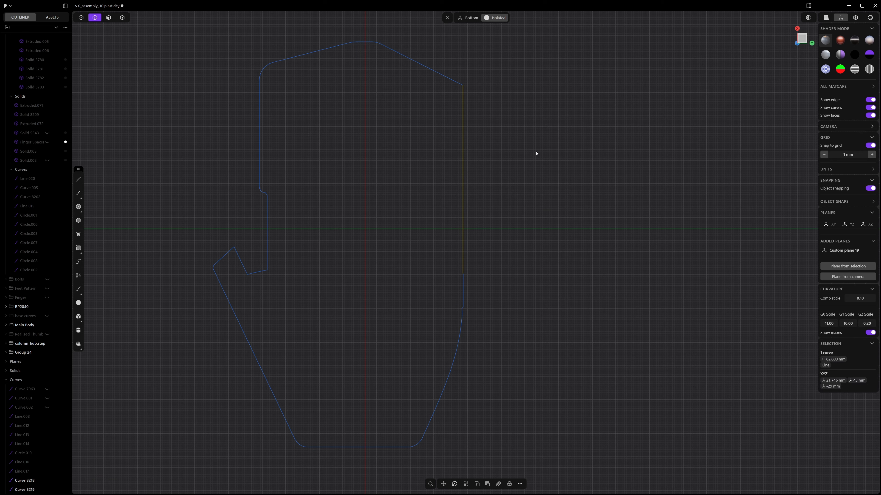
left_click(536, 153)
scroll(497, 264, "up", 8)
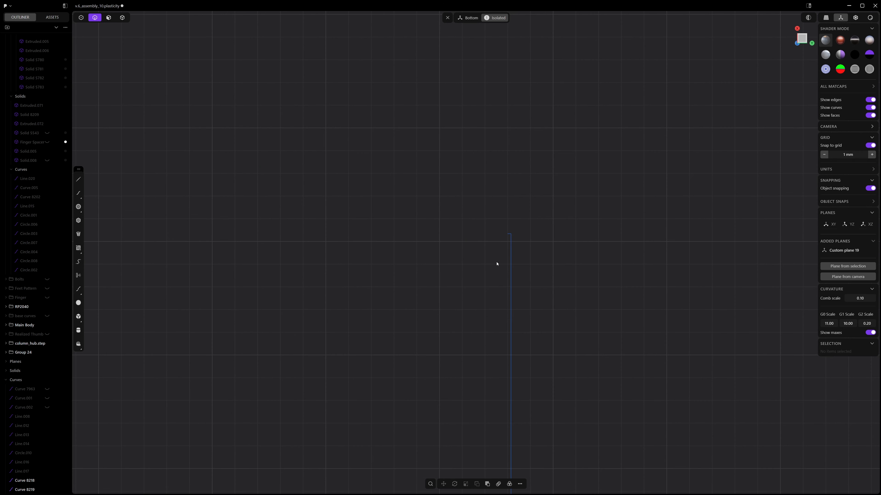
left_click(508, 234)
key("x")
left_click(510, 259)
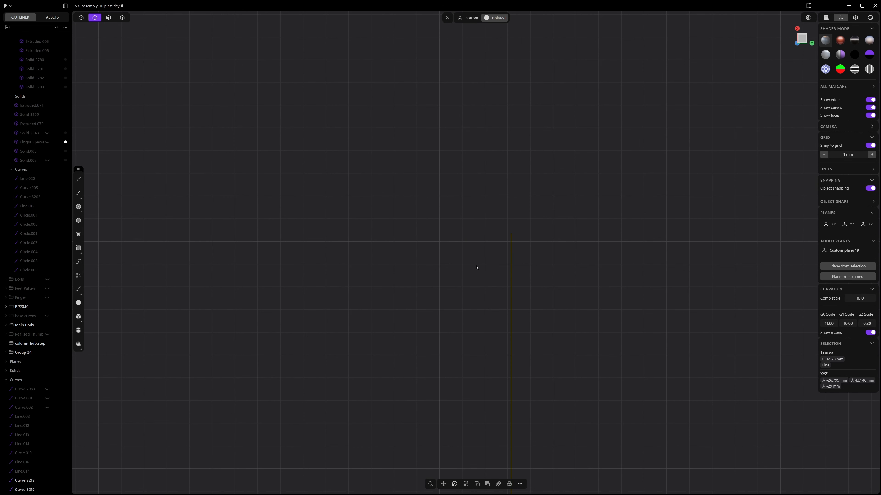
Move the upper endpoint of the remaining short right vertical line up 88 mm, past the slanted edge's end.
key("1")
left_click(511, 234)
scroll(521, 202, "down", 10)
scroll(489, 274, "up", 4)
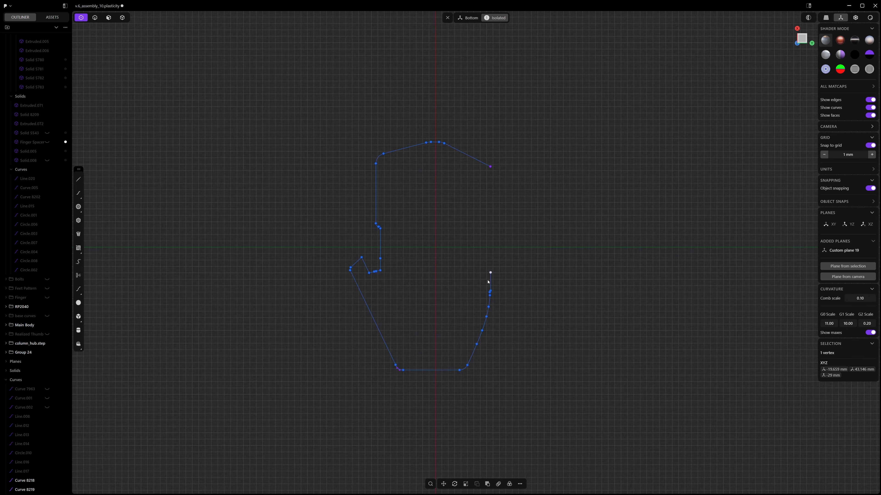
middle_click_drag(508, 230, 503, 239, "shift")
key("g")
left_click_drag(478, 278, 505, 130)
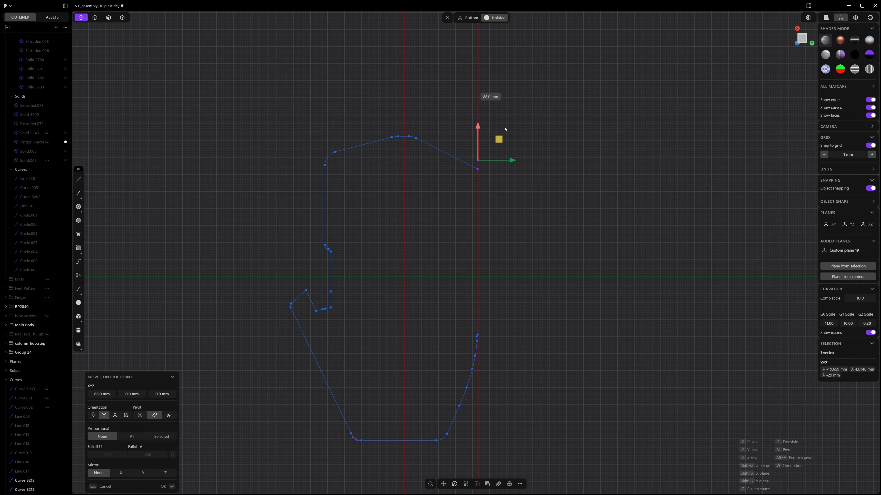
right_click(493, 184)
Extend the slanted edge's free end along its direction until it crosses the right vertical line.
left_click(493, 185)
scroll(478, 170, "up", 10)
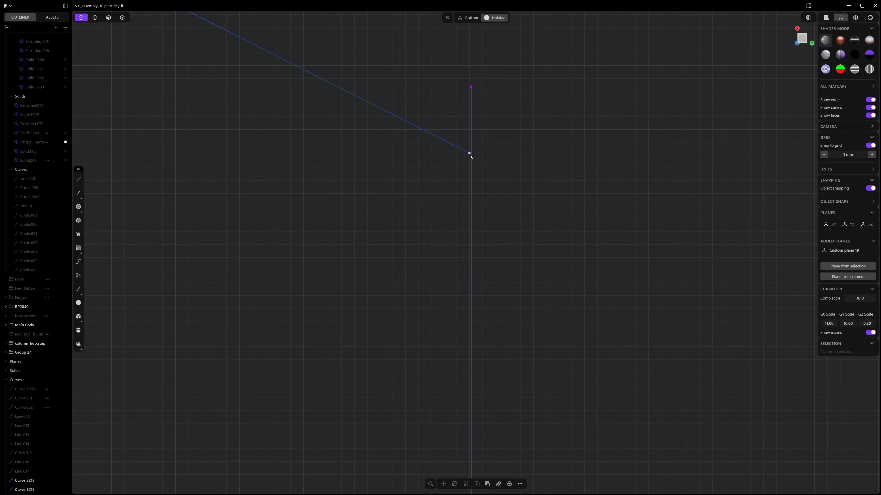
left_click(470, 154)
key("g")
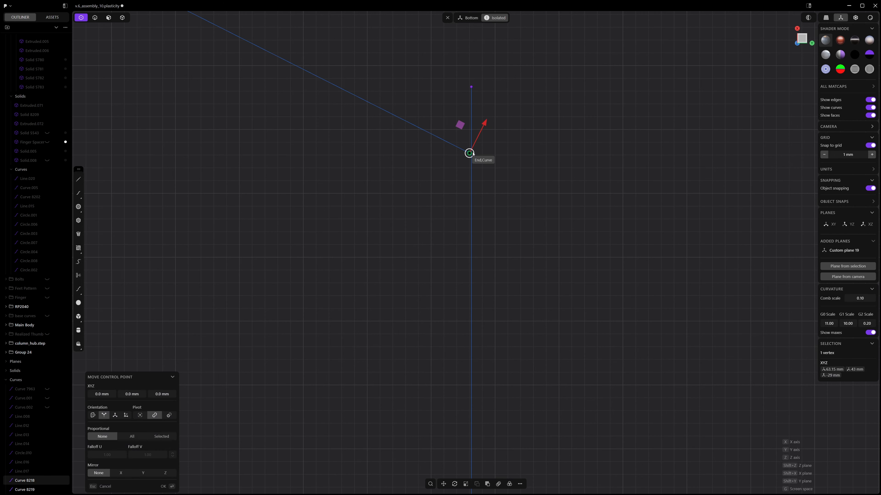
left_click_drag(446, 143, 458, 149)
right_click(530, 100)
left_click(515, 111)
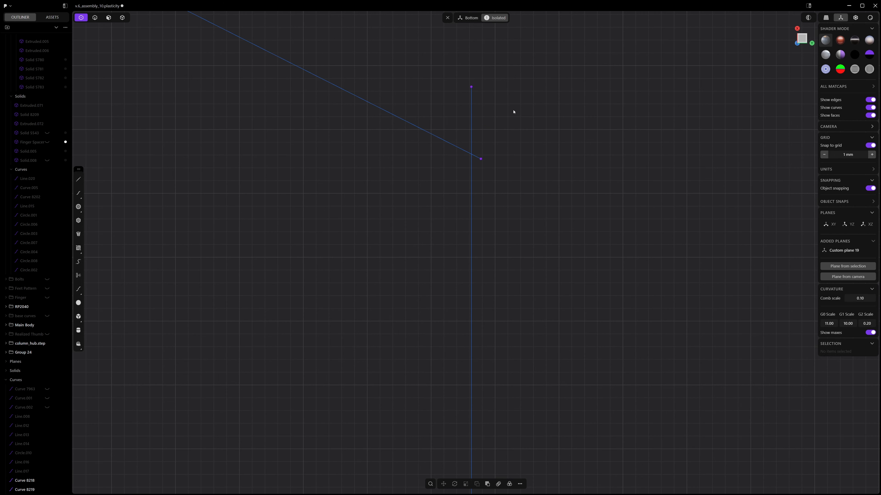
Trim the overhanging ends of the vertical line and the slanted edge to form a clean upper right corner.
key("t")
left_click(471, 130)
left_click(476, 157)
right_click(527, 141)
scroll(515, 147, "down", 7)
Delete the notch segments on the outline's left side, including the inner vertical line and the small stepped arcs.
key("2")
mouse_move(507, 283)
middle_mouse_down("shift")
mouse_move(499, 218)
mouse_move(563, 145)
middle_mouse_up("shift")
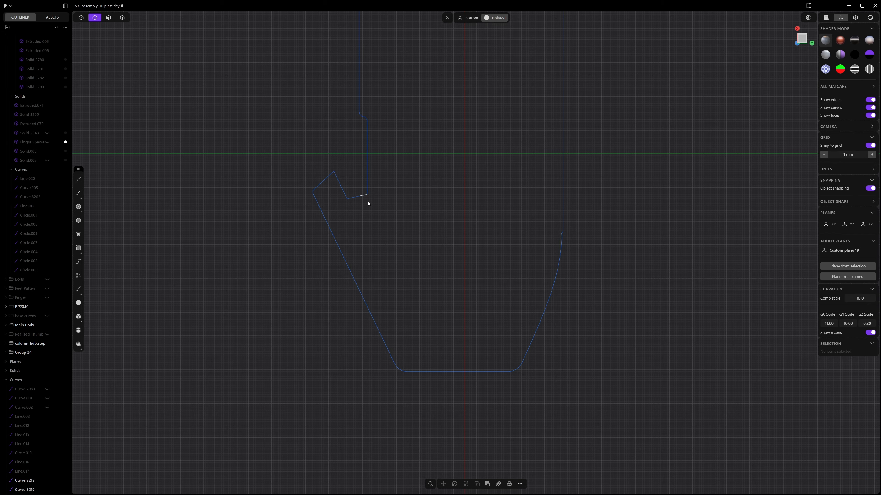
middle_click_drag(368, 204, 393, 265, "shift")
scroll(378, 232, "up", 6)
scroll(347, 237, "down", 4)
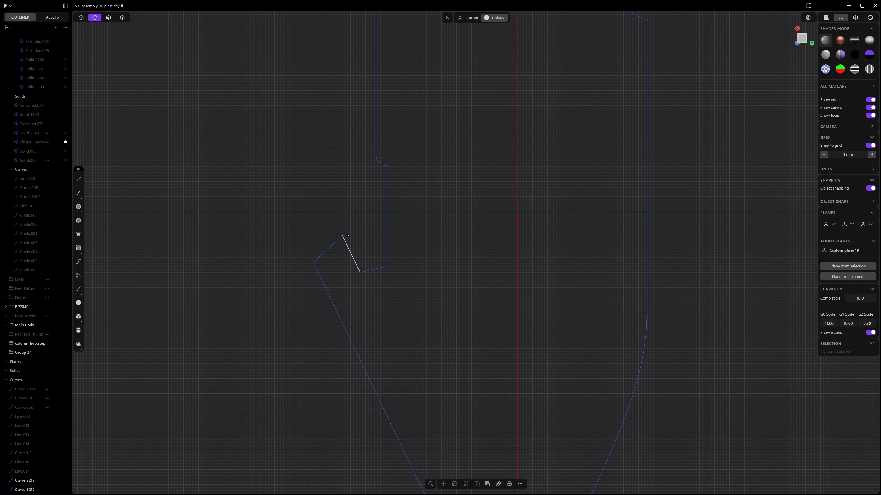
left_click(351, 248)
left_click(365, 270, "shift")
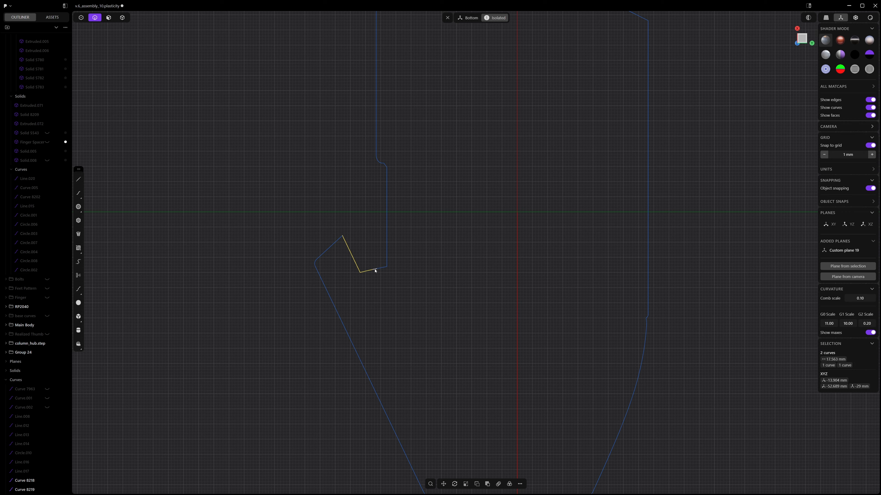
left_click_drag(430, 179, 360, 291)
left_click_drag(364, 214, 332, 258)
Move the free upper endpoint of the short slanted left edge to extend it toward the left vertical line.
key("1")
left_click_drag(354, 220, 341, 246)
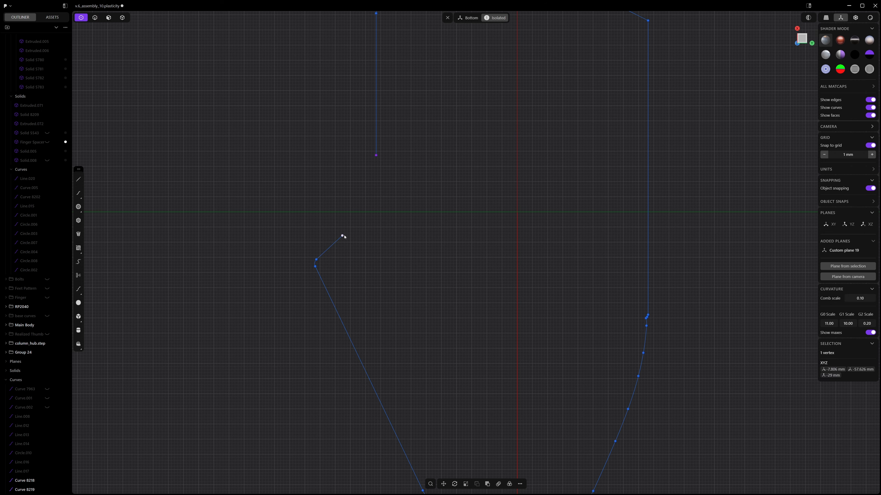
key("g")
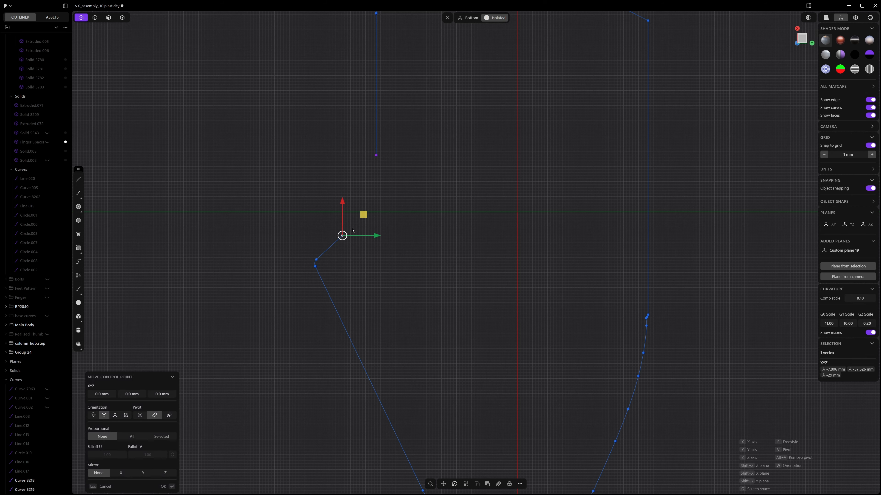
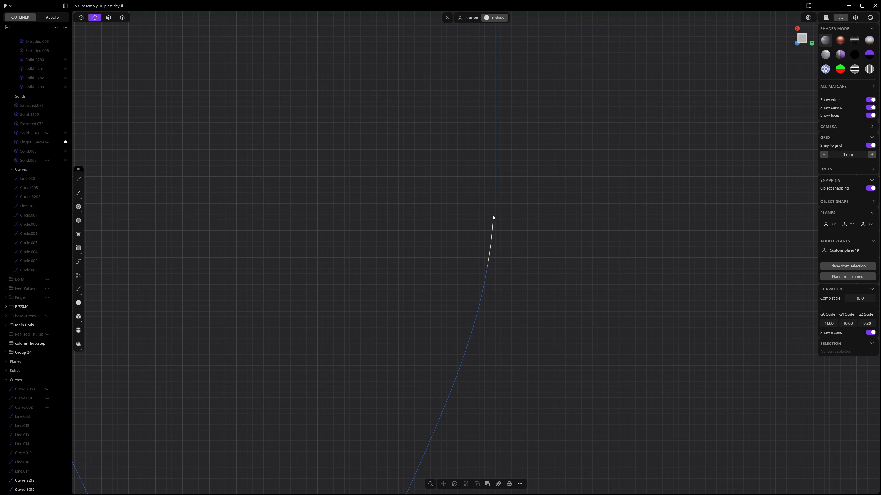
Close the right-side gap with a straight line from the curved edge's upper end to the vertical line's lower end.
scroll(493, 218, "up", 3)
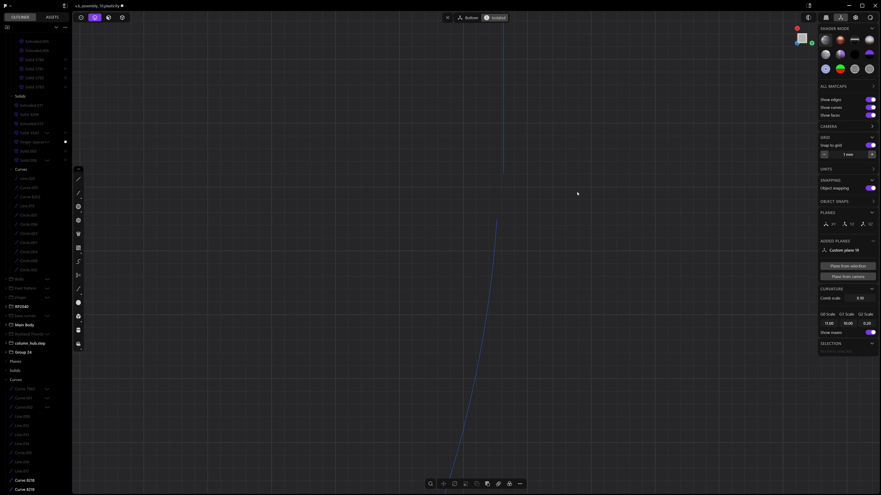
left_click(496, 219)
left_click(503, 174)
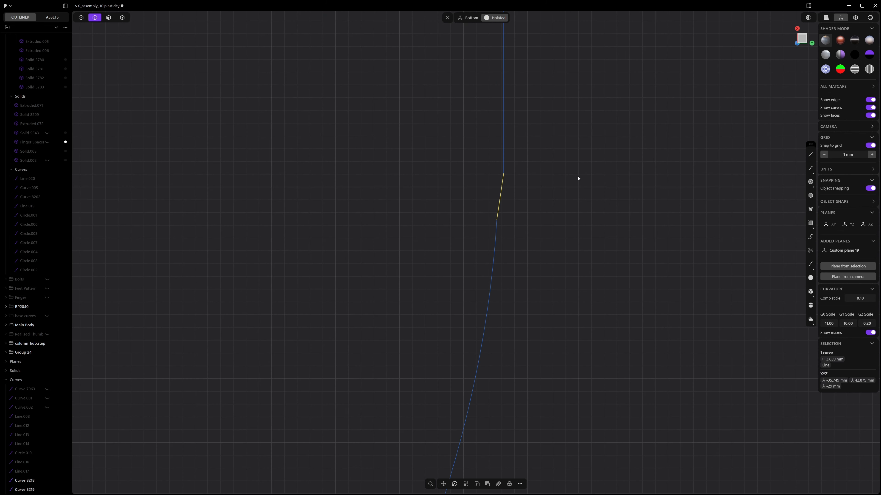
scroll(558, 187, "down", 5)
left_click(582, 202)
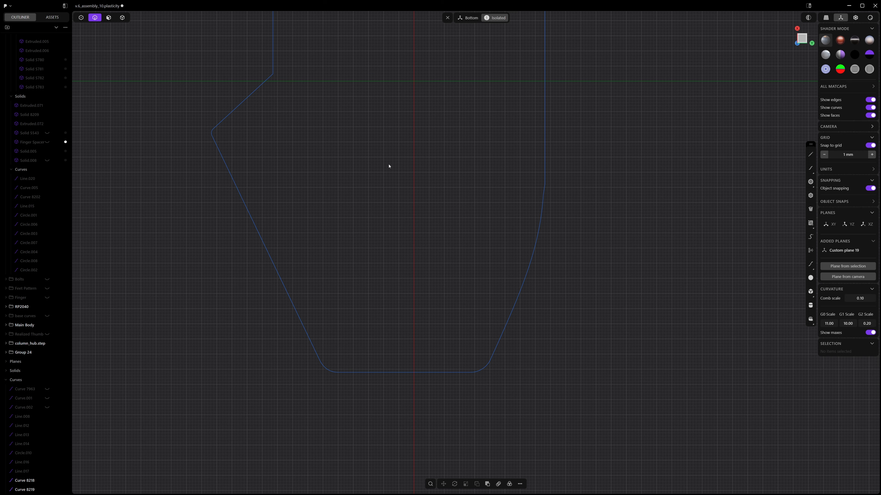
Select all segments of the base outline and examine its overall shape and left-side corners.
middle_click_drag(388, 166, 411, 246, "shift")
scroll(453, 233, "down", 2)
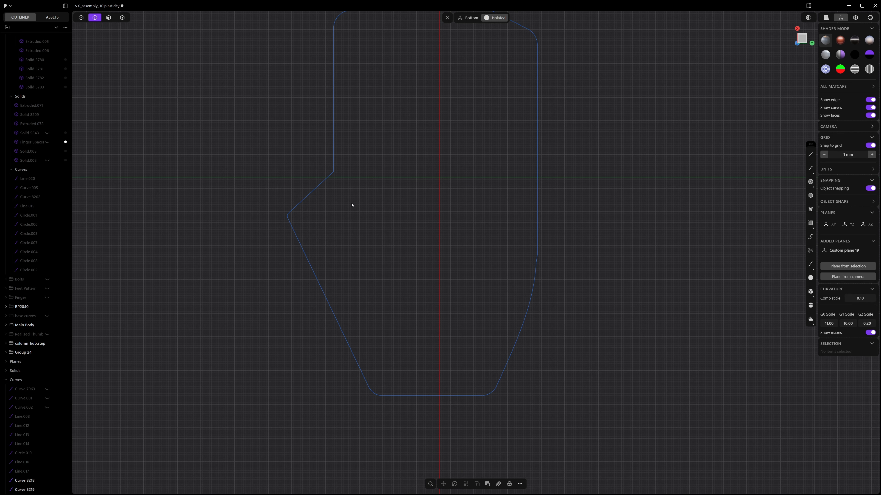
middle_click_drag(352, 205, 356, 217, "shift")
scroll(361, 211, "down", 2)
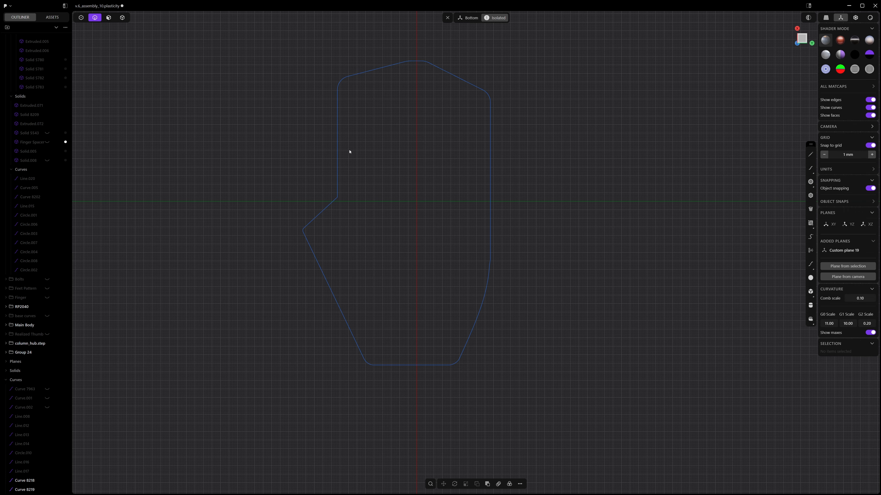
left_click_drag(249, 46, 547, 362)
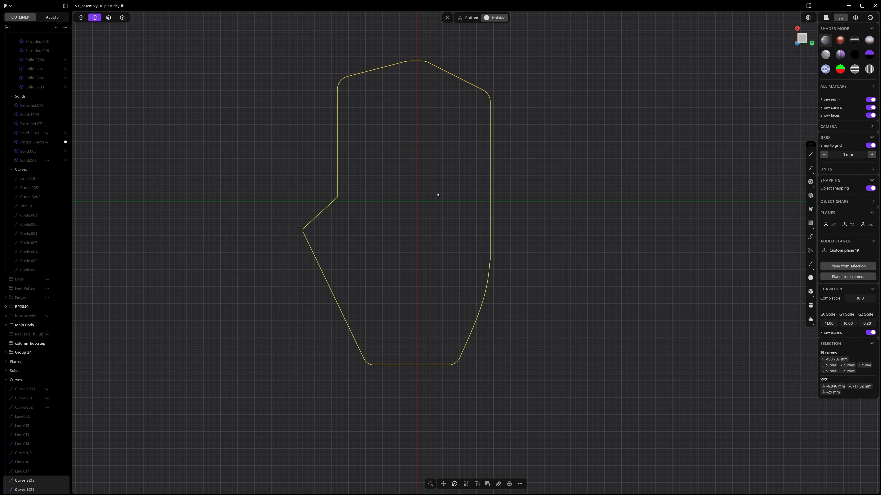
scroll(382, 367, "up", 5)
scroll(379, 362, "down", 5)
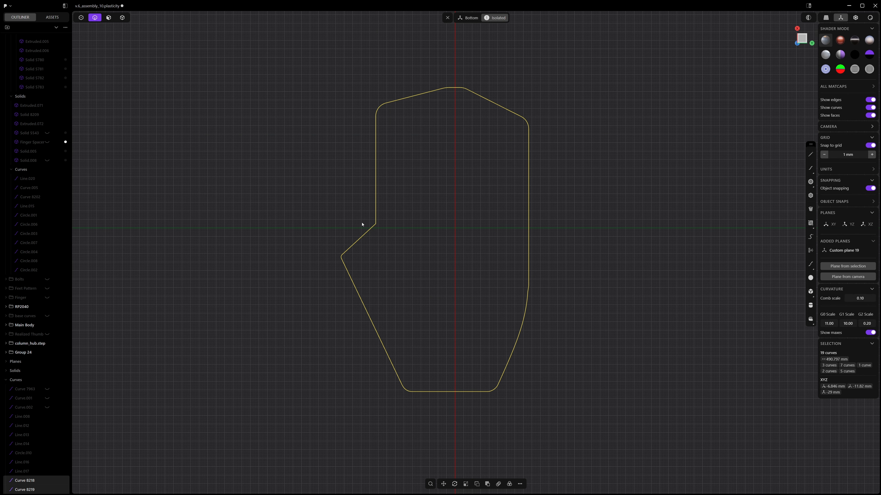
scroll(350, 188, "up", 5)
scroll(330, 172, "down", 5)
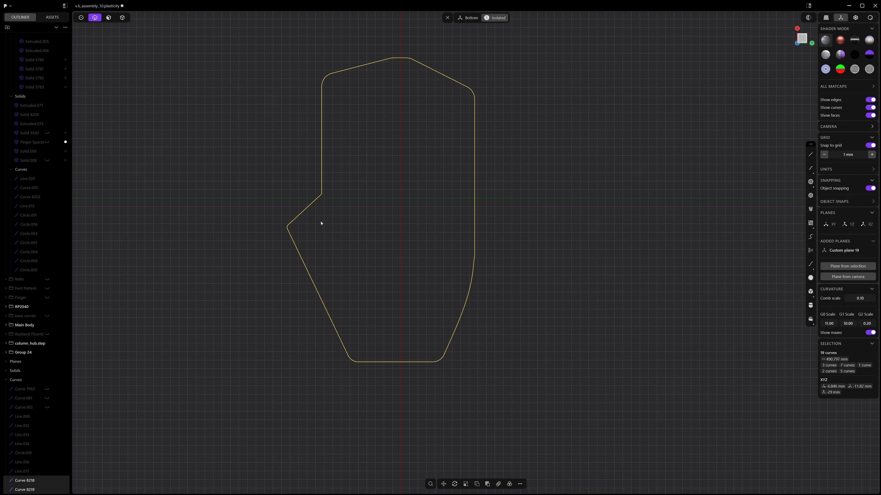
scroll(305, 225, "up", 4)
scroll(458, 194, "down", 5)
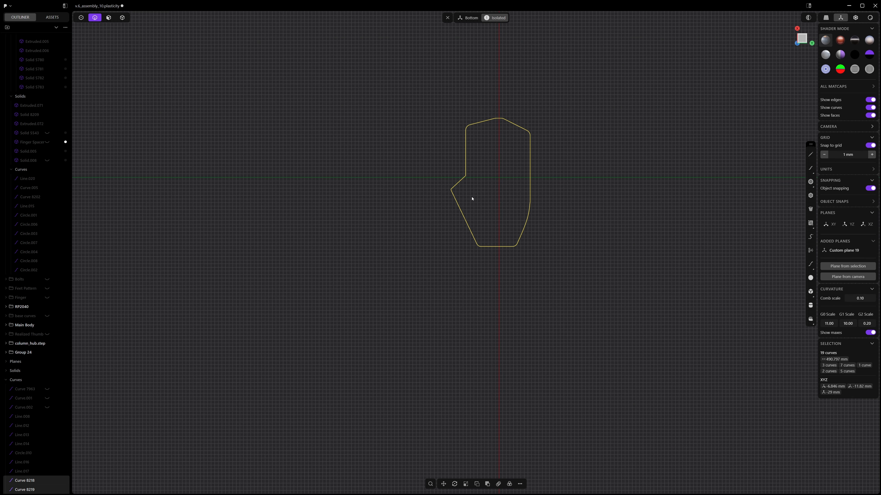
scroll(576, 153, "up", 4)
Draw a self-crossing test polyline of three segments in the empty area beside the outline.
key("shift+a")
left_click(567, 187)
left_click(736, 257)
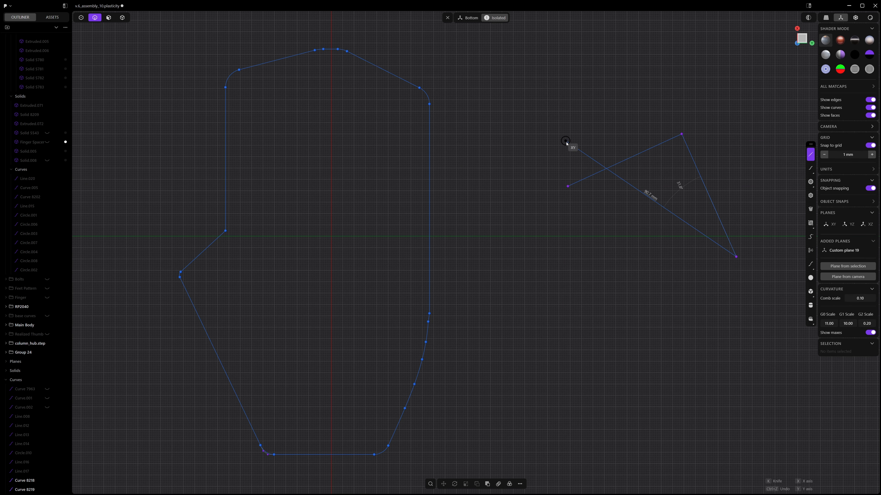
left_click(565, 140)
key("Return")
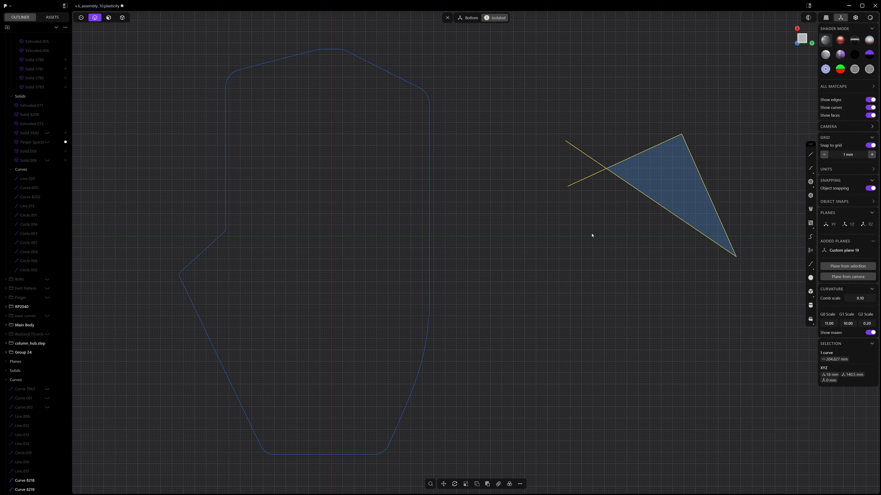
Try to extrude the triangular region enclosed by the test polyline.
key("3")
left_click(647, 185)
key("e")
middle_click_drag(647, 185, 642, 152)
left_click_drag(624, 277, 708, 128)
key("Escape")
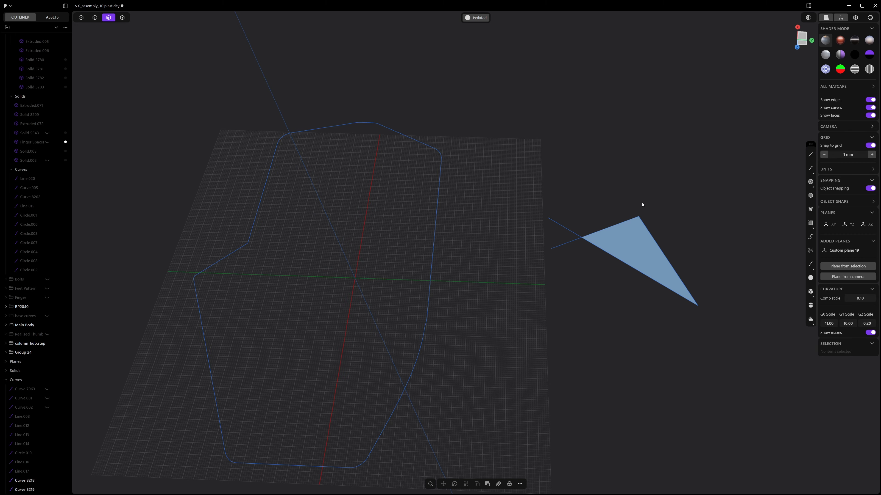
Delete the test polyline beside the outline.
key("2")
left_click_drag(642, 205, 634, 376)
key("x")
Enable X-ray mode and scale all base outline curves to 0 along Z to flatten them onto one plane.
key("KP_3")
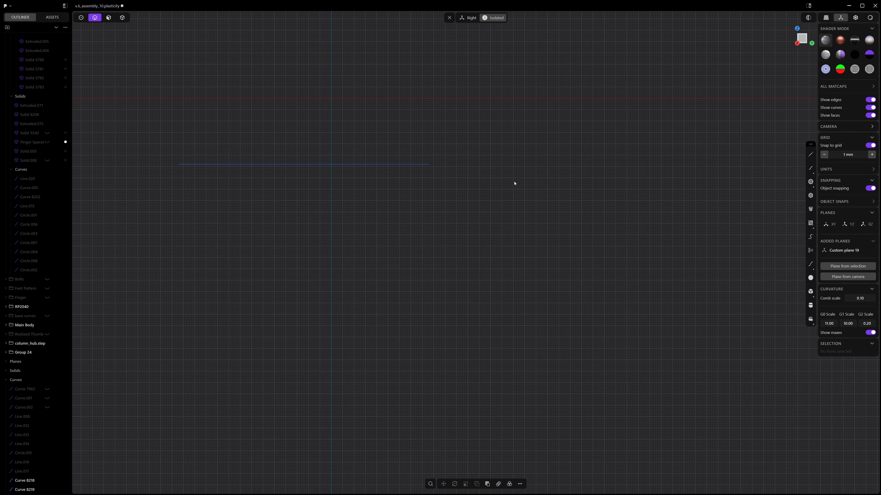
left_click_drag(670, 155, 297, 302)
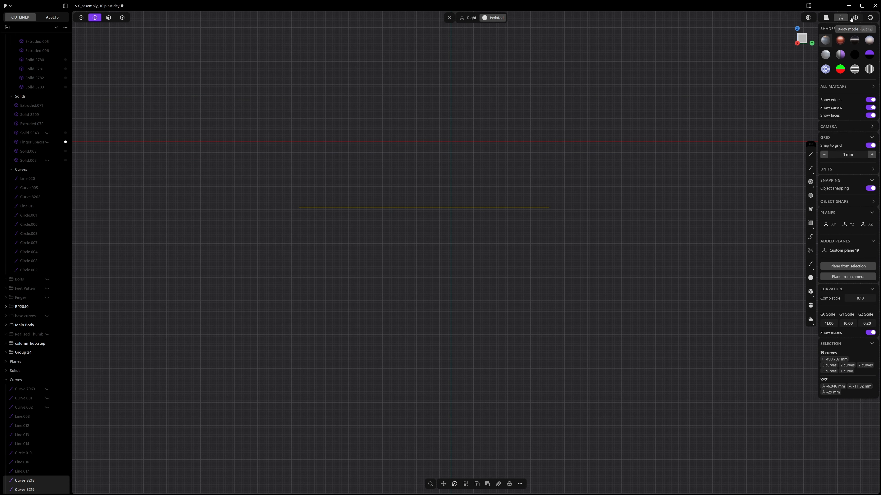
left_click(855, 18)
left_click_drag(606, 124, 377, 219)
middle_click_drag(475, 194, 481, 209)
key("s")
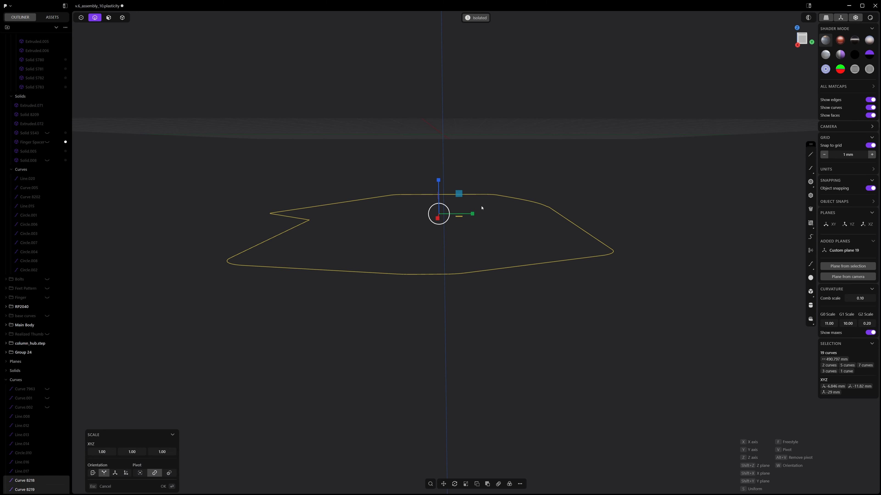
type("z0")
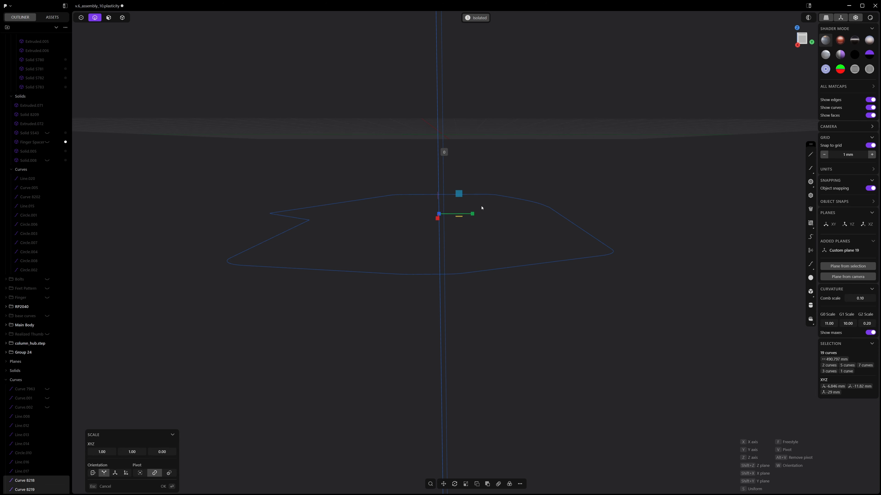
key("Return")
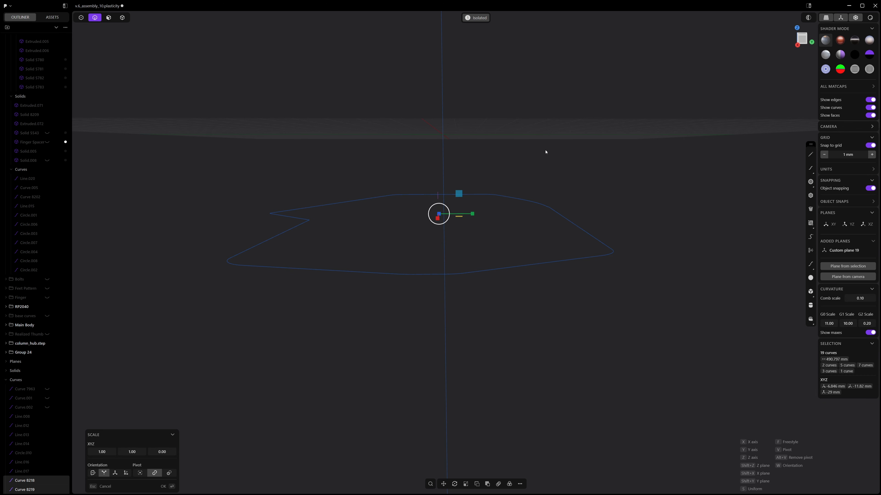
key("Return")
left_click(527, 161)
Extrude the closed base outline region 3 mm downward into a solid plate.
key("ctrl+KP_7")
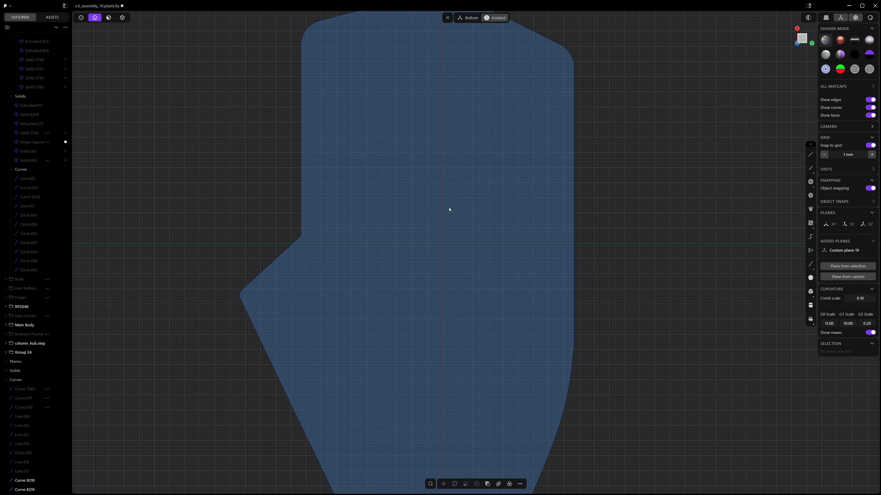
scroll(450, 208, "down", 3)
middle_click_drag(463, 220, 457, 208, "shift")
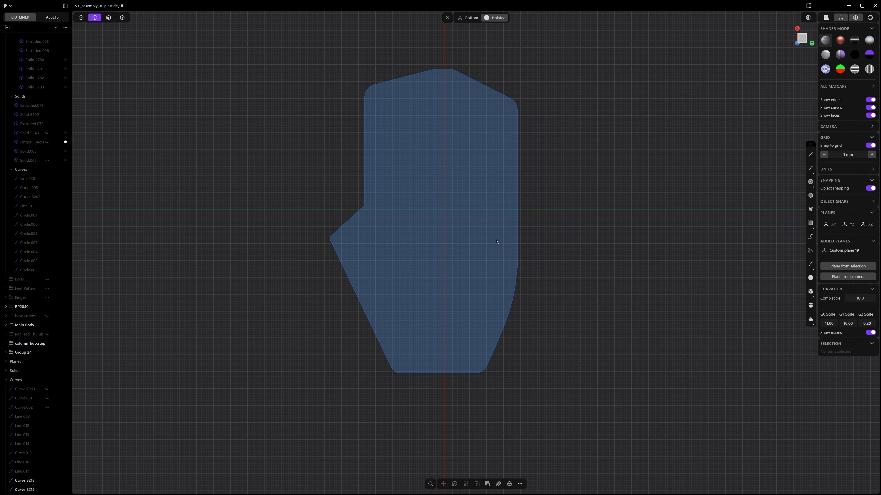
middle_click_drag(493, 186, 456, 291)
key("3")
key("e")
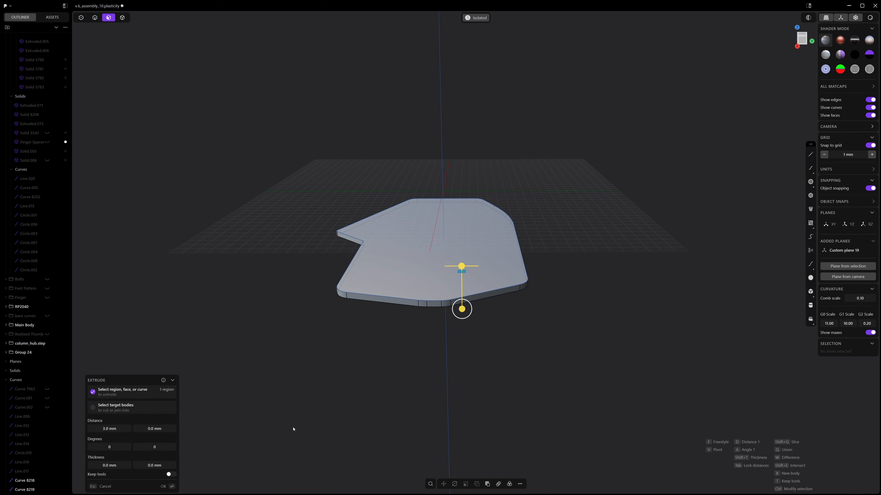
key("Return")
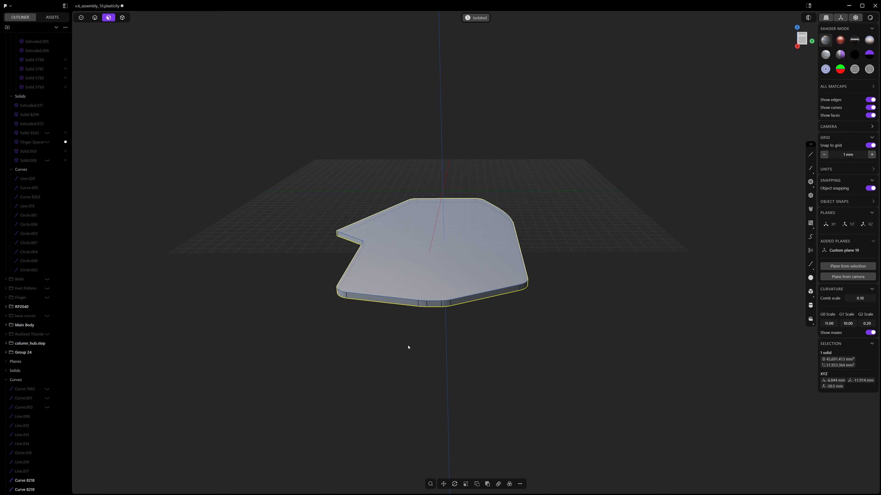
left_click(409, 349)
scroll(52, 392, "down", 5)
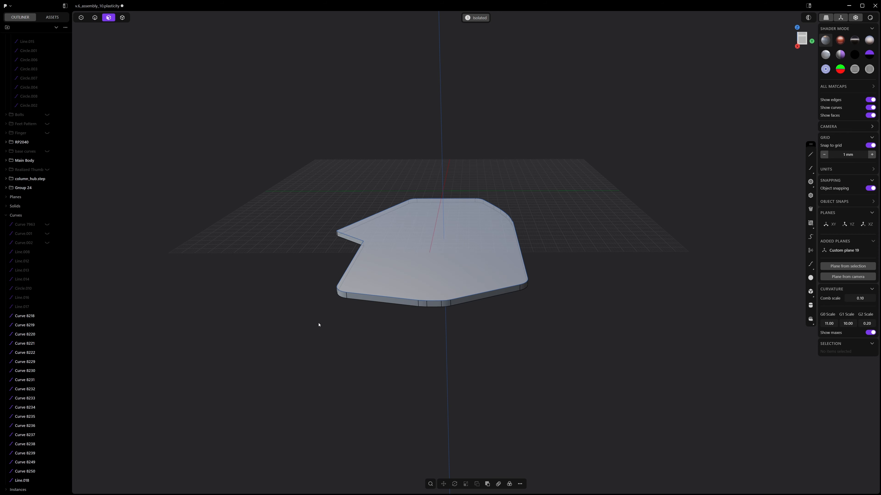
Exit isolation to show the full assembly and move the base plate up 32 mm along Z.
key("2")
middle_click_drag(435, 251, 463, 316)
left_click(475, 18)
left_click_drag(584, 144, 603, 162)
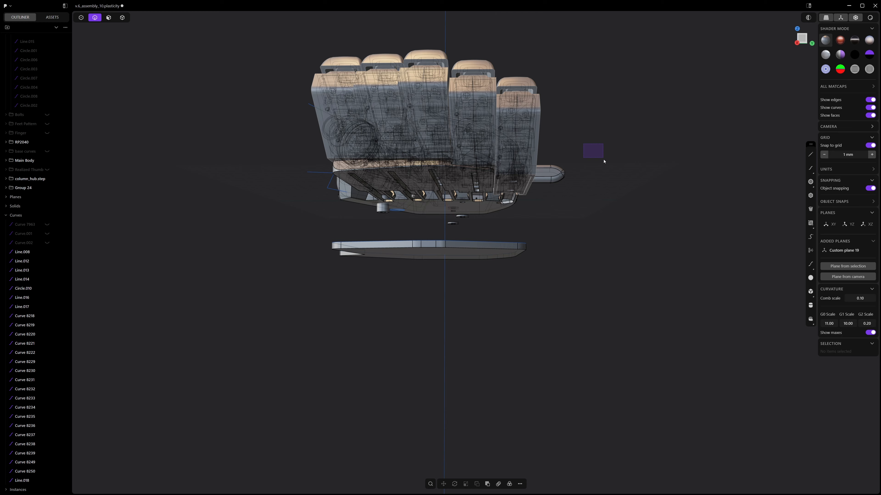
left_click(473, 259)
key("KP_3")
scroll(453, 252, "up", 3)
key("g")
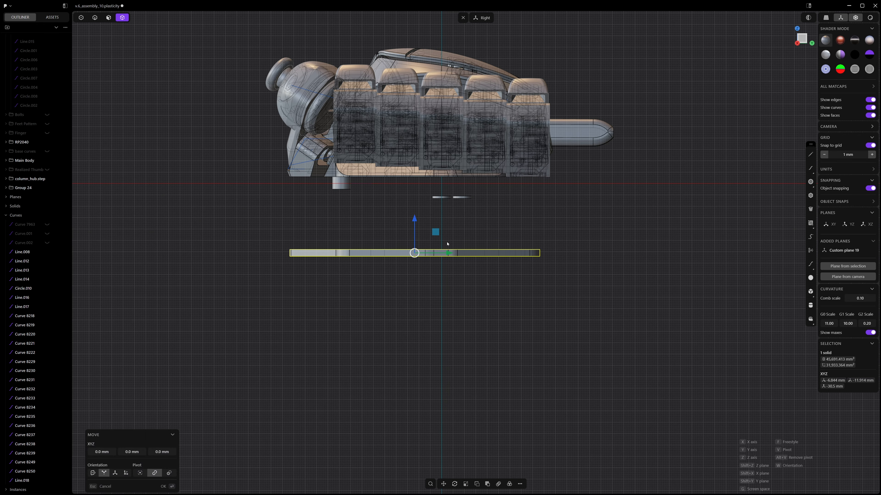
left_click_drag(415, 219, 423, 150)
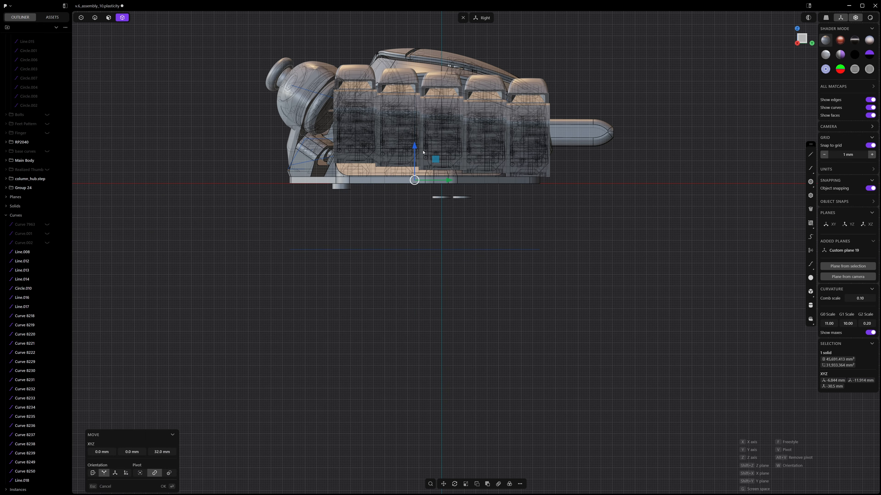
right_click(554, 222)
left_click(555, 223)
Delete all leftover outline curves below the assembly and disable X-ray mode.
key("2")
left_click_drag(589, 210, 365, 280)
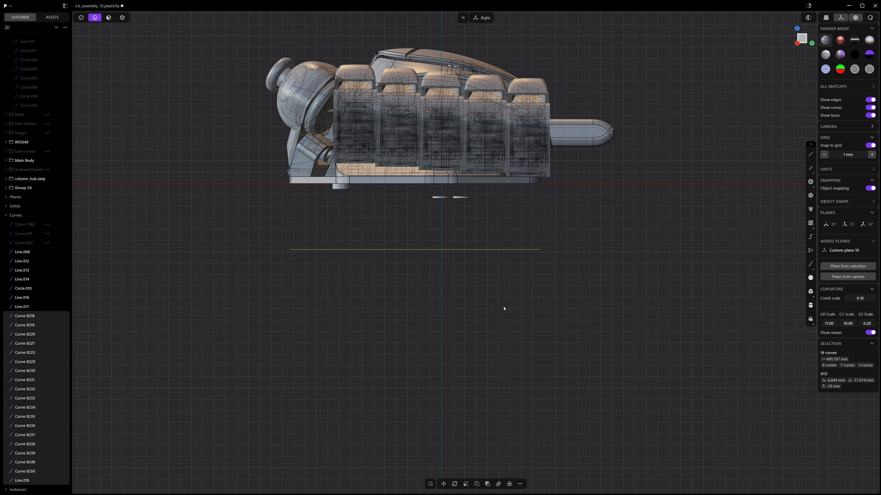
key("x")
left_click(856, 19)
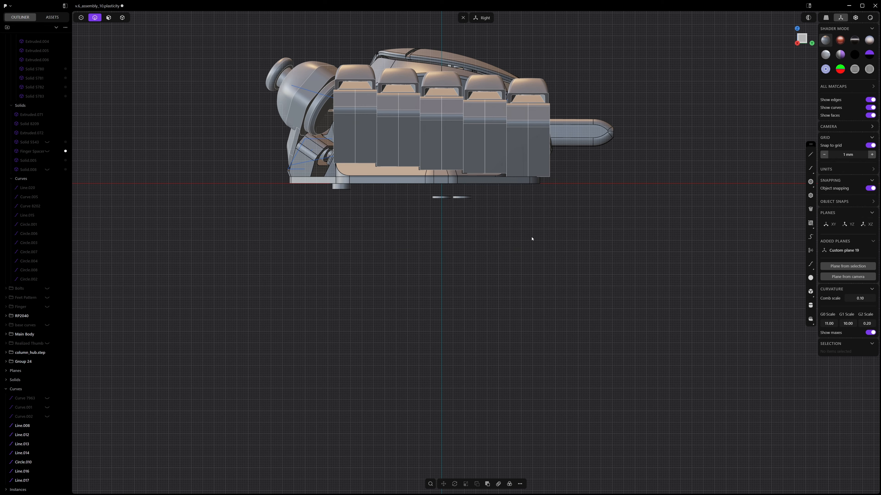
Push the base plate's long straight side face opposite the thumb outward.
middle_click_drag(487, 215, 529, 213)
scroll(497, 152, "up", 4)
key("3")
left_click(509, 204)
left_click_drag(529, 193, 558, 193)
key("Return")
Push the base plate's straight side face on the thumb side outward by 1 mm.
middle_click_drag(582, 238, 550, 199)
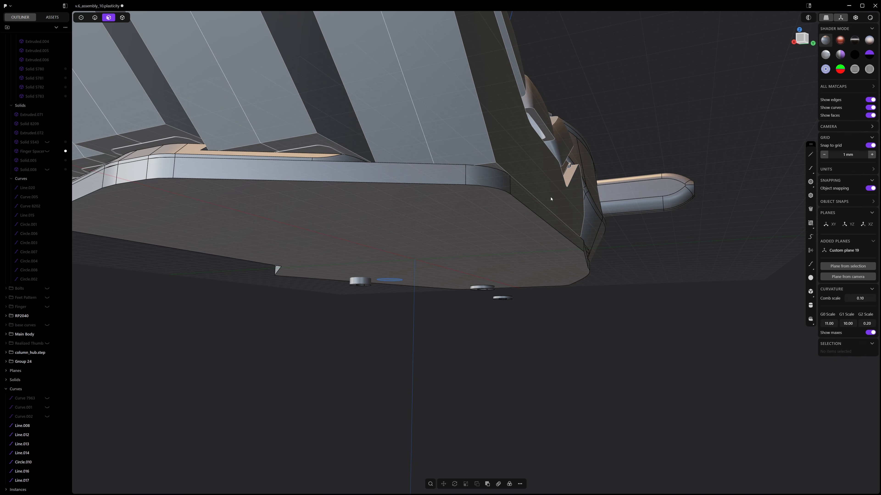
middle_click_drag(515, 166, 432, 247)
left_click(435, 260)
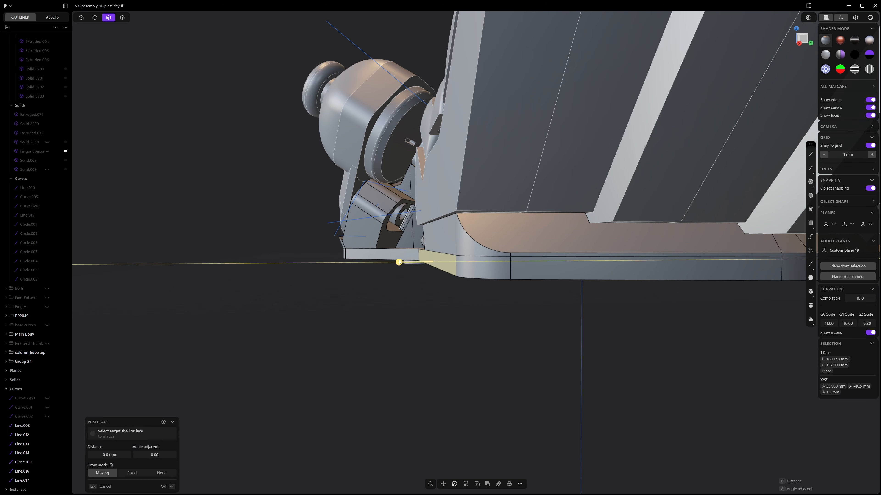
left_click_drag(399, 262, 455, 211)
middle_click_drag(448, 217, 432, 221)
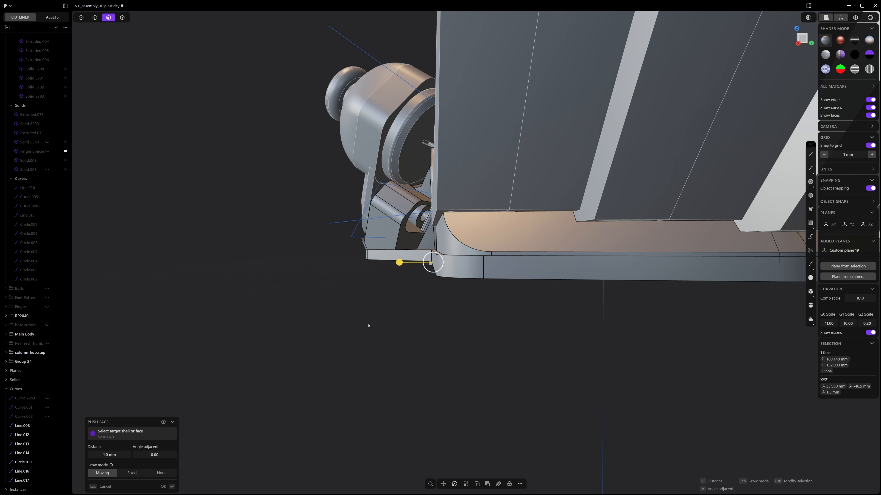
Select the seven connected side faces along the plate's finger end and move them 1 mm along X.
middle_click_drag(369, 326, 387, 222)
left_click(337, 185)
left_click(515, 172, "shift")
left_click(540, 168, "shift")
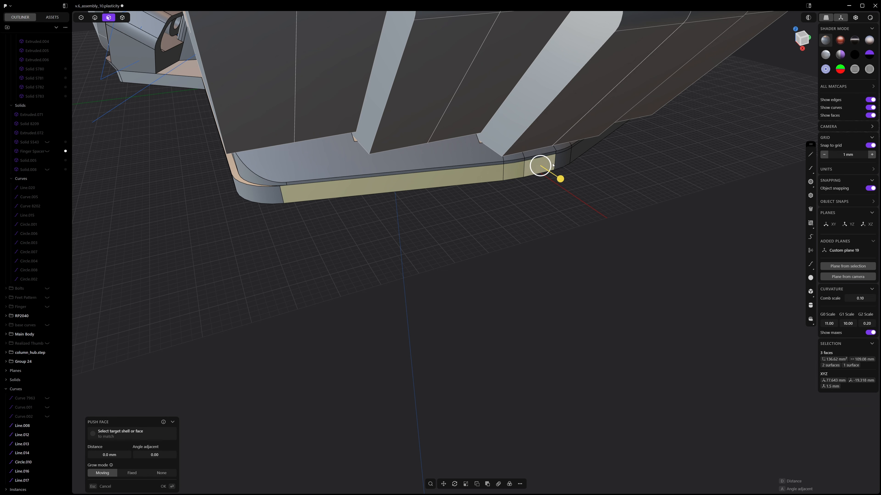
left_click(562, 159, "shift")
middle_click_drag(563, 161, 413, 189)
left_click(527, 176, "shift")
middle_click_drag(531, 186, 503, 164)
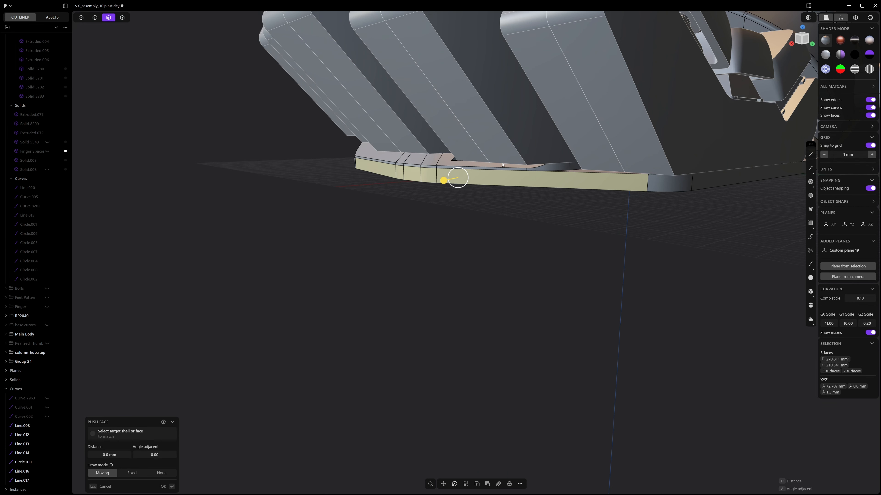
left_click(679, 185, "shift")
middle_click_drag(392, 172, 555, 222)
left_click(216, 221, "shift")
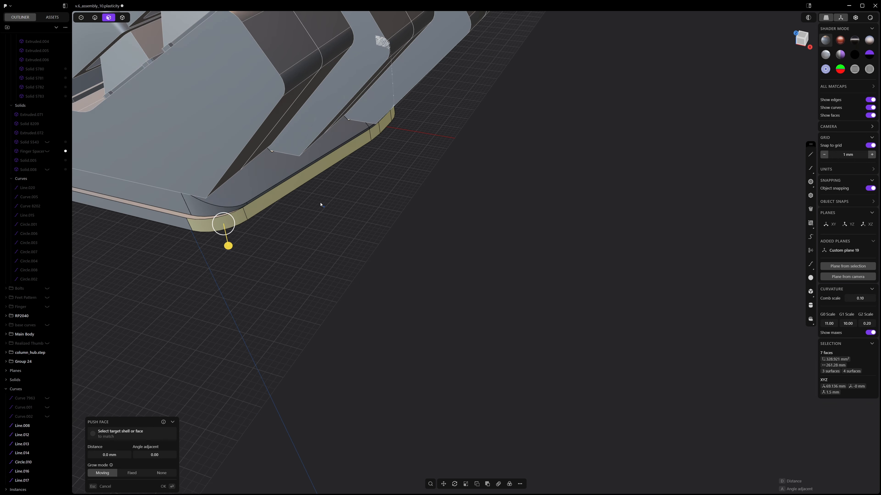
key("g")
left_click_drag(395, 134, 403, 134)
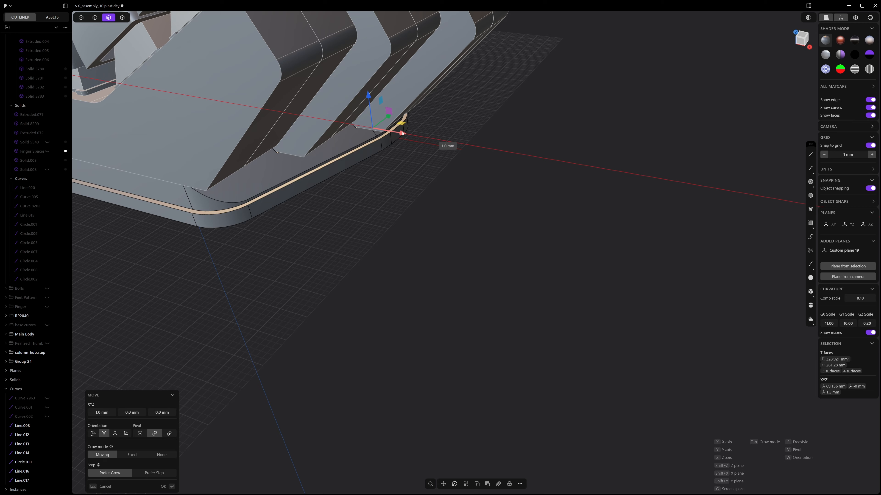
right_click(422, 170)
left_click(421, 167)
Move the vertical edge on the plate's long side opposite the thumb along X toward the side lug.
middle_click_drag(419, 162, 491, 187)
scroll(492, 187, "down", 4)
middle_click_drag(485, 312, 364, 295)
scroll(433, 235, "up", 4)
middle_click_drag(430, 237, 441, 299)
key("2")
left_click(438, 247)
left_click(352, 281)
key("g")
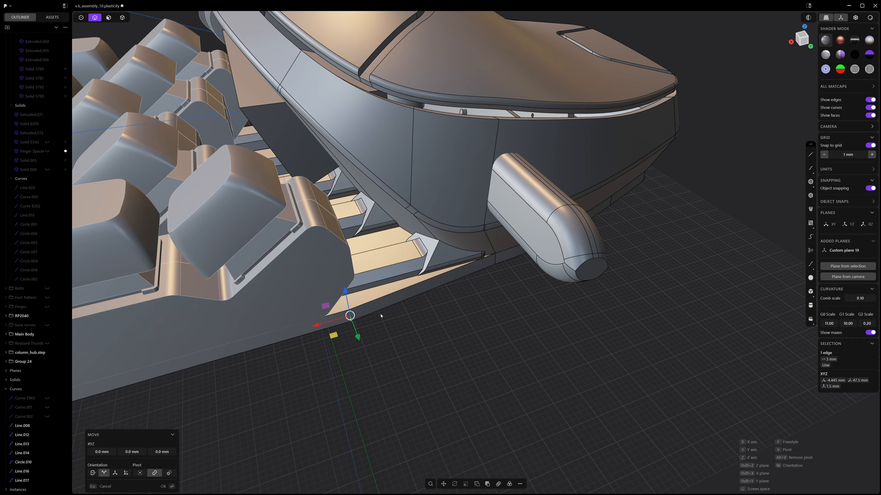
key("x")
left_click(496, 289)
left_click(497, 291)
Examine from below how the plate's slanted step near the side lug meets the main body.
middle_click_drag(497, 291, 491, 258)
key("ctrl+KP_7")
key("KP_7")
key("ctrl+KP_7")
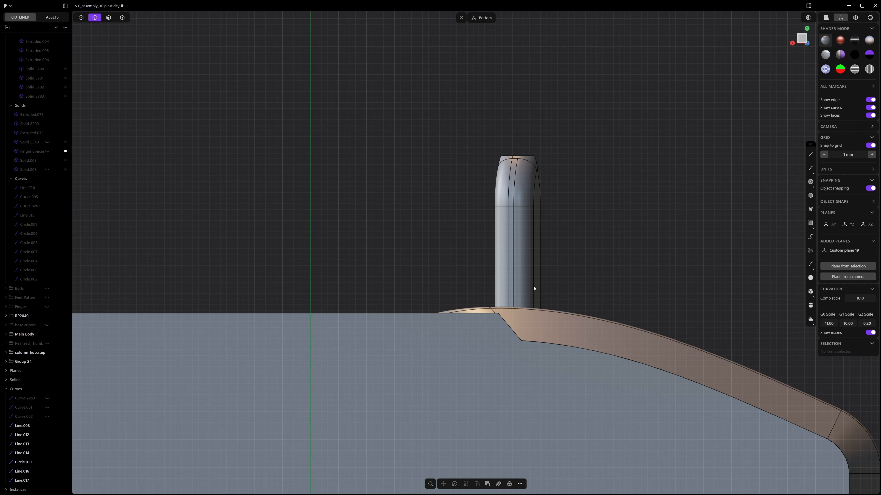
middle_click_drag(533, 291, 429, 294, "shift")
scroll(428, 294, "up", 3)
scroll(429, 294, "up", 4)
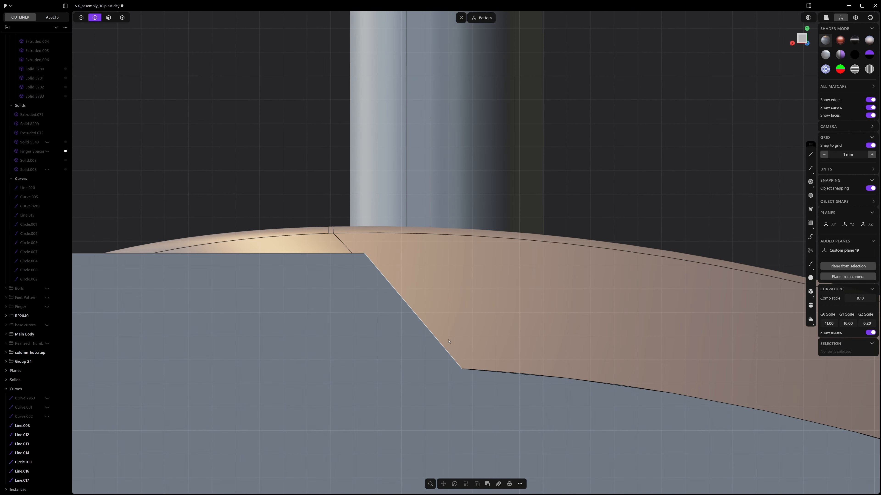
scroll(381, 277, "down", 7)
Move the short slanted face where the plate steps inward near the side lug.
middle_click_drag(385, 279, 482, 305)
scroll(486, 250, "up", 5)
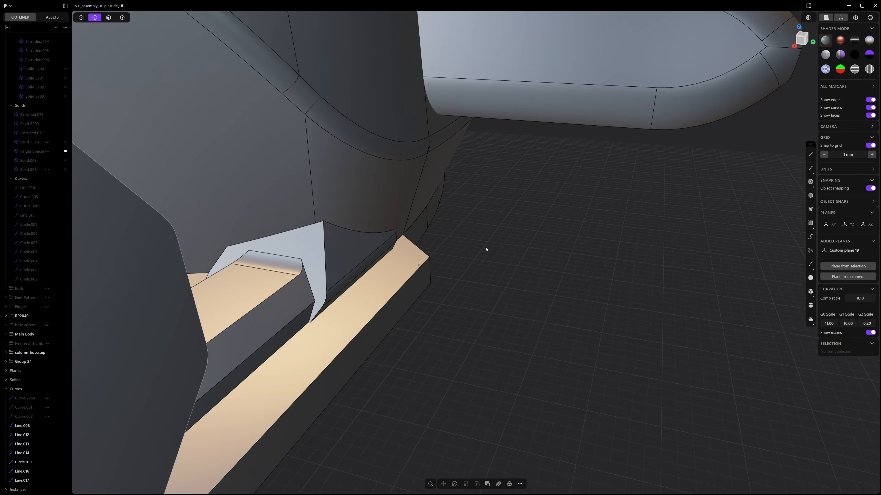
middle_click_drag(485, 250, 486, 270)
key("3")
left_click(447, 255)
key("g")
key("Return")
left_click(487, 274)
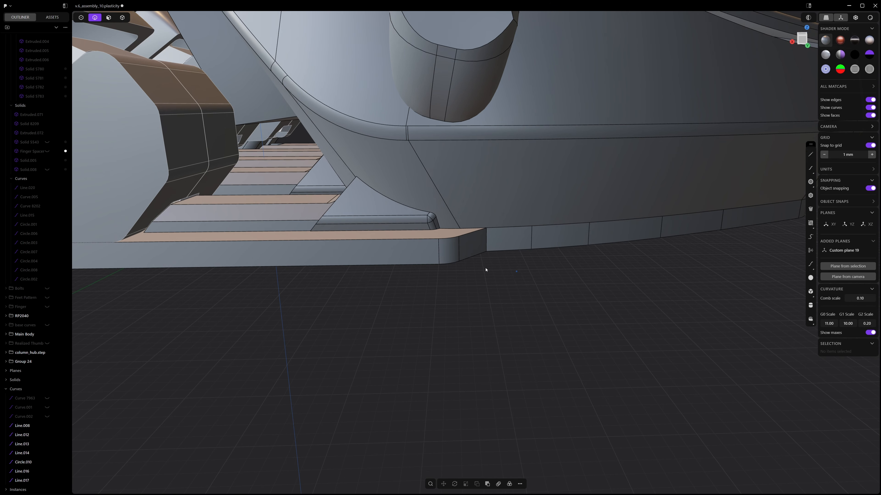
Fillet the inner vertical edge of the plate's step near the side lug with a 4 mm distance.
left_click(486, 241)
key("f")
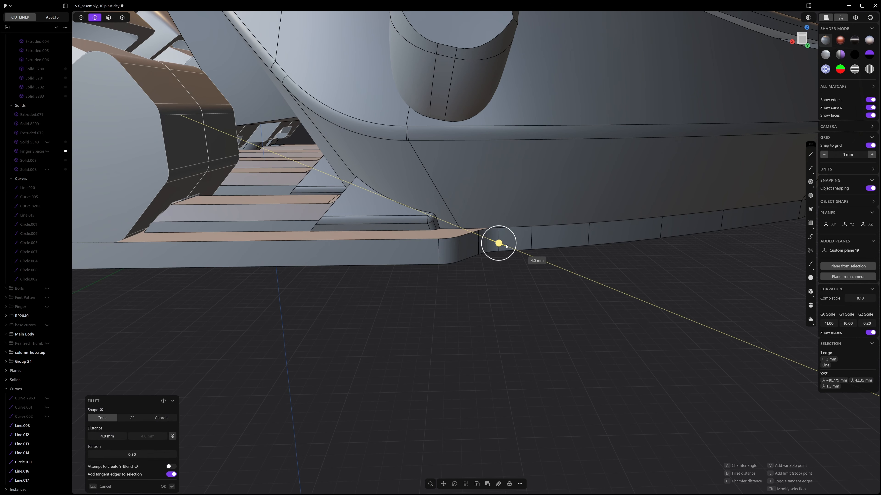
left_click(503, 244)
Fillet the base plate's inner vertical edge between the thumb and finger sections with a 5 mm distance.
middle_click_drag(525, 293, 482, 259)
key("ctrl+KP_7")
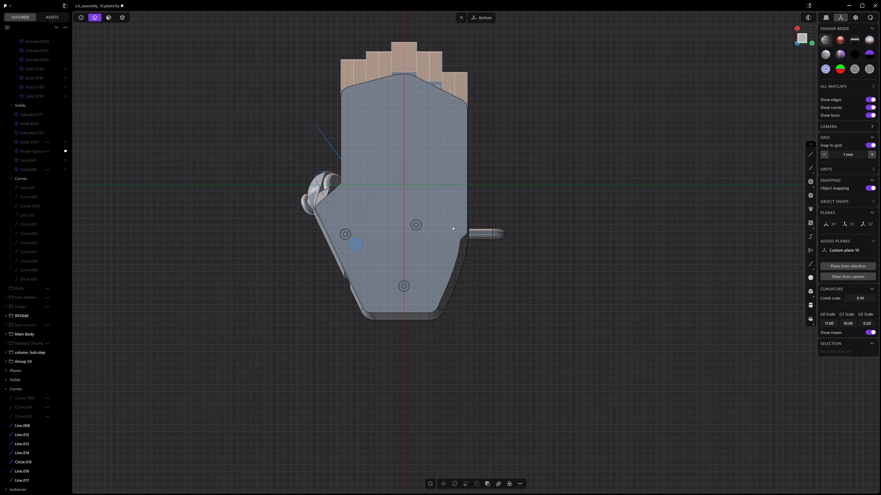
scroll(519, 302, "up", 5)
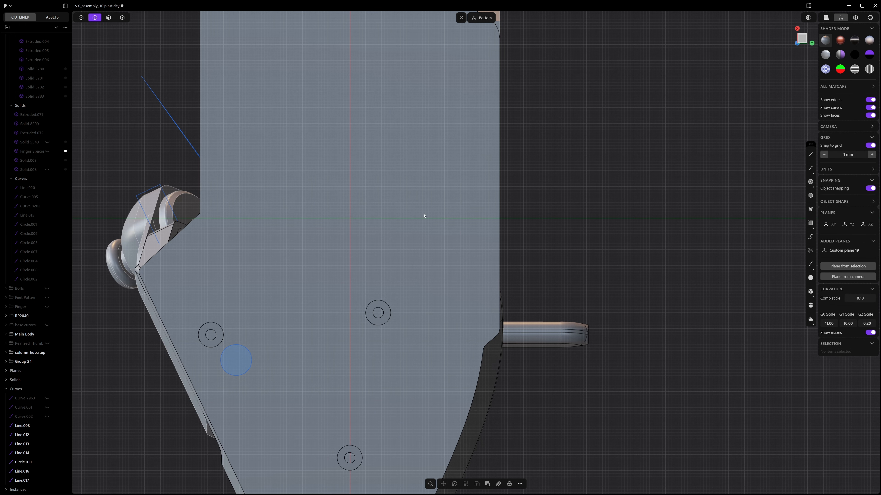
middle_click_drag(368, 193, 452, 289, "shift")
middle_click_drag(340, 301, 450, 354, "shift")
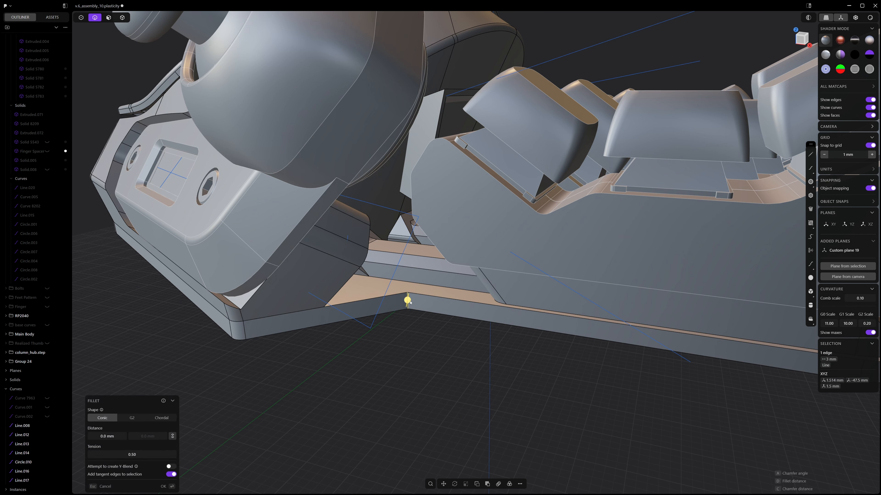
left_click_drag(412, 300, 404, 325)
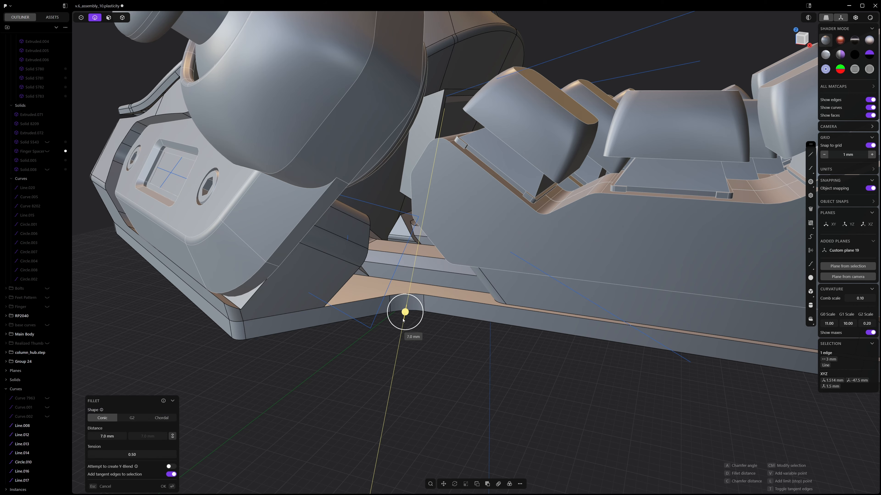
middle_click_drag(403, 320, 384, 342, "alt")
scroll(384, 342, "down", 4)
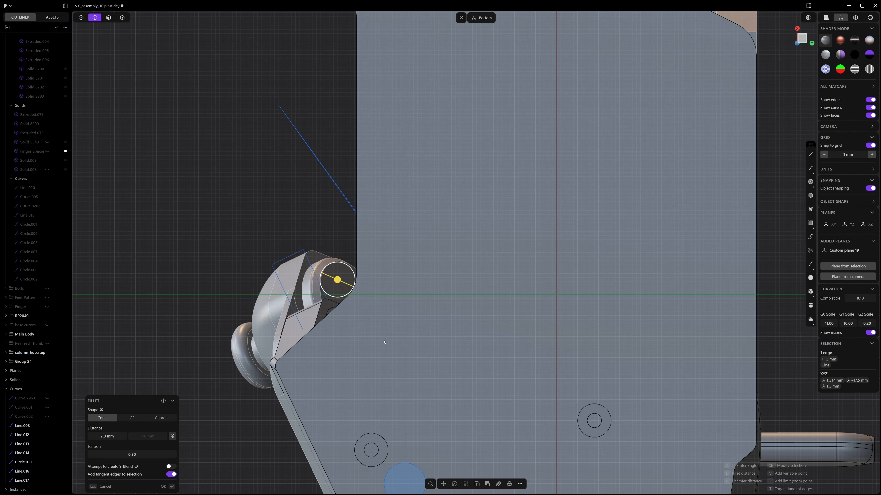
mouse_move(339, 281)
left_mouse_down()
mouse_move(347, 283)
mouse_move(332, 279)
left_mouse_up()
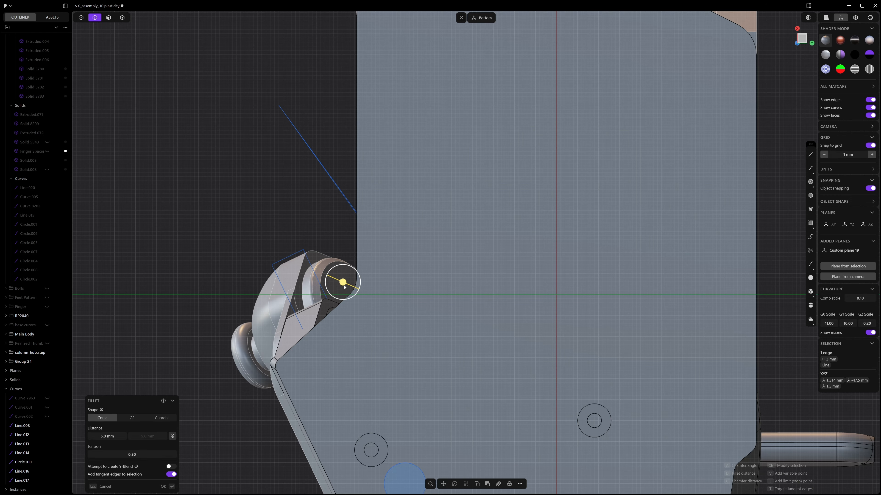
key("Return")
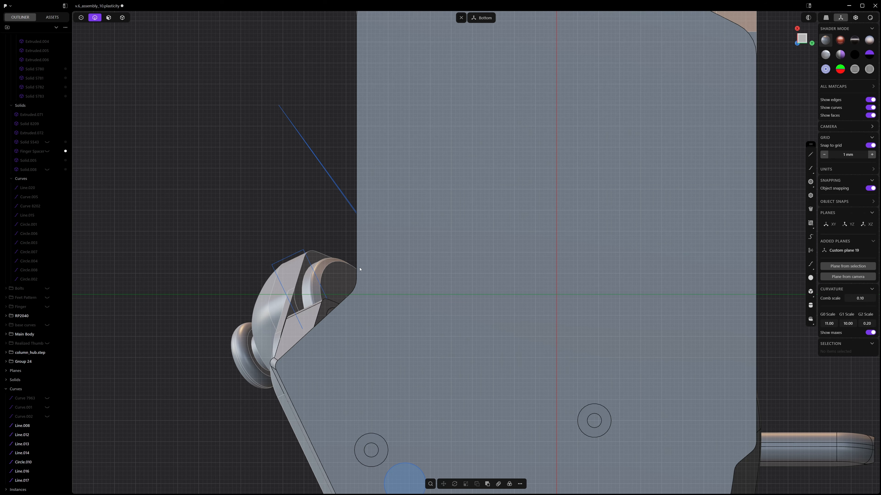
Examine the base plate's outline from below, focusing on the rounded corners beside the thumb section.
scroll(360, 269, "down", 5)
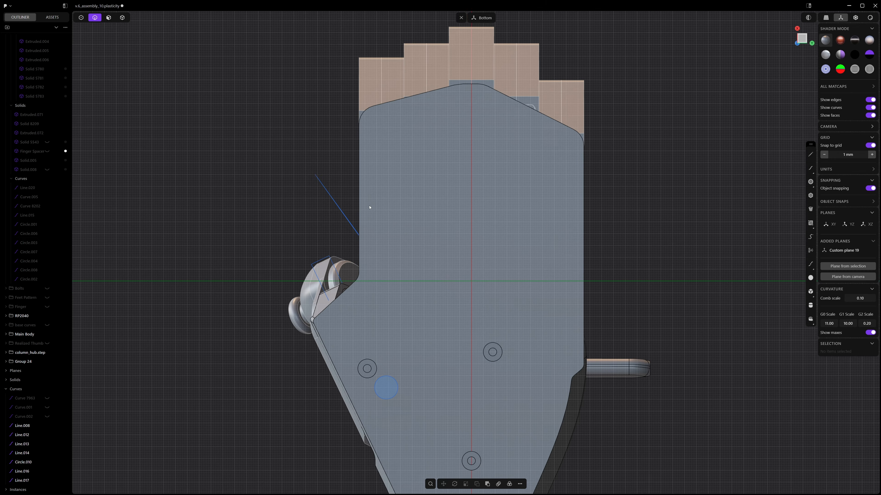
scroll(368, 206, "up", 5)
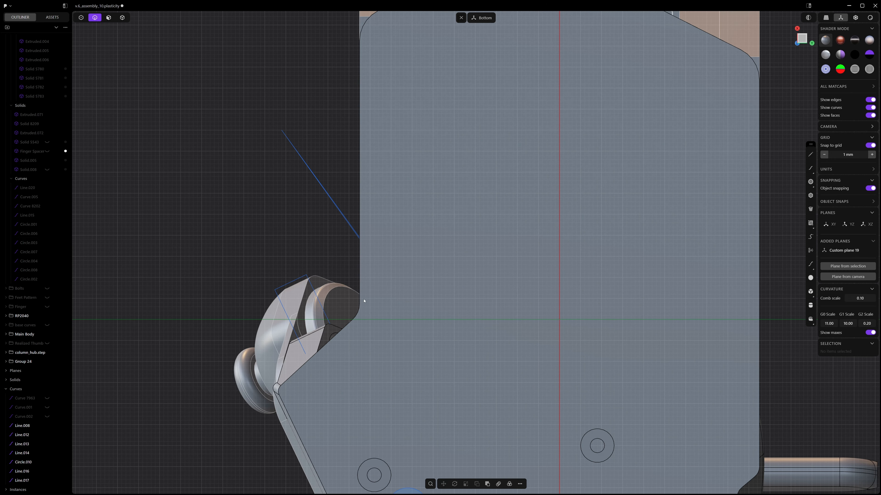
middle_click_drag(362, 300, 385, 236, "shift")
scroll(394, 236, "down", 2)
middle_click_drag(389, 280, 355, 173, "shift")
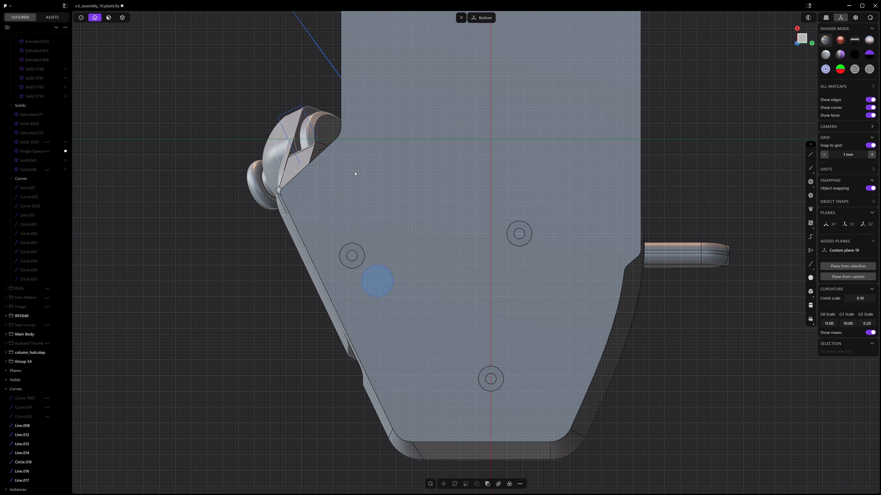
middle_click_drag(360, 243, 348, 294, "shift")
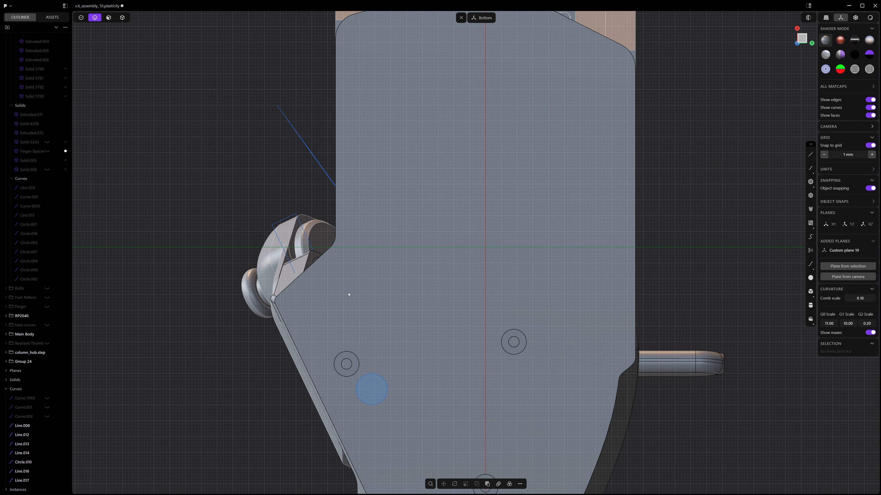
scroll(342, 215, "up", 5)
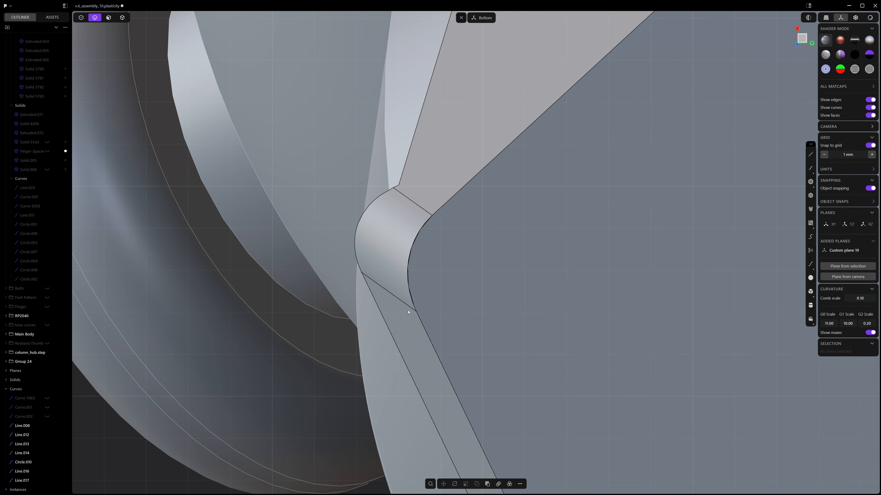
scroll(407, 274, "down", 5)
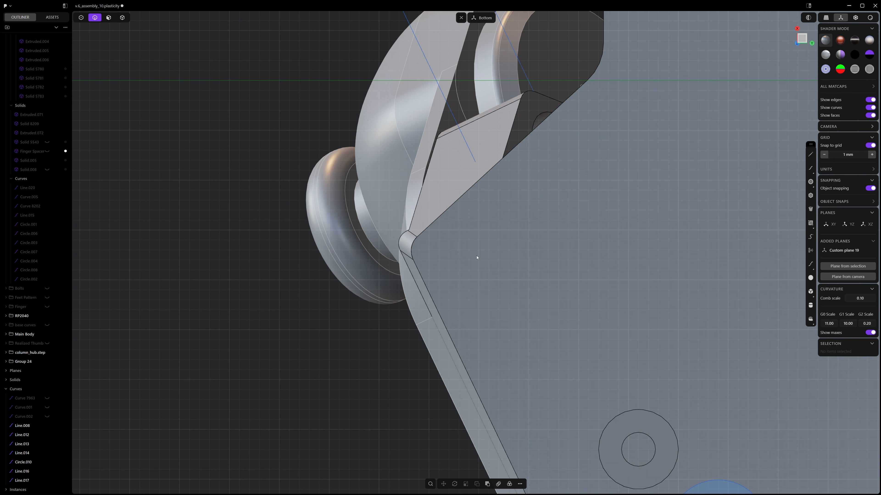
scroll(477, 258, "down", 5)
Chamfer the complete lower edge loop of the base plate by 1 mm.
middle_click_drag(429, 220, 330, 330)
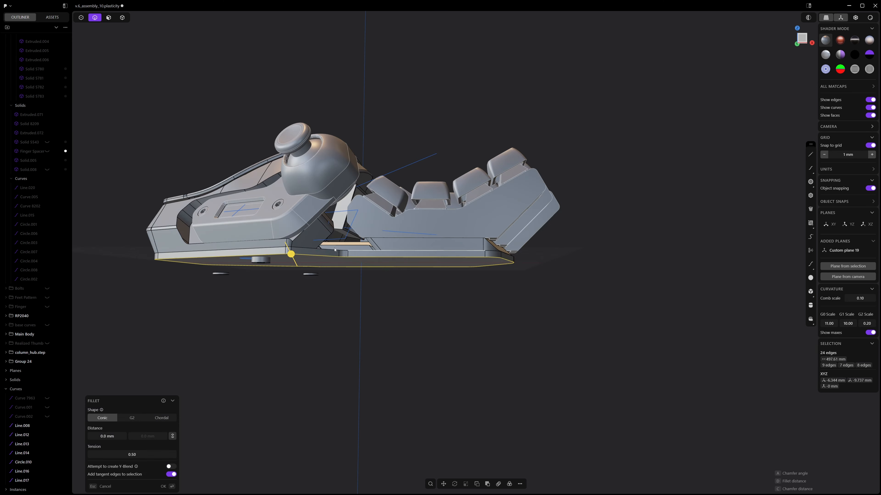
middle_click_drag(282, 254, 401, 292, "shift")
scroll(401, 292, "up", 4)
key("c")
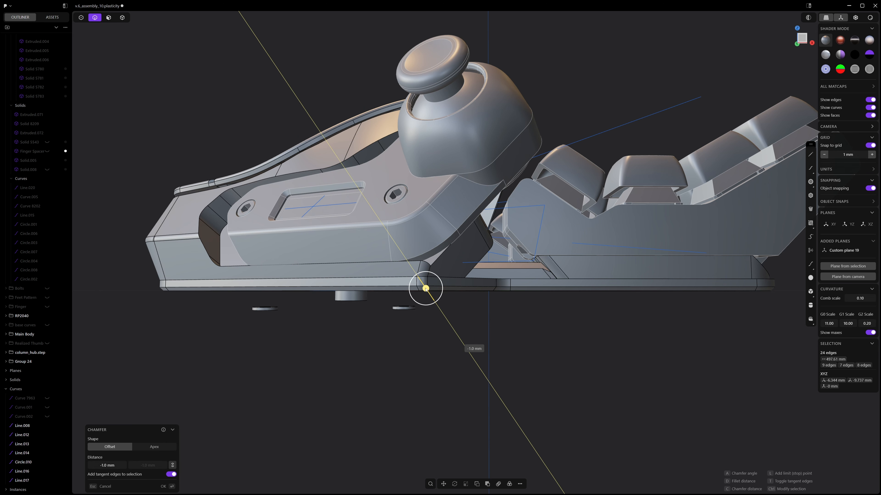
left_click_drag(423, 288, 424, 290)
key("Return")
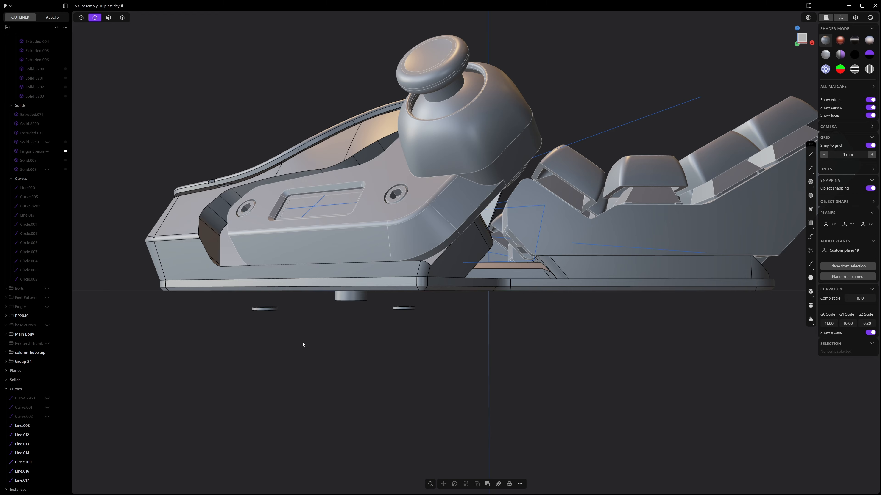
Examine the base plate's chamfered edge from below and from the thumb side.
middle_click_drag(303, 344, 429, 185, "alt")
scroll(428, 199, "down", 6)
middle_click_drag(421, 218, 395, 267, "shift")
scroll(401, 282, "up", 4)
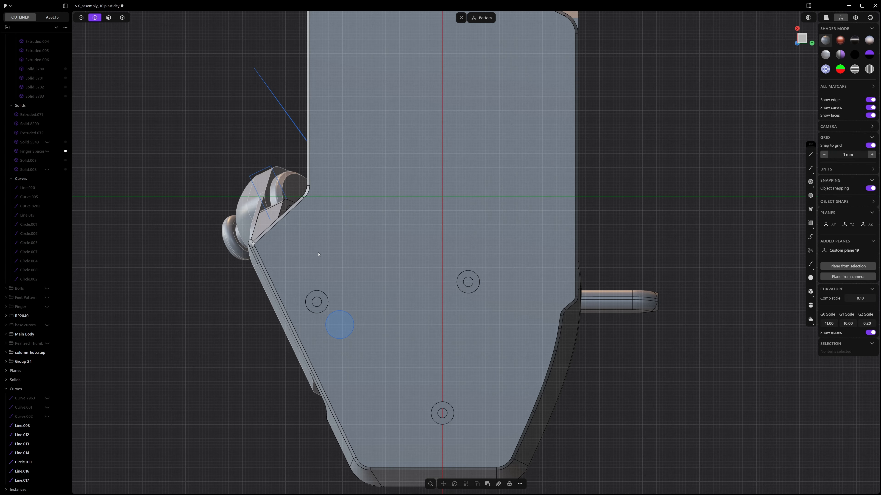
scroll(318, 254, "down", 3)
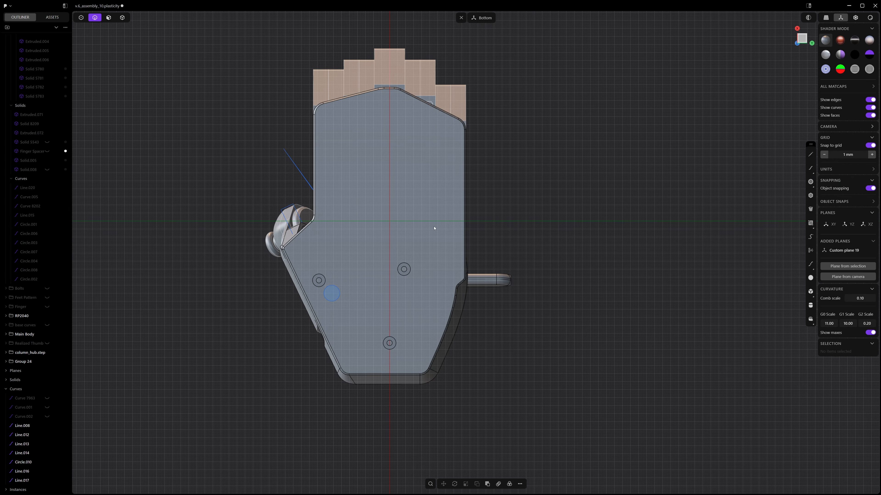
middle_click_drag(435, 174, 389, 279)
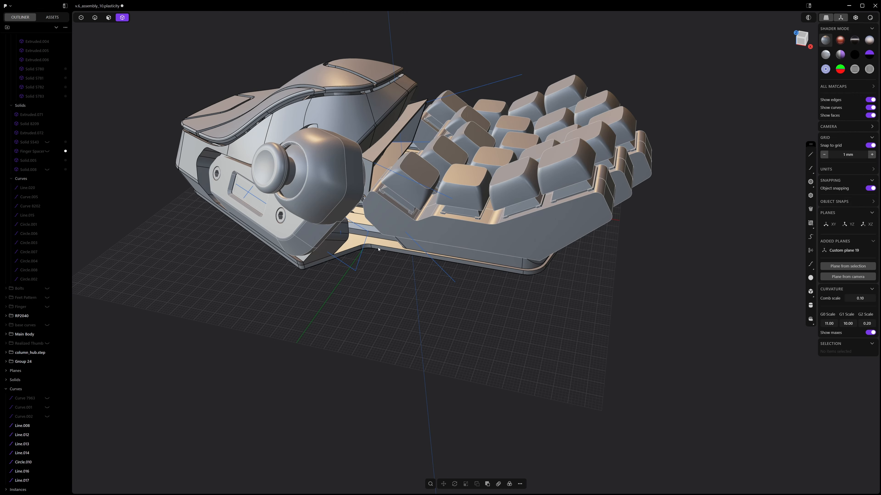
left_click(373, 242)
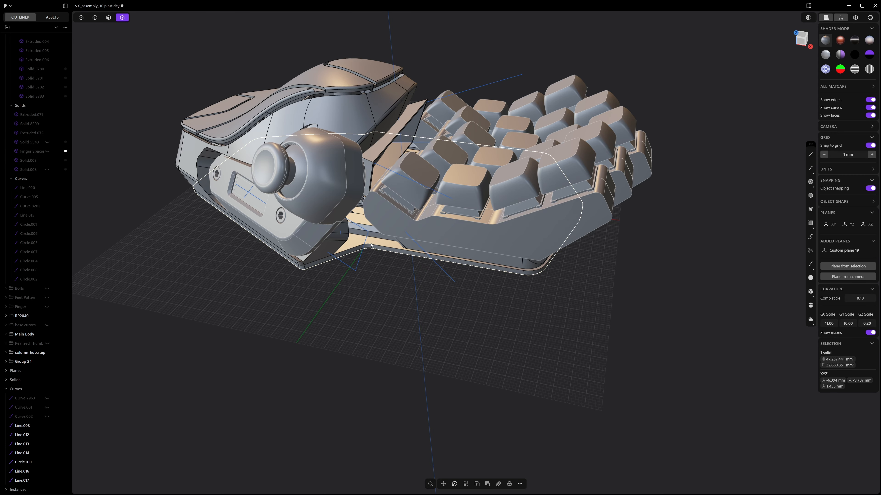
scroll(371, 245, "up", 2)
left_click(391, 279)
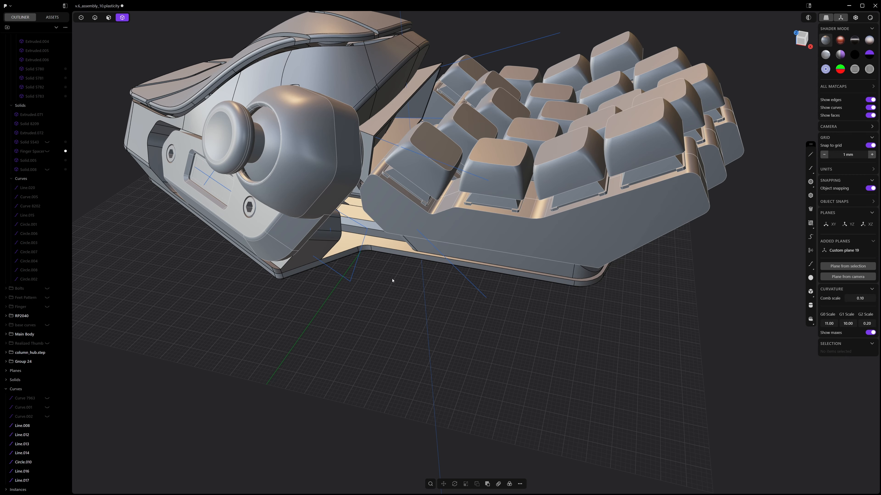
Hide the Light Cone solid between the palm rest and the finger keys.
middle_click_drag(404, 170, 295, 246)
scroll(325, 205, "down", 3)
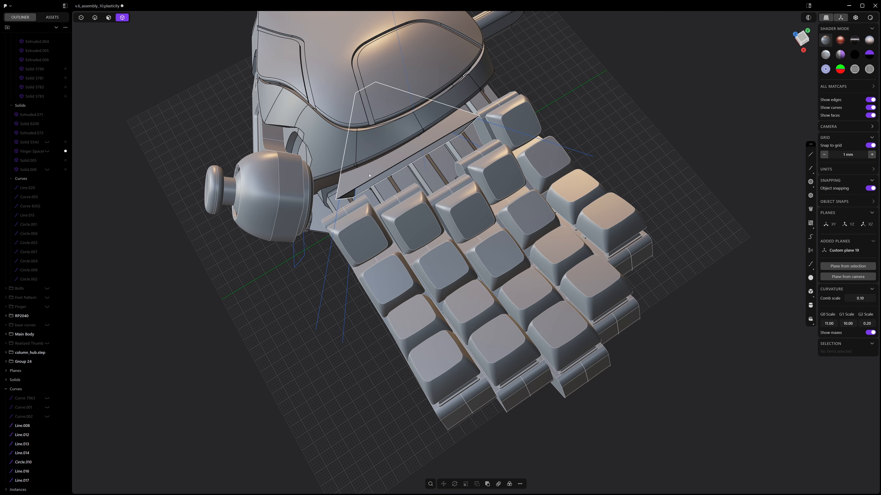
left_click(399, 154)
scroll(51, 201, "up", 8)
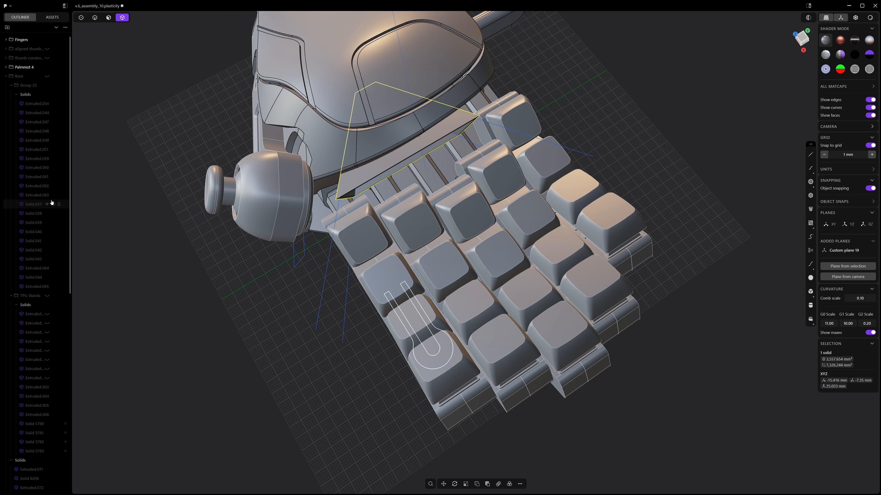
scroll(51, 202, "down", 10)
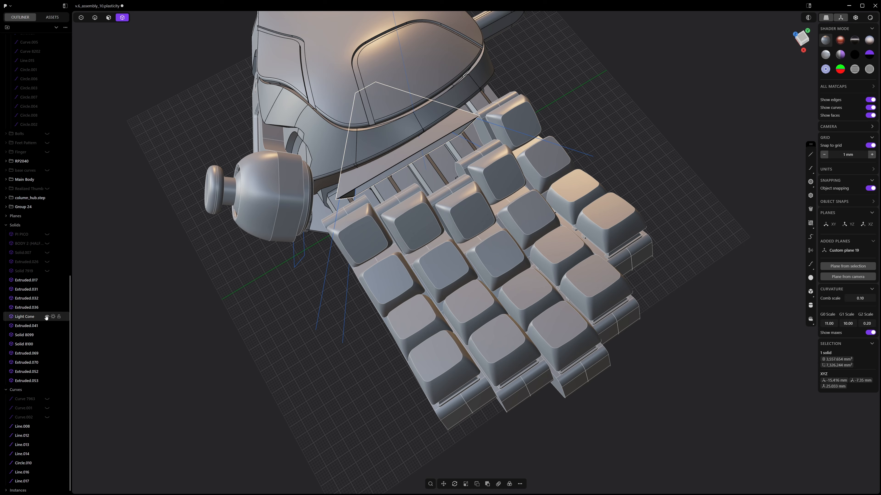
left_click(47, 317)
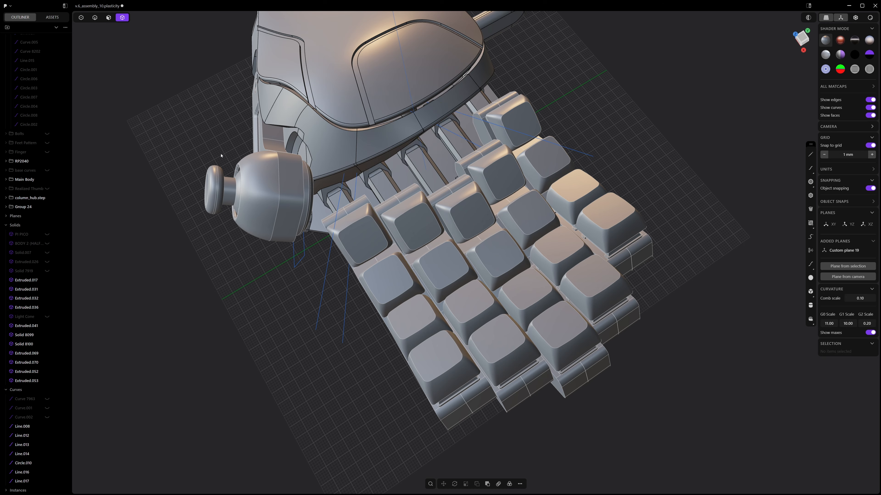
Show the assembly in the material render mode and apply the Rubber material to the base plate.
left_click(56, 19)
left_click(870, 18)
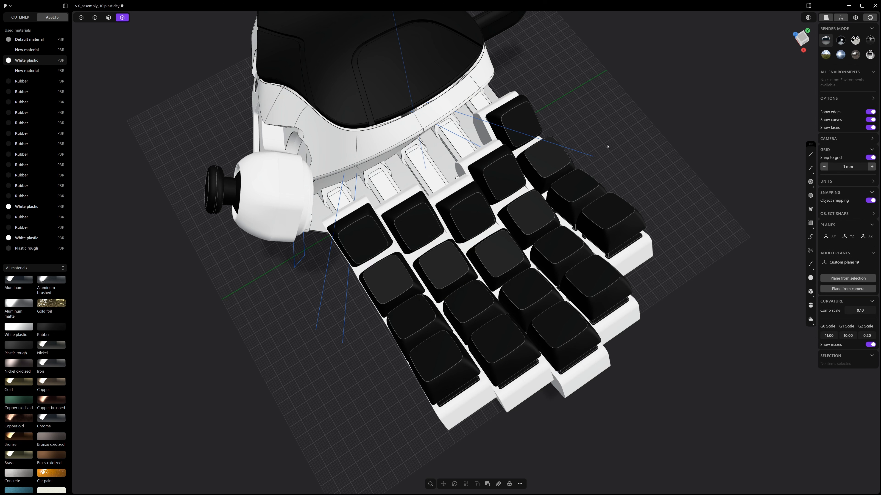
middle_click_drag(461, 189, 473, 122)
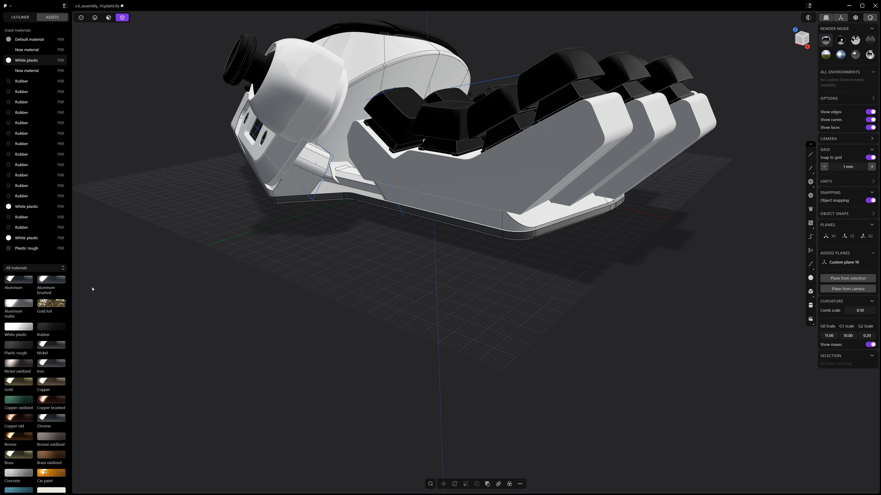
left_click_drag(49, 330, 349, 188)
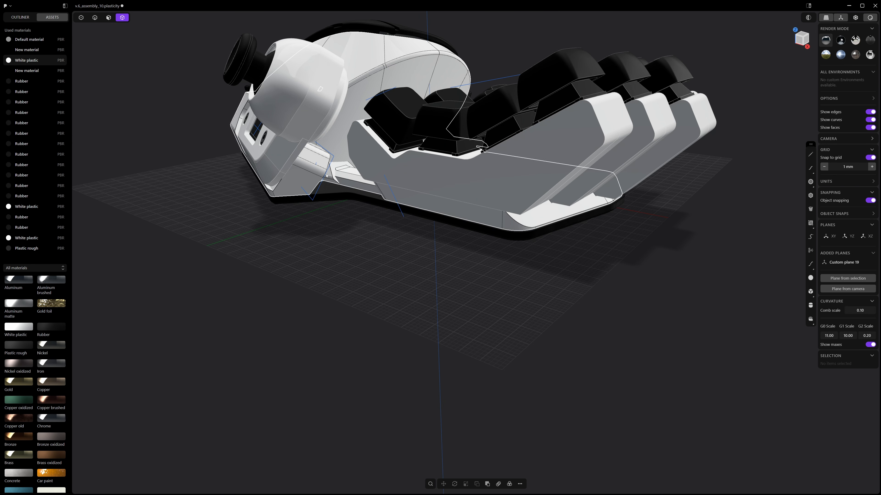
Inspect the rendered assembly from the finger, palm and thumb sides and from underneath.
middle_click_drag(326, 176, 314, 205)
scroll(271, 242, "down", 5)
scroll(219, 175, "up", 2)
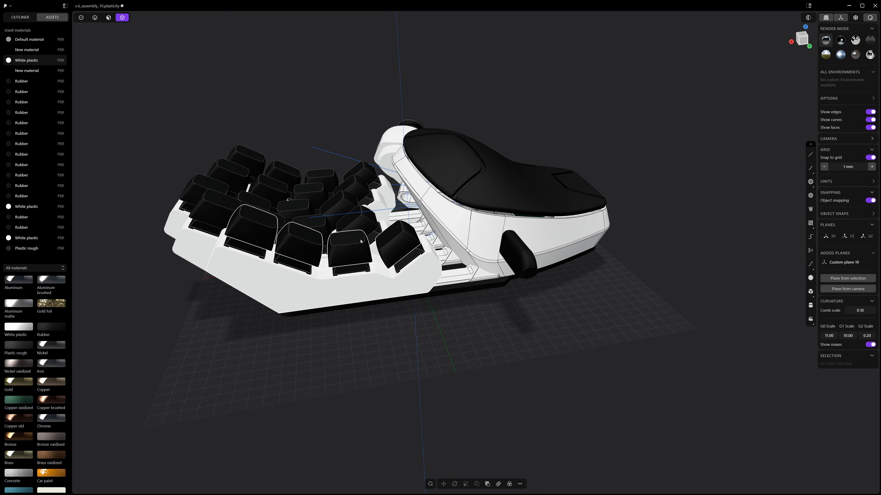
middle_click_drag(361, 241, 405, 252)
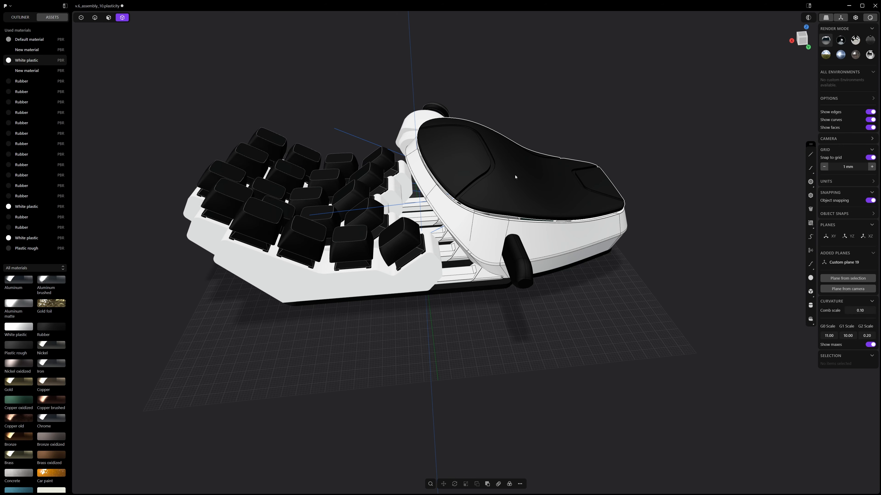
middle_click_drag(379, 189, 603, 240)
scroll(482, 247, "up", 3)
middle_click_drag(481, 247, 488, 263)
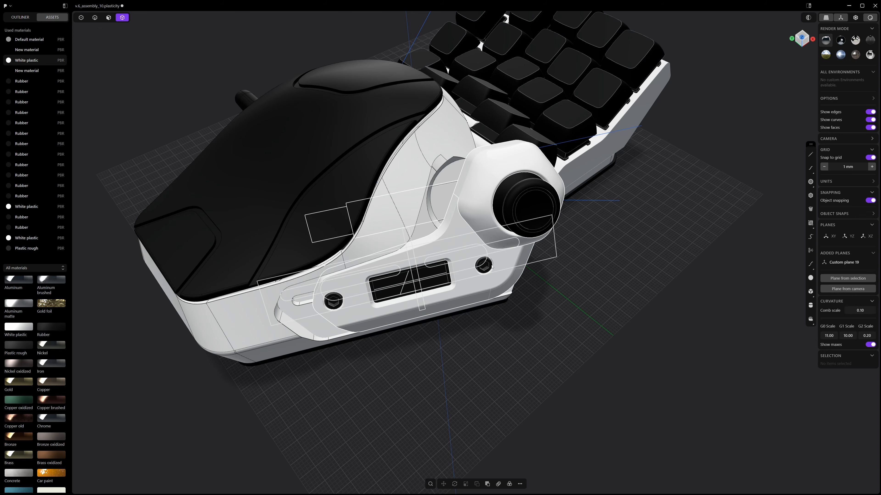
middle_click_drag(554, 210, 490, 180)
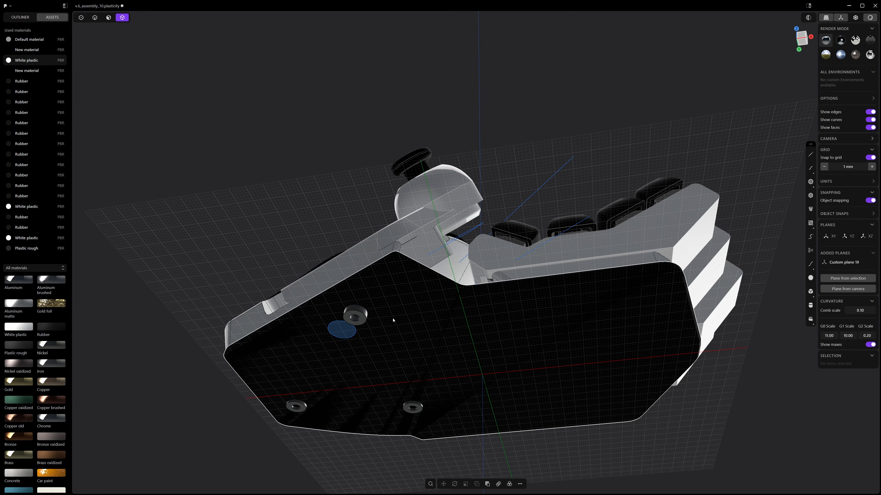
middle_click_drag(450, 343, 398, 288)
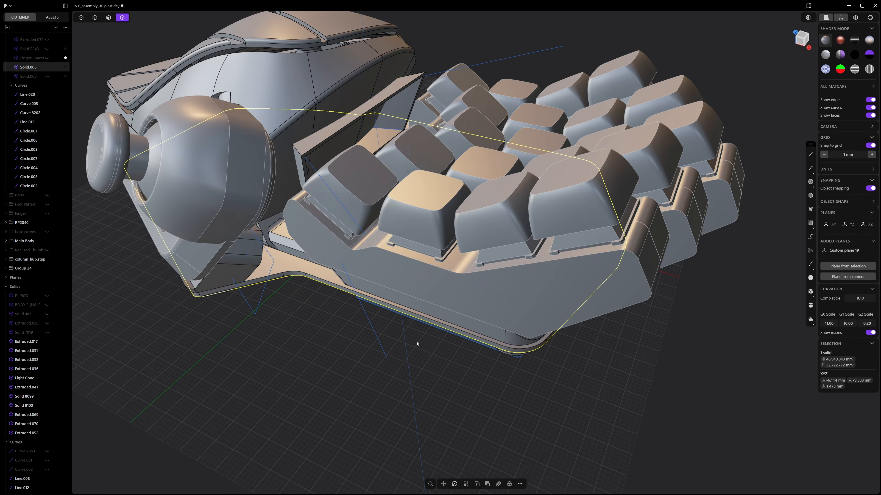
Examine the underside of the slotted base plate, including its finger slots and cable grooves, in the bottom view.
scroll(417, 344, "down", 5)
middle_click_drag(417, 344, 472, 264)
middle_click_drag(518, 290, 541, 222)
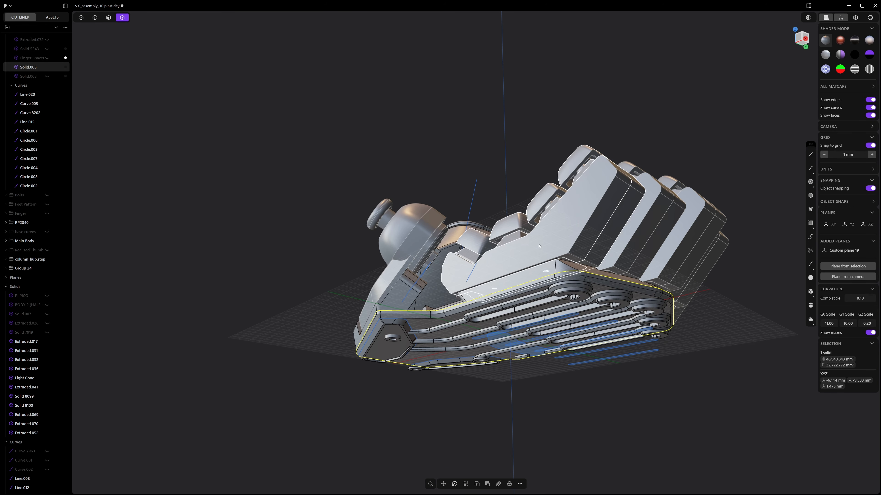
key("KP_7")
key("KP_7")
key("KP_3")
key("ctrl+KP_7")
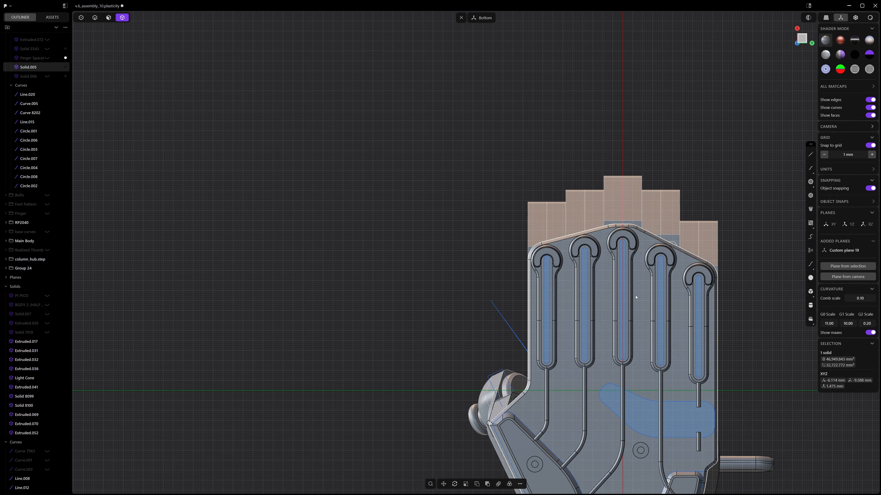
Try moving the U-shaped end solid of the slot next to the shortest finger slot by -7 mm along X.
scroll(457, 135, "up", 5)
middle_click_drag(637, 299, 461, 179, "shift")
left_click(470, 167)
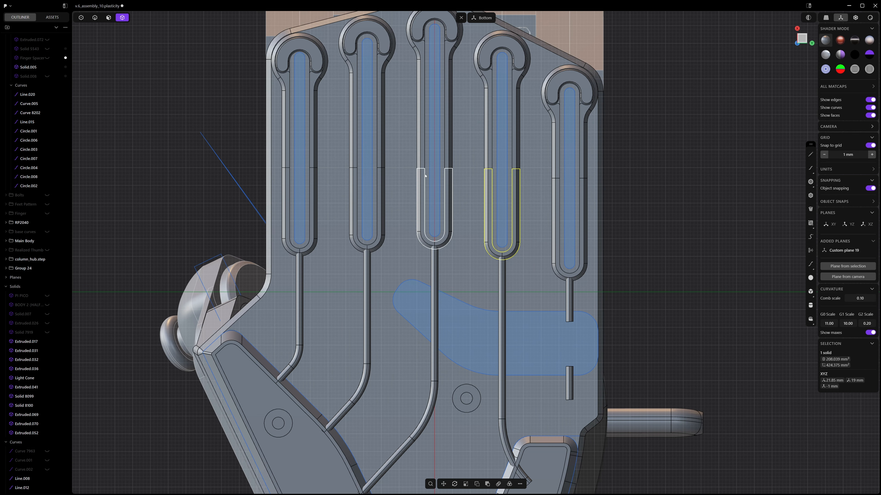
scroll(500, 175, "up", 3)
key("g")
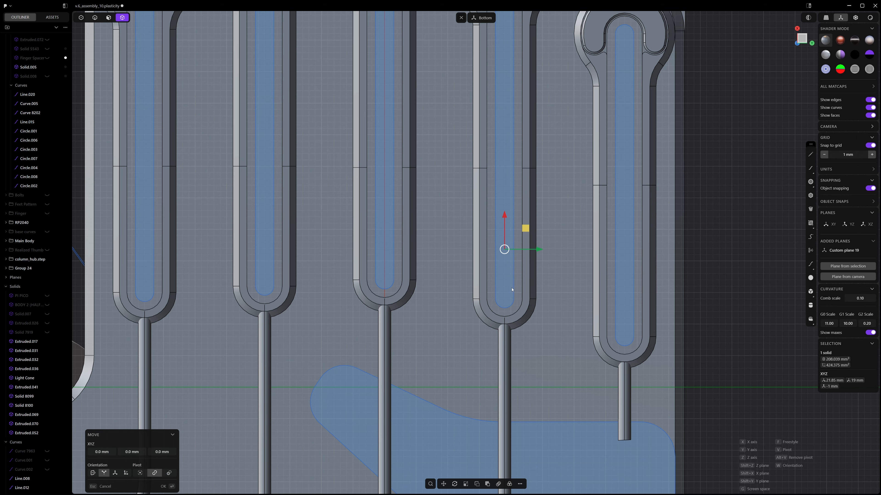
middle_click_drag(494, 272, 484, 239)
left_click_drag(484, 238, 462, 273)
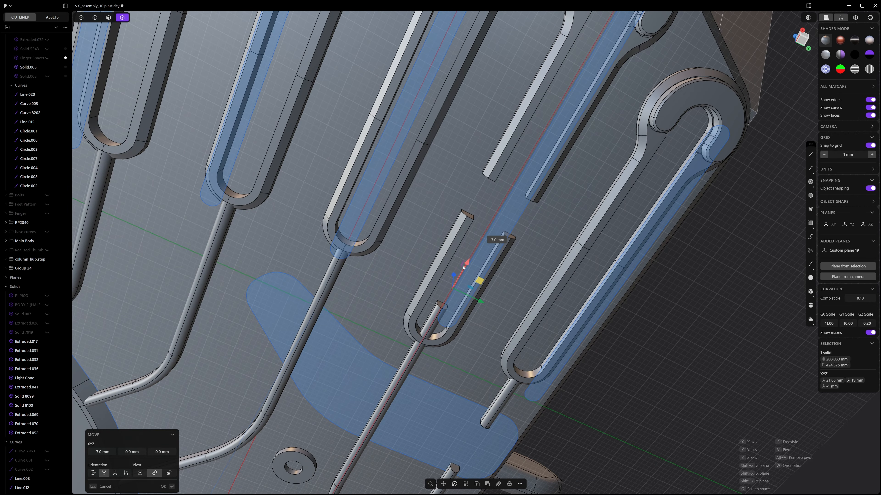
key("Escape")
scroll(458, 251, "down", 6)
middle_click_drag(458, 251, 483, 318)
middle_click_drag(417, 184, 488, 299, "shift")
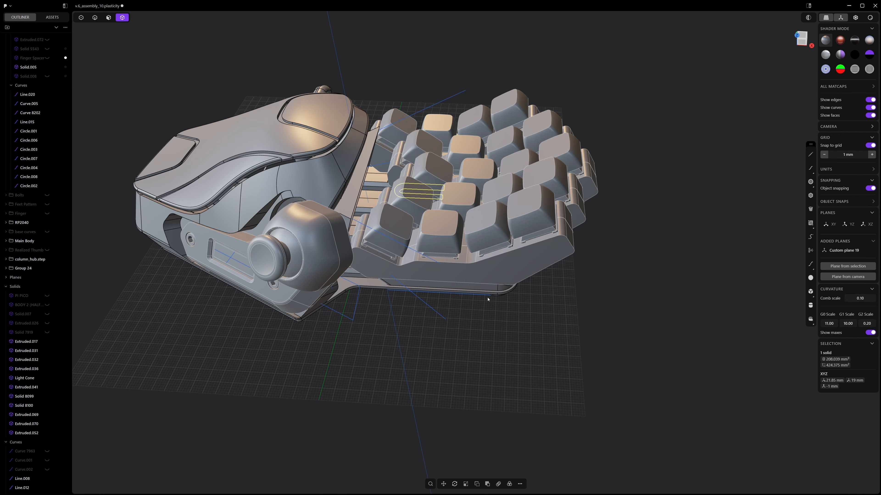
key("Escape")
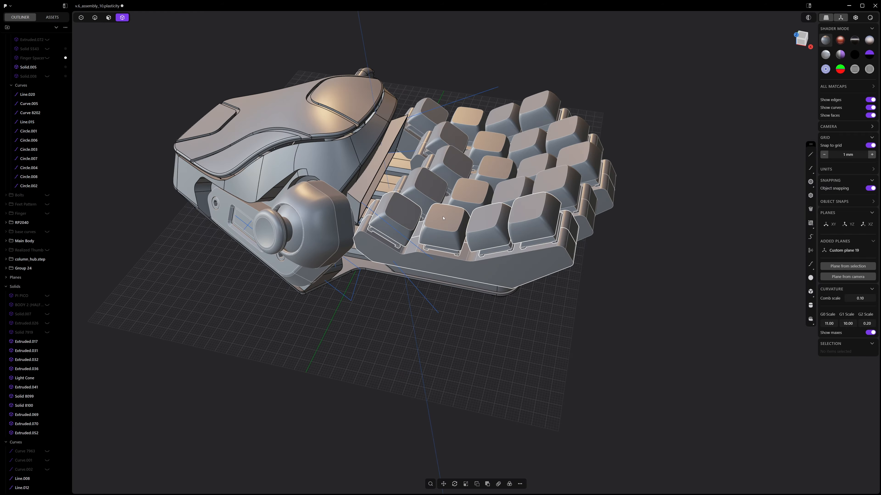
Shift the finger key column nearest the thumb module along X toward the palm rest.
scroll(422, 217, "up", 5)
middle_click_drag(421, 217, 440, 257, "shift")
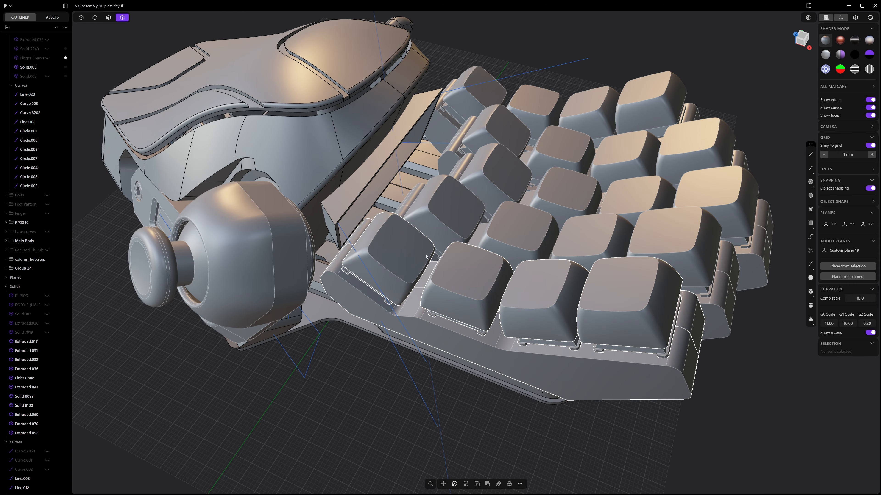
key("g")
left_click_drag(294, 265, 259, 251)
middle_click_drag(314, 241, 277, 250)
left_click_drag(329, 177, 348, 211)
middle_click_drag(326, 220, 375, 207)
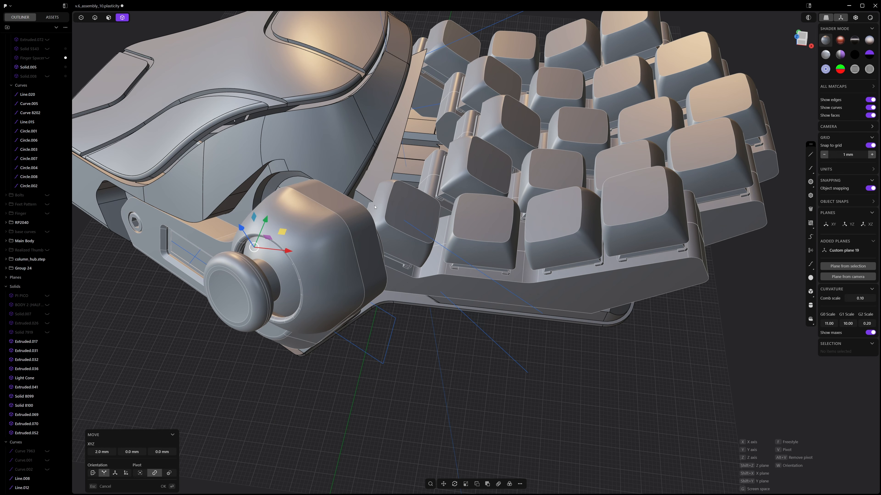
key("KP_1")
left_click(808, 18)
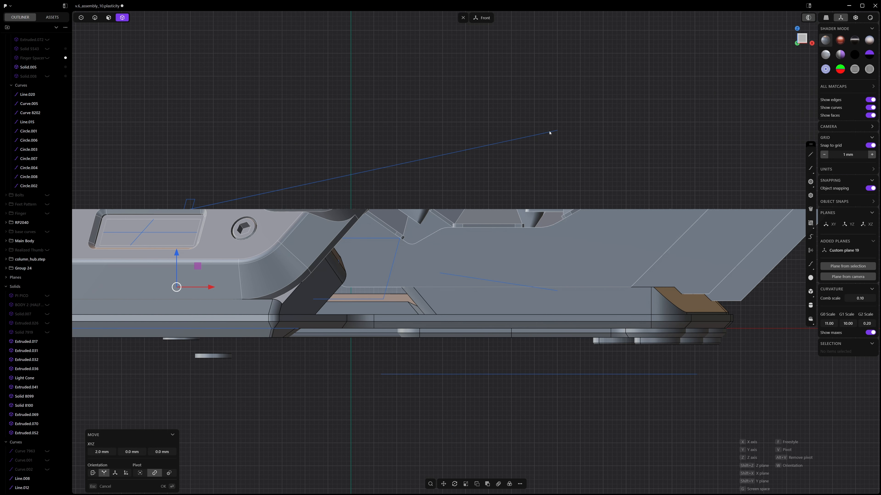
key("Return")
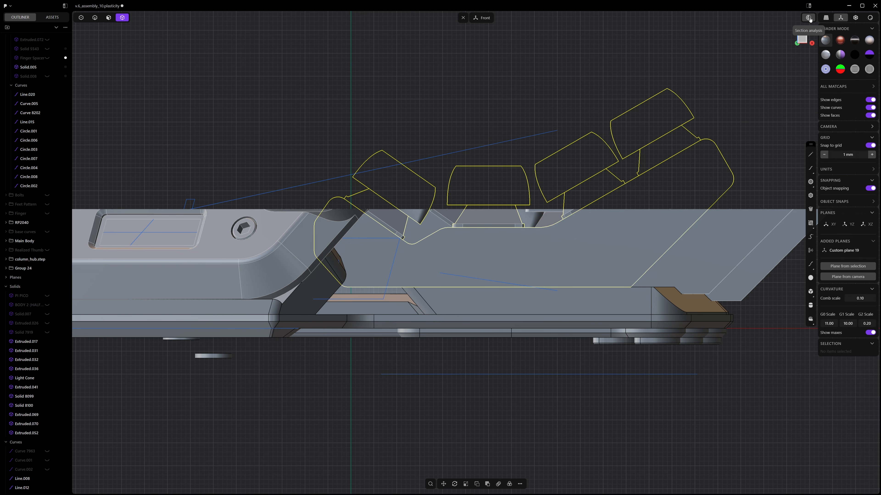
Inspect the shifted key column and base plate in a section analysis at a distance of 31 mm.
left_click(810, 19)
middle_click_drag(455, 173, 417, 169)
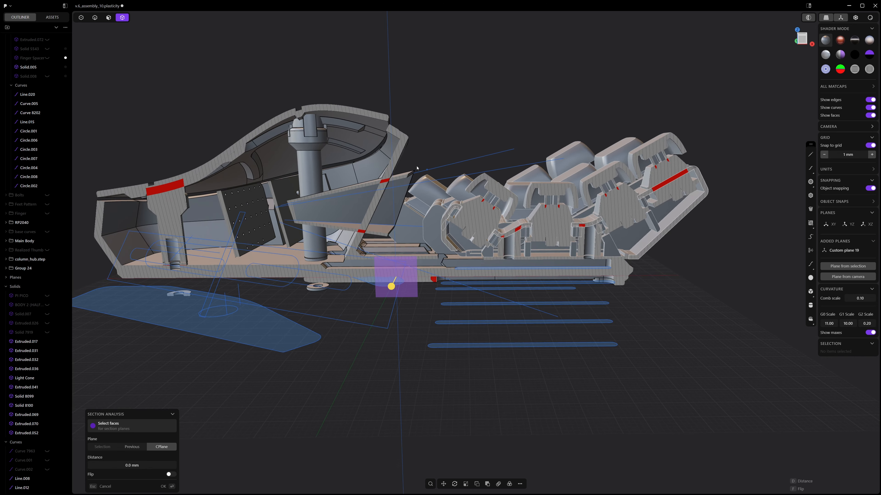
scroll(417, 169, "up", 3)
mouse_move(385, 309)
left_mouse_down()
mouse_move(352, 383)
mouse_move(384, 365)
left_mouse_up()
middle_click_drag(376, 280, 330, 235)
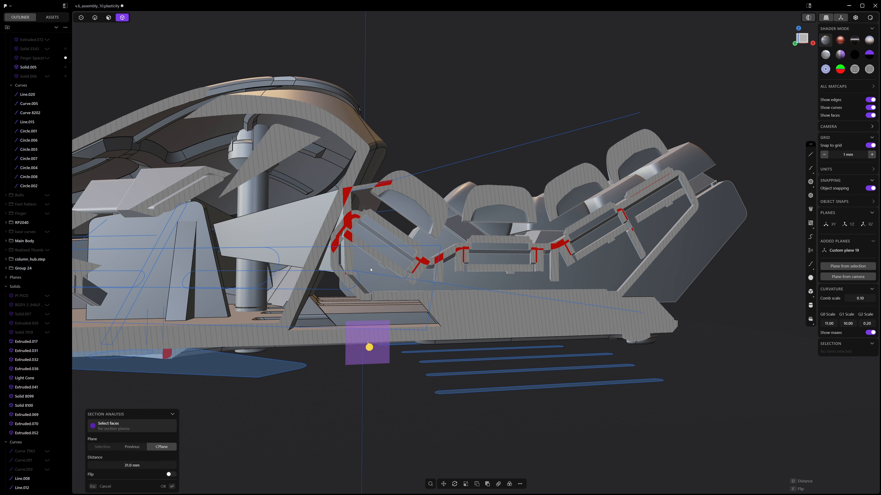
middle_click_drag(446, 245, 461, 184)
Compare the shifted key column with its base plate slot in X-ray display from the bottom, then turn X-ray off.
left_click(855, 21)
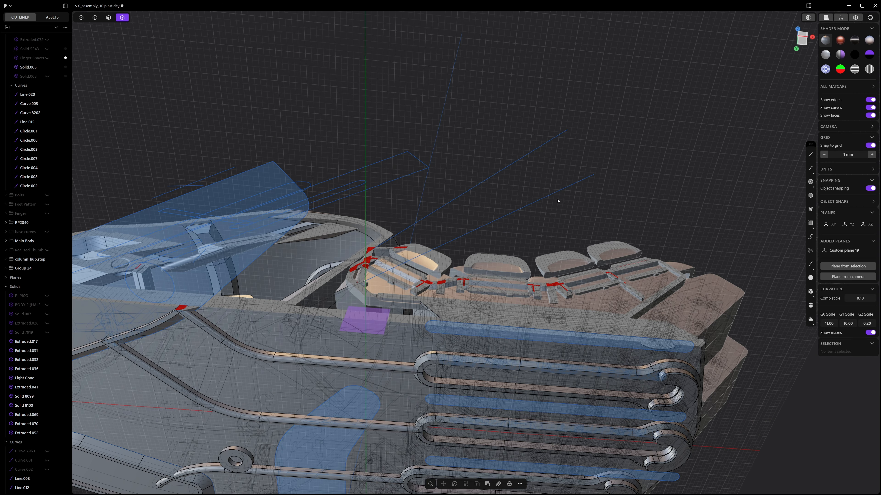
middle_click_drag(486, 212, 461, 298, "alt")
scroll(432, 221, "up", 5)
key("Escape")
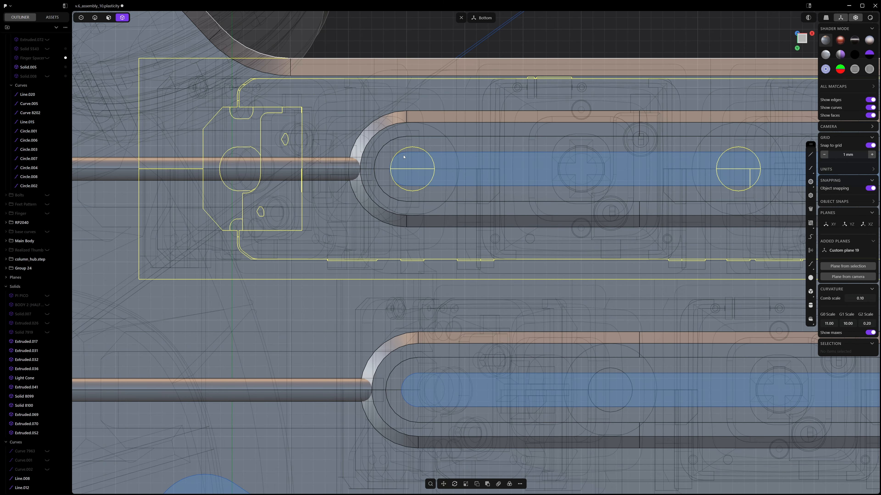
scroll(404, 157, "down", 5)
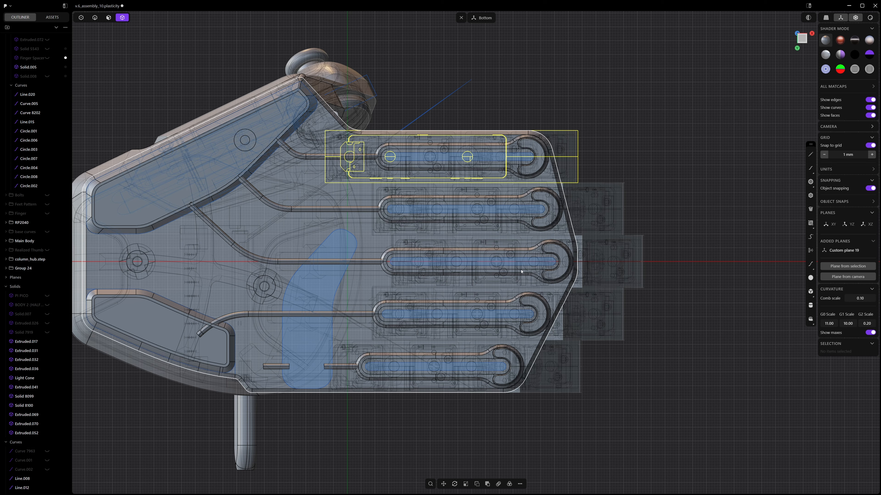
left_click(858, 19)
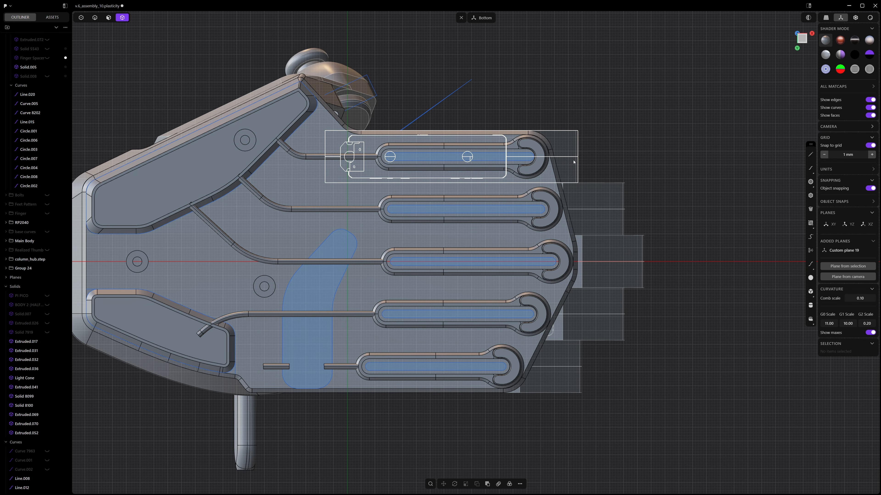
Undo the key column's move and try shifting the column 9 mm outward along X.
key("ctrl+z")
left_click(664, 151)
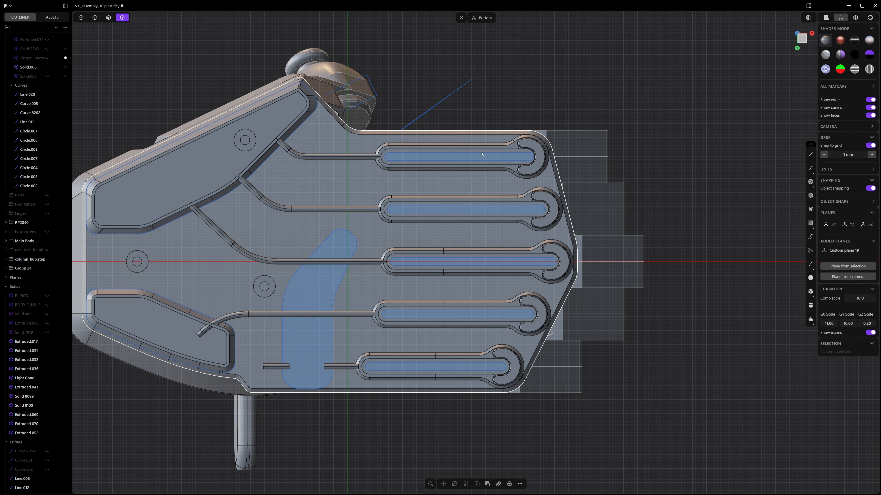
left_click_drag(307, 156, 332, 157)
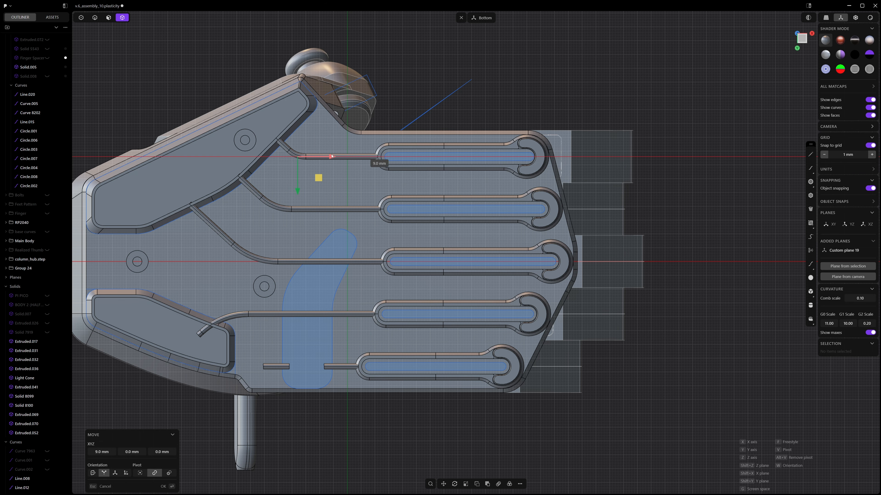
key("Escape")
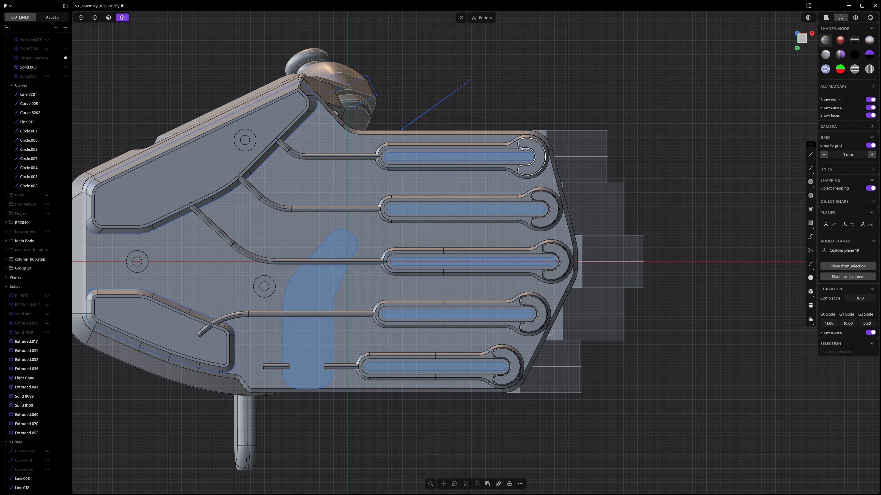
left_click(576, 146)
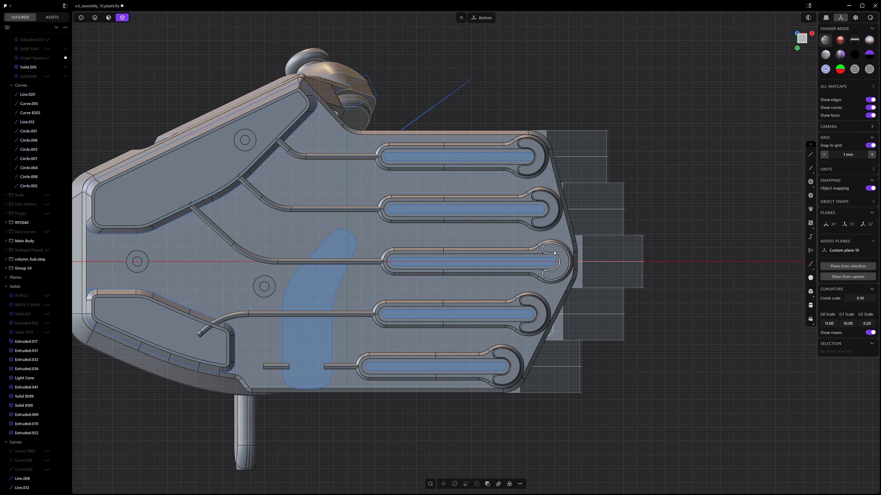
left_click(540, 197)
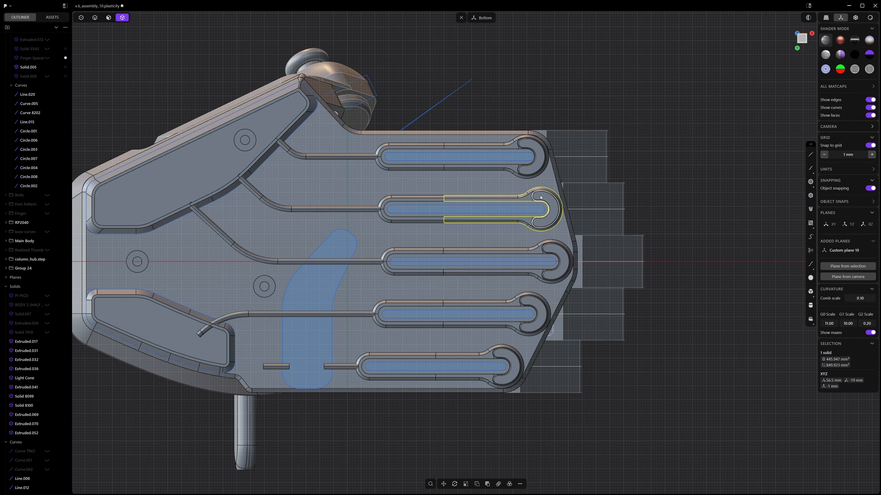
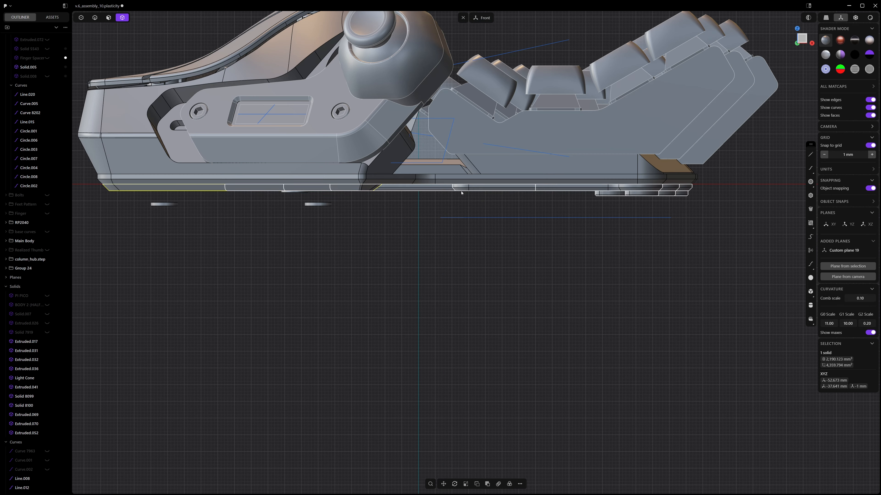
middle_click_drag(460, 202, 489, 208, "shift")
key("l")
left_click(731, 203)
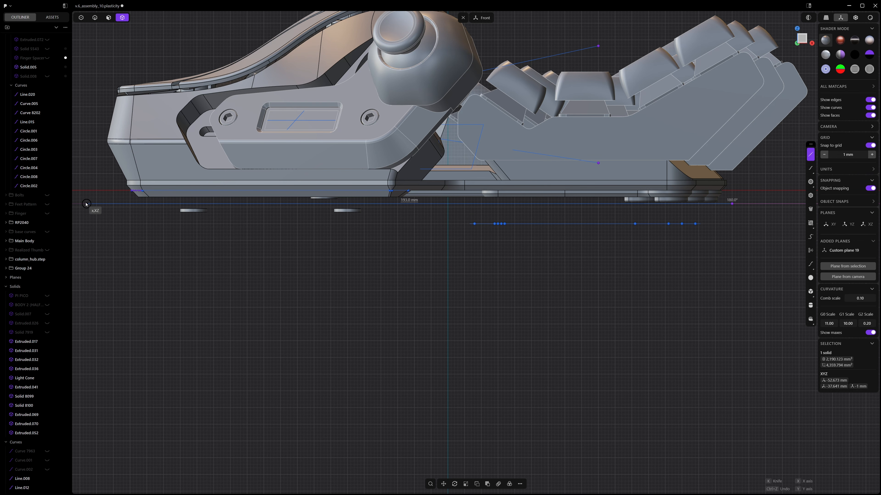
key("Escape")
Examine the curved pad outline that crosses the cable grooves between the finger slots and rear pads in the bottom view.
key("ctrl+KP_7")
middle_click_drag(494, 151, 443, 243, "shift")
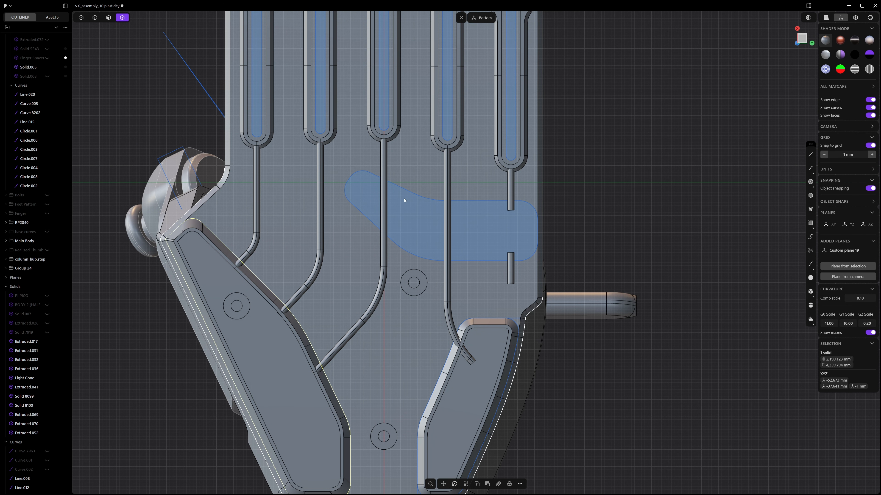
middle_click_drag(394, 277, 420, 225, "shift")
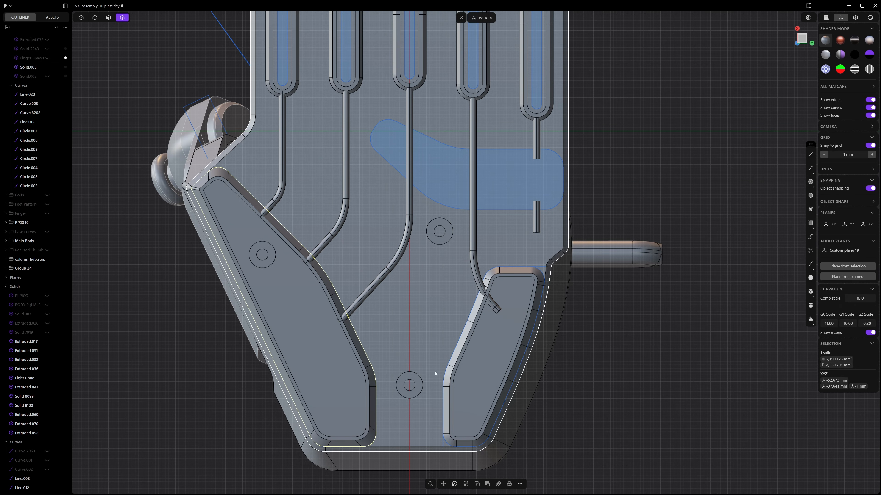
middle_click_drag(523, 158, 543, 190, "shift")
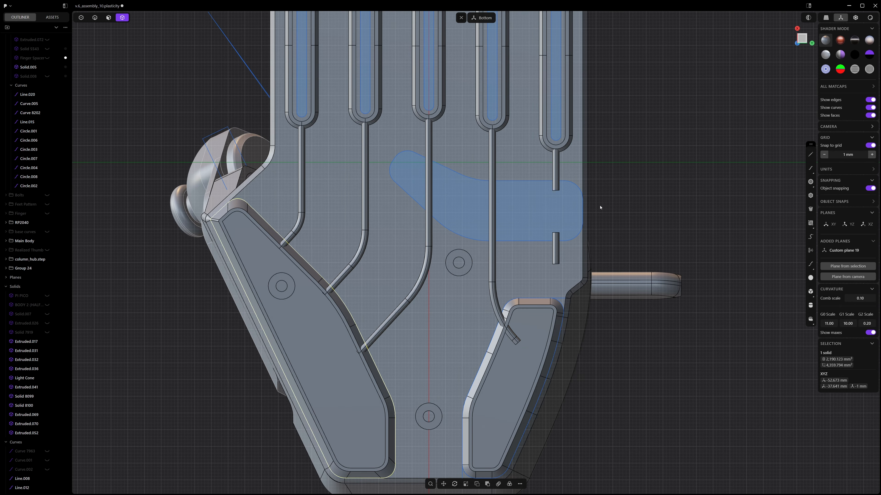
key("2")
left_click(524, 183)
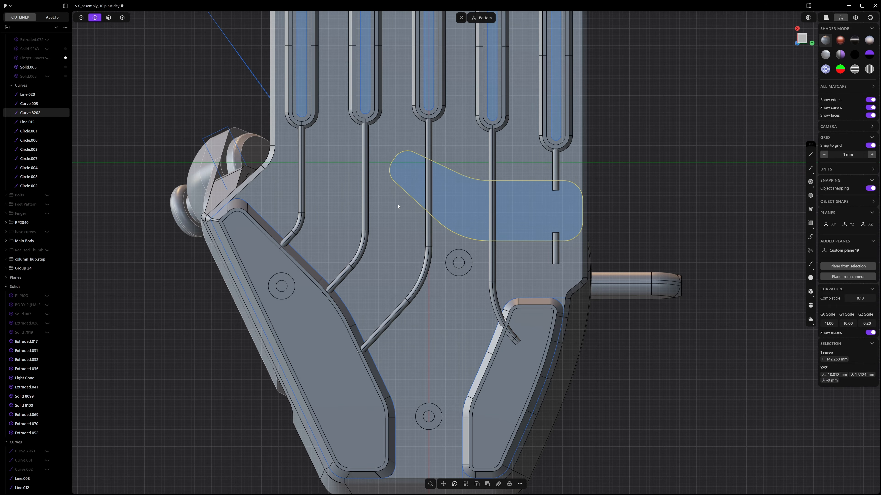
scroll(481, 206, "down", 3)
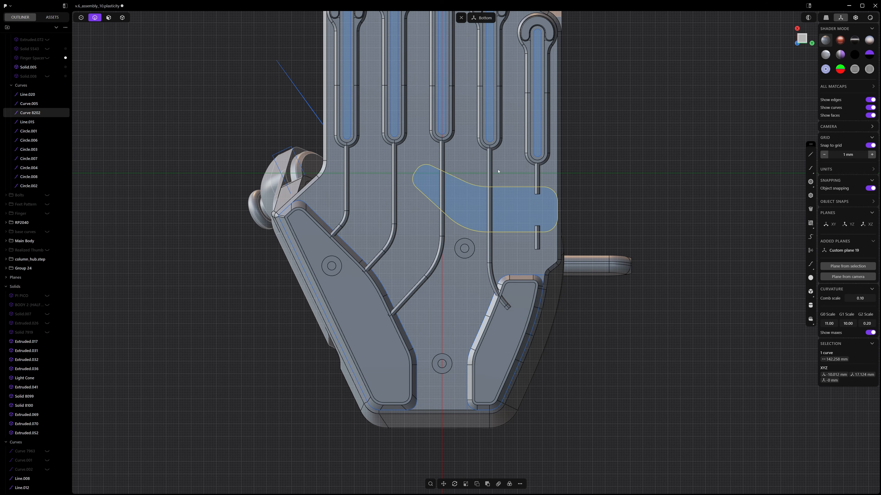
Extrude the curved pad region crossing the cable grooves 2 mm as a solid on the base plate's underside.
key("3")
left_click(510, 210)
key("e")
middle_click_drag(481, 193, 489, 134)
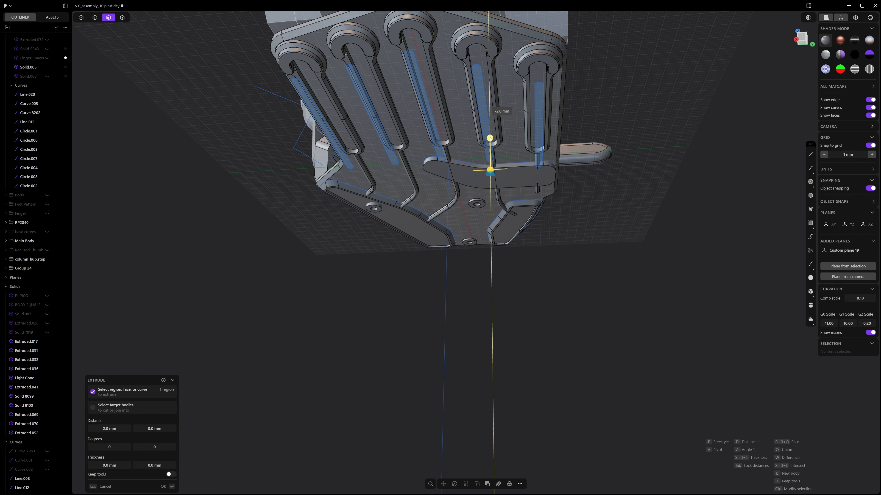
key("ctrl+KP_1")
scroll(477, 151, "up", 6)
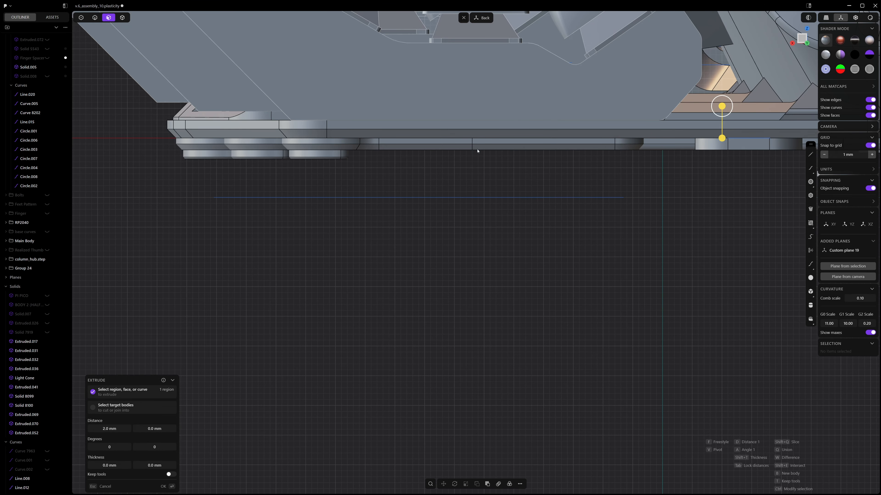
middle_click_drag(478, 151, 471, 165)
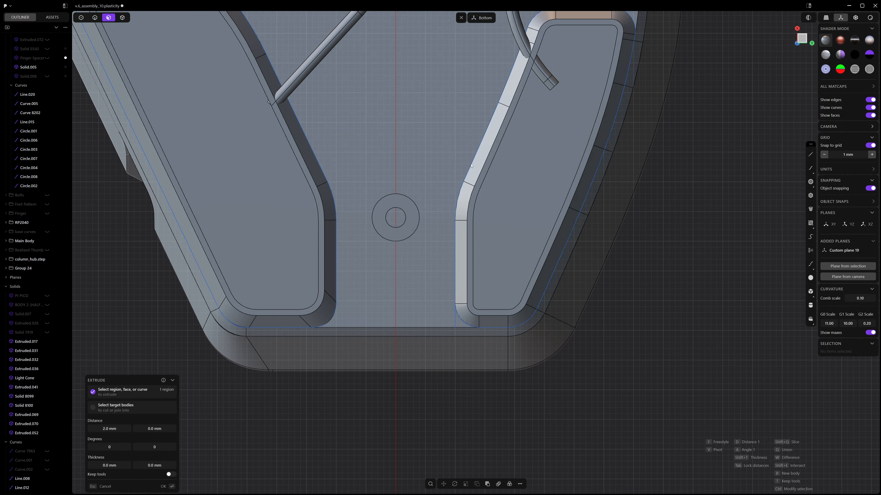
scroll(471, 165, "down", 8)
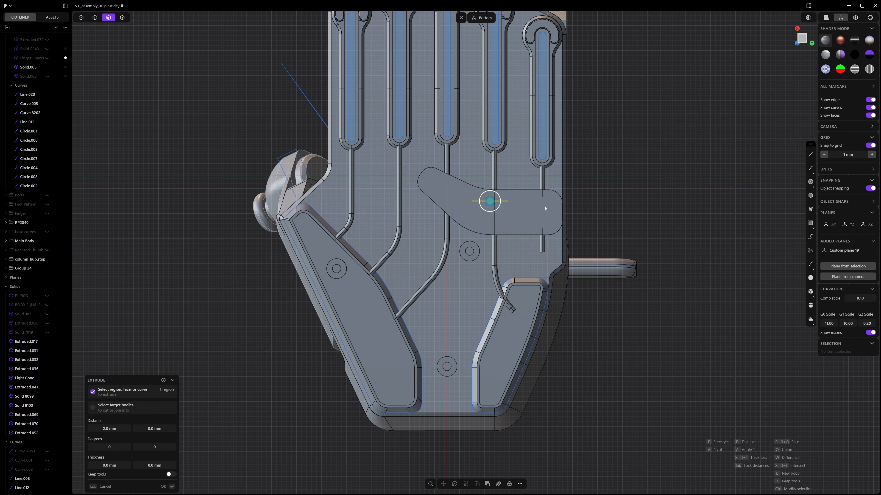
key("Return")
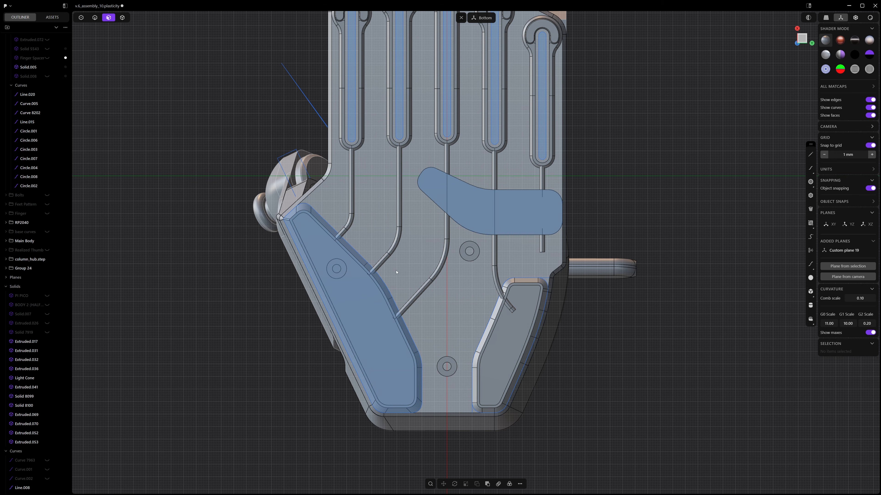
Chamfer the curved pad's outer rim edges by 2 mm including tangent edges, and return to the bottom view with face selection.
key("2")
middle_click_drag(509, 159, 501, 198)
scroll(502, 199, "up", 4)
left_click(510, 176)
key("b")
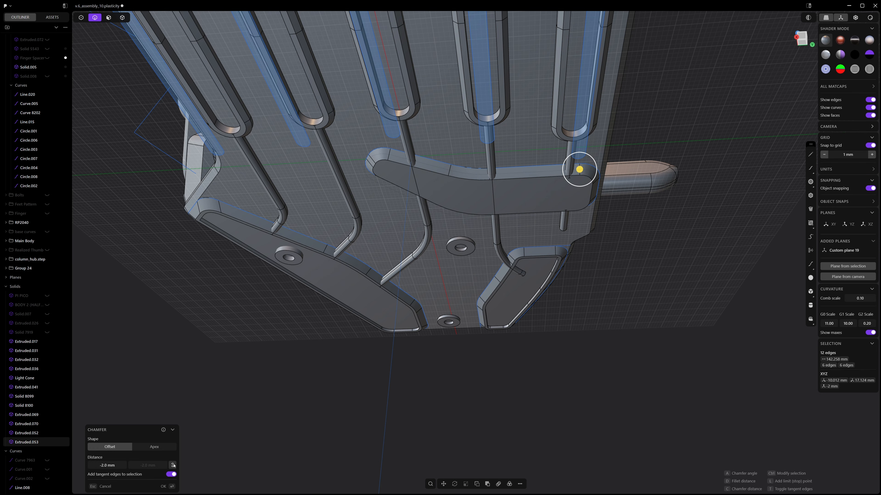
key("Return")
left_click(617, 274)
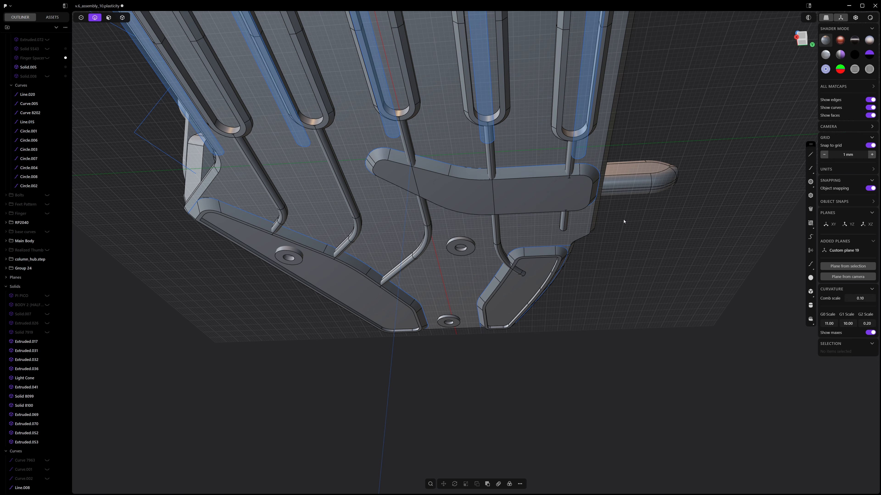
key("ctrl+KP_7")
key("3")
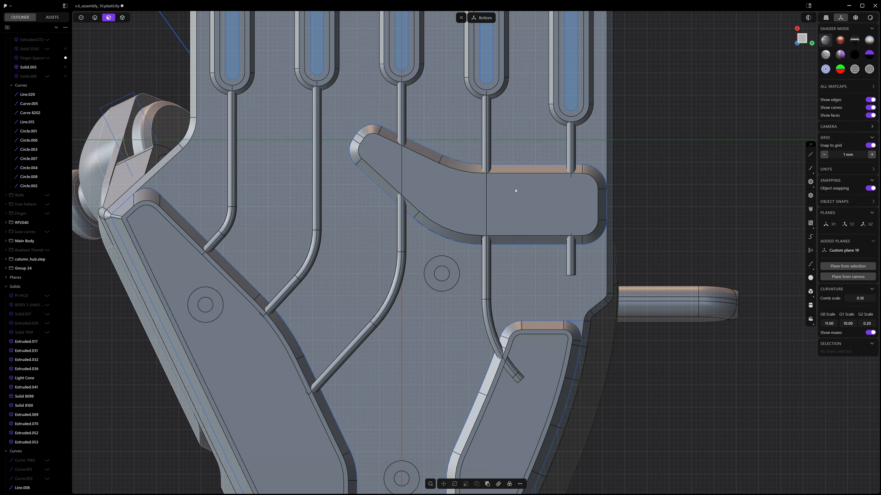
Offset the outline of the curved pad's flat face 1 mm inward to split off an inner region.
left_click(515, 189)
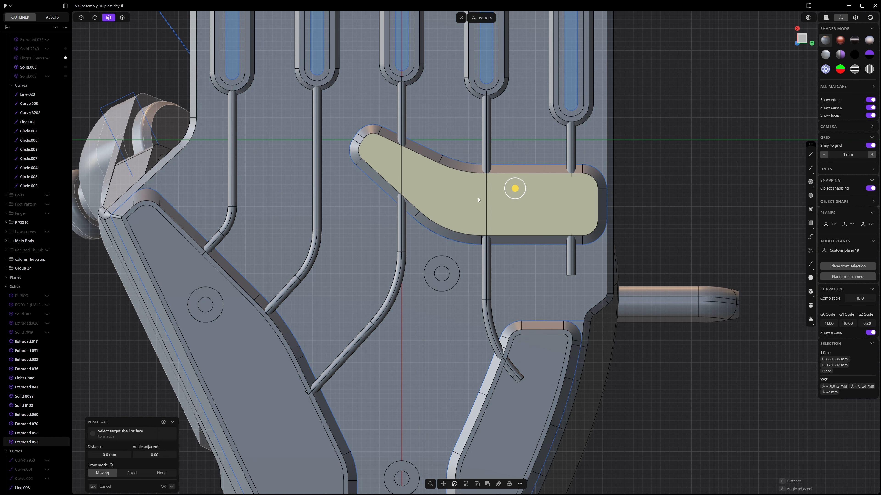
key("o")
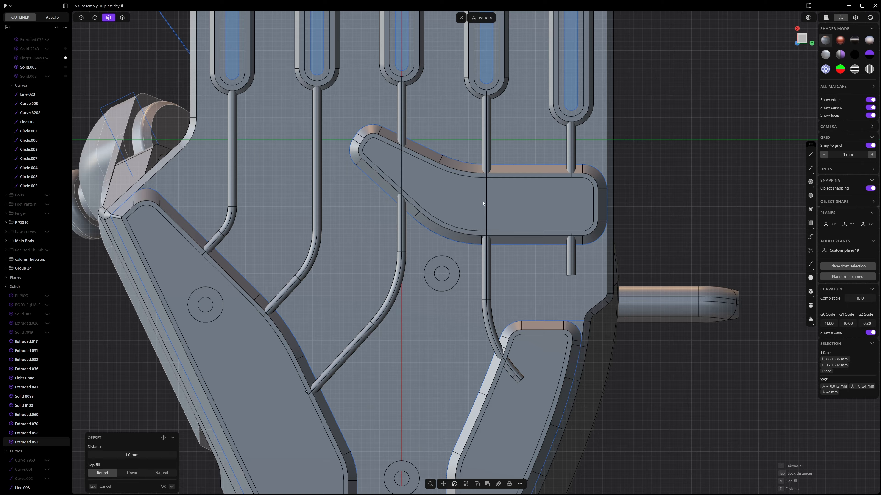
left_click(483, 204)
left_click(626, 192)
Push the inner region of the curved pad's face 1 mm into the pad to form a shallow recess.
left_click(544, 199)
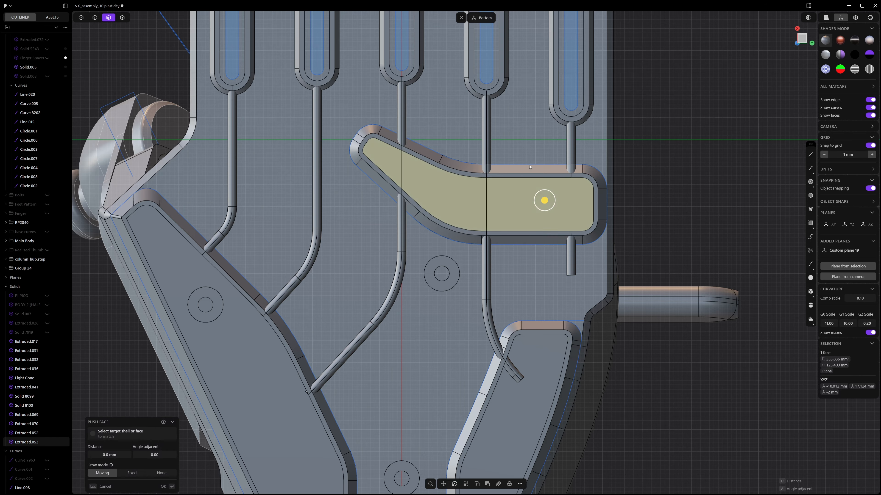
middle_click_drag(544, 199, 530, 227)
left_click(529, 227)
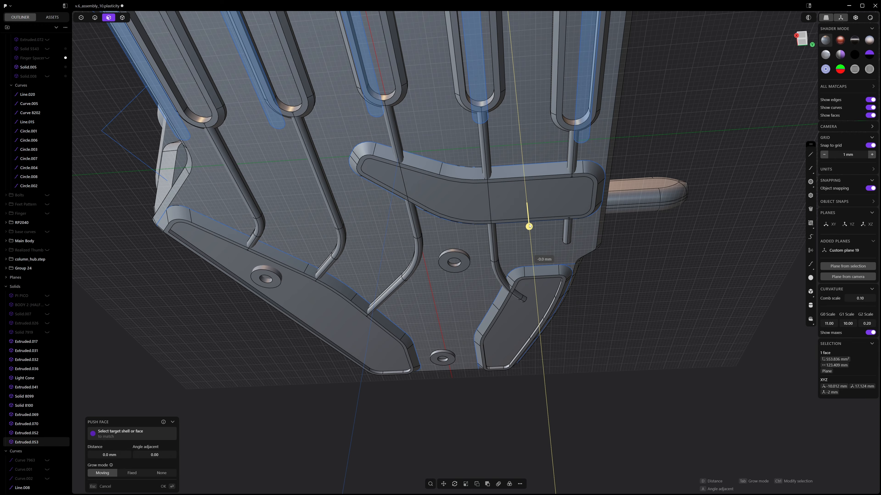
left_click_drag(529, 226, 529, 222)
left_click(659, 248)
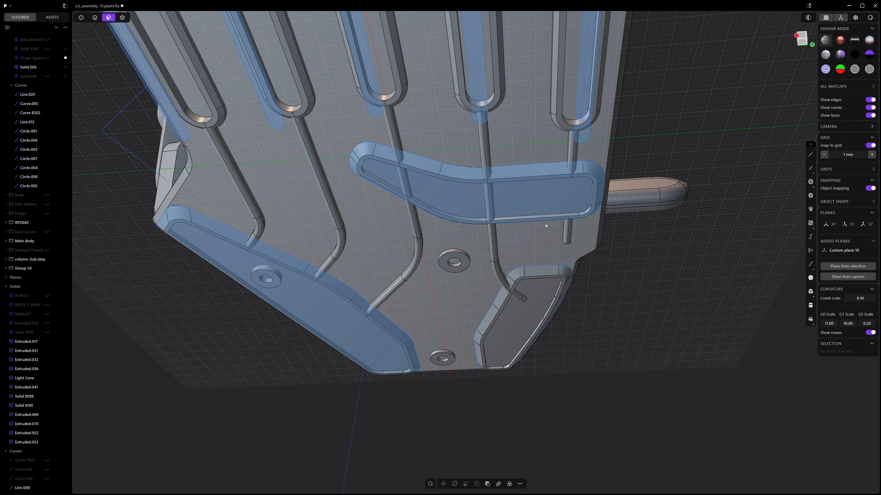
key("4")
mouse_move(516, 204)
middle_mouse_down()
mouse_move(506, 198)
mouse_move(525, 202)
middle_mouse_up()
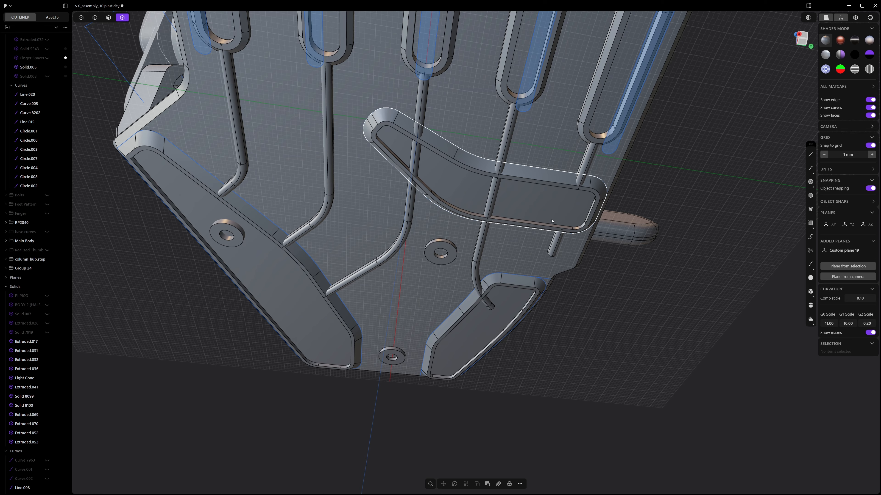
middle_click_drag(520, 216, 499, 185)
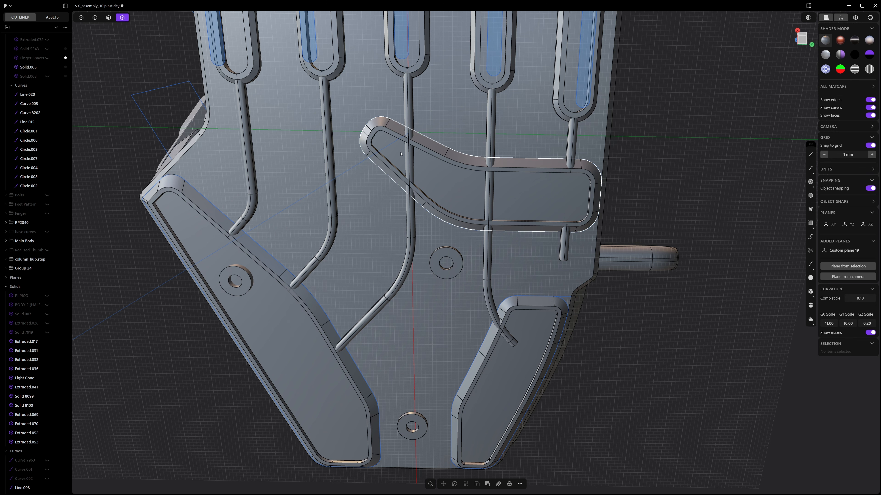
scroll(389, 150, "up", 2)
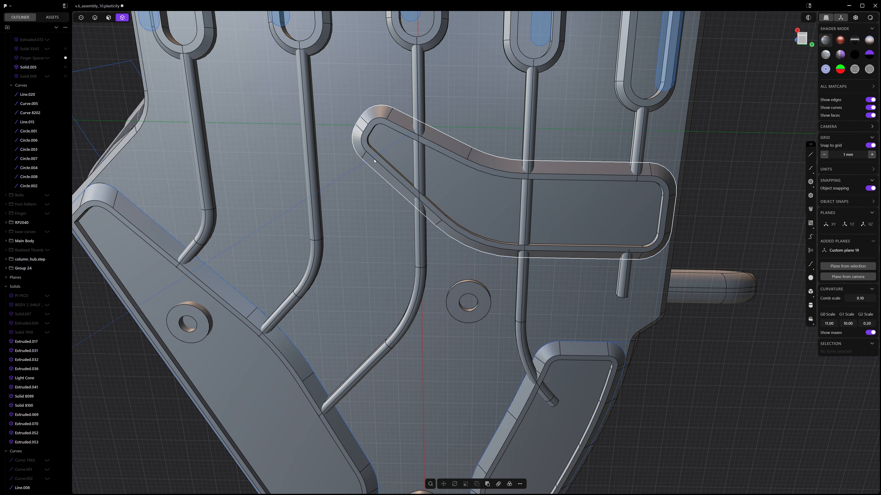
Duplicate the curved pad's recess floor as a separate sheet and move the copy 8 mm in the negative X direction.
key("3")
left_click(456, 177)
middle_click_drag(456, 179, 457, 196)
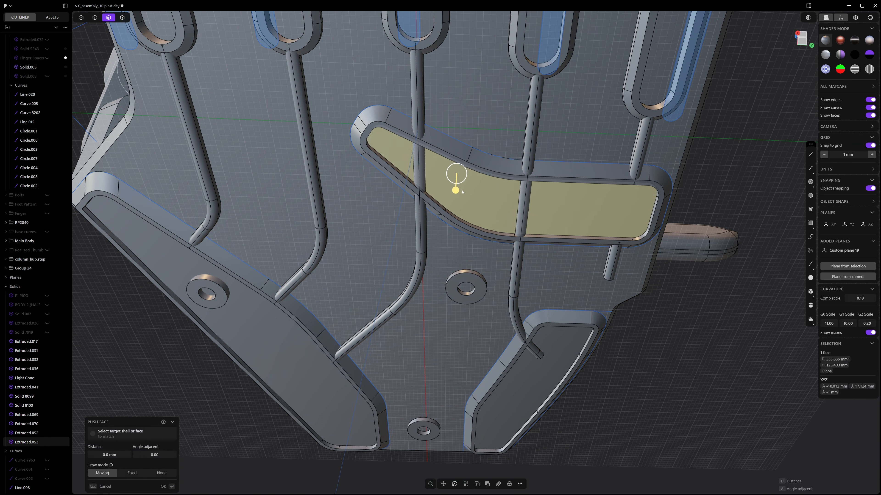
key("Escape")
key("shift+d")
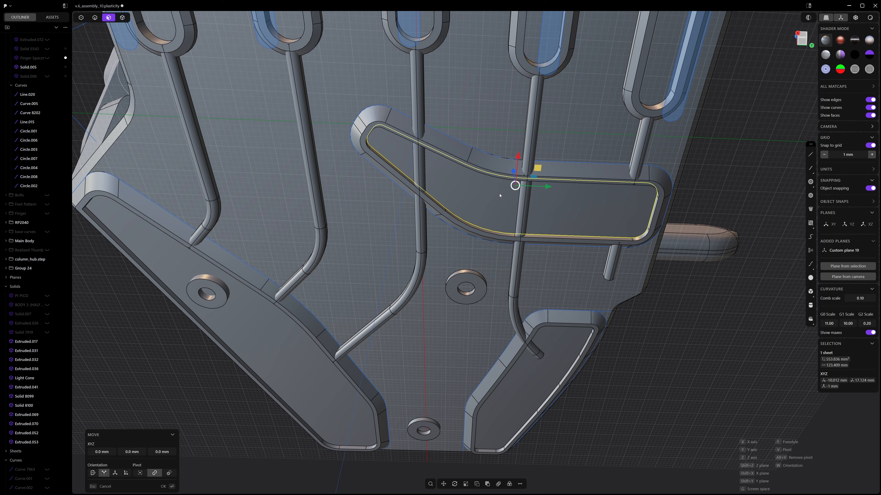
key("Escape")
middle_click_drag(500, 196, 499, 182)
key("g")
left_click_drag(516, 168, 513, 204)
right_click(659, 330)
left_click(658, 330)
key("e")
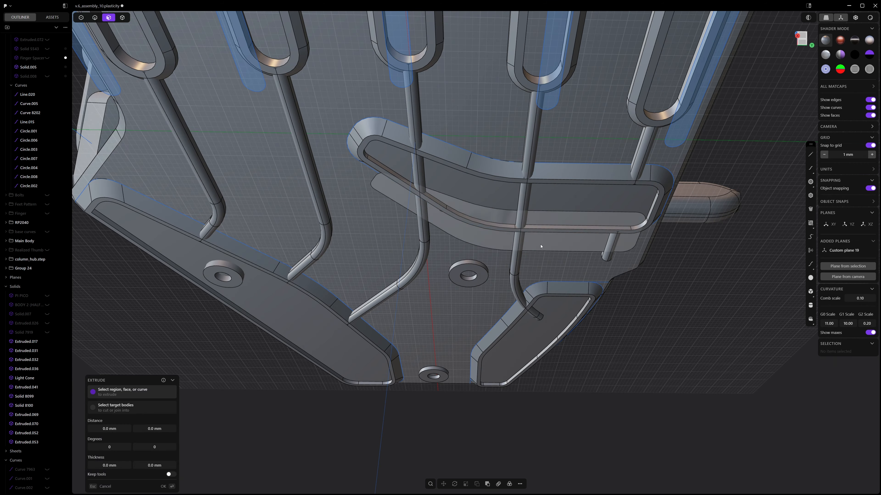
left_click(541, 246)
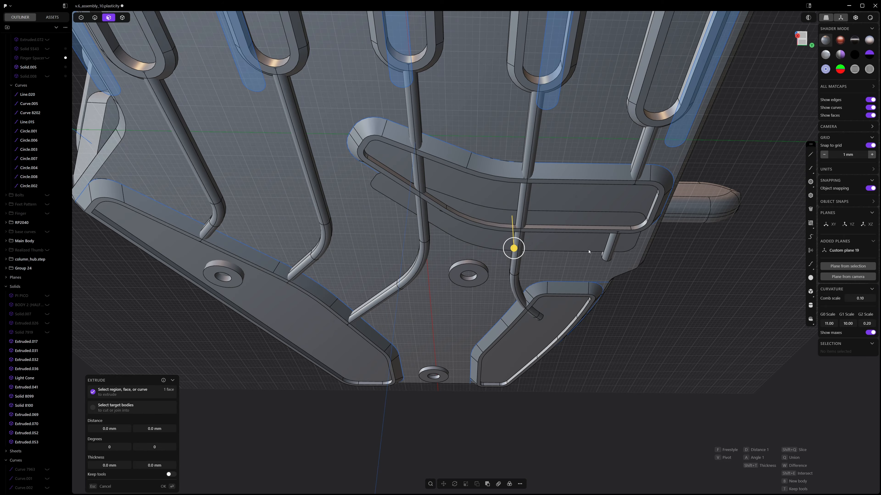
key("Escape")
Thicken the duplicated recess-floor sheet by 2 mm into a solid insert.
left_click(555, 244)
type("fthi")
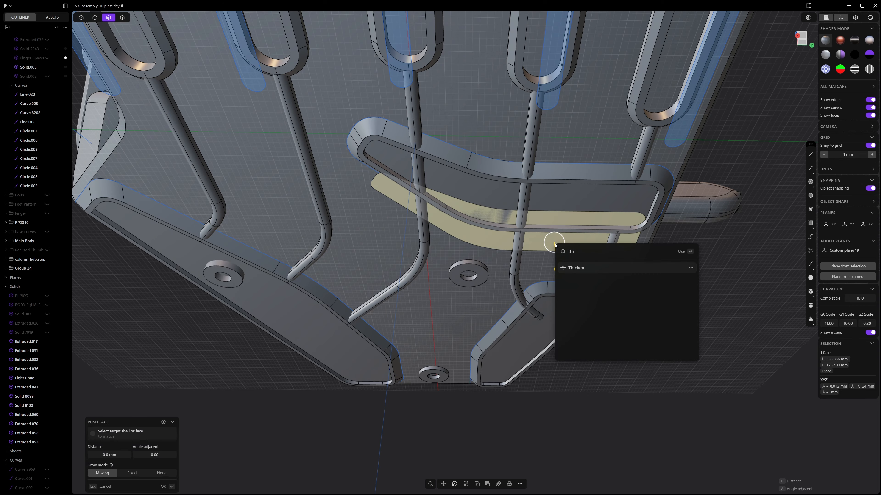
key("Return")
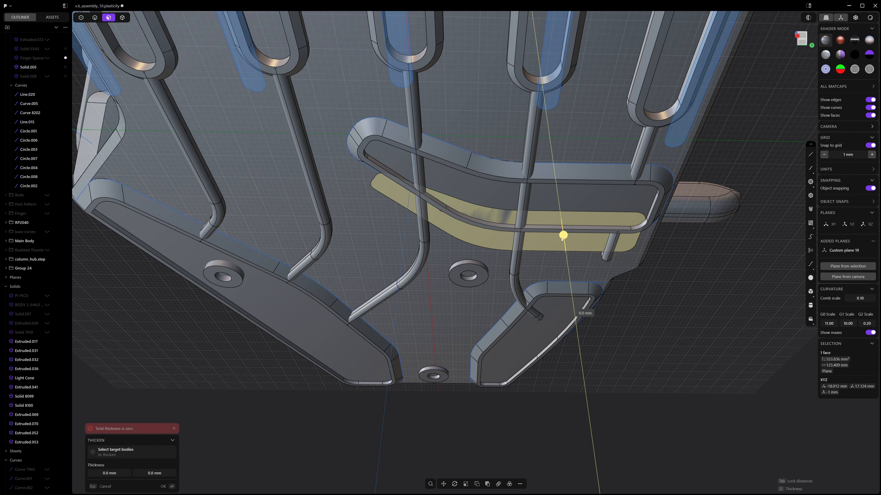
left_click_drag(561, 238, 566, 239)
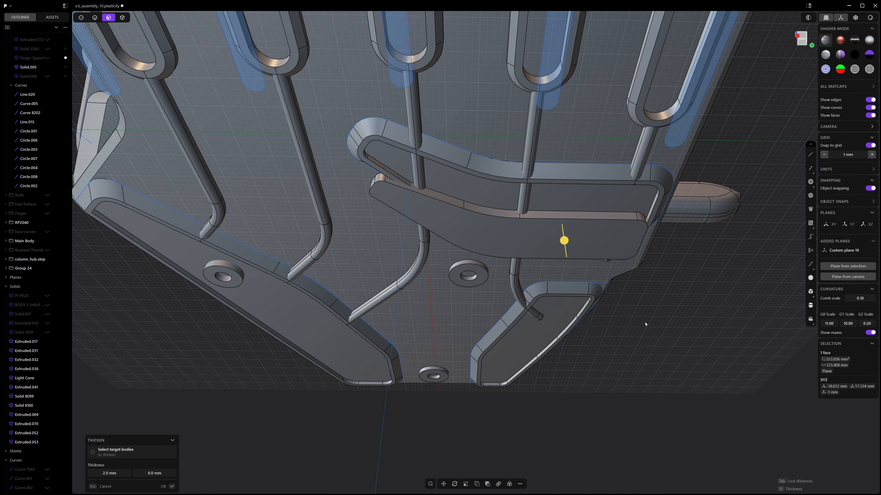
key("Return")
Move the thickened insert 8 mm along X so it sits inside the curved pad's recess.
key("2")
key("3")
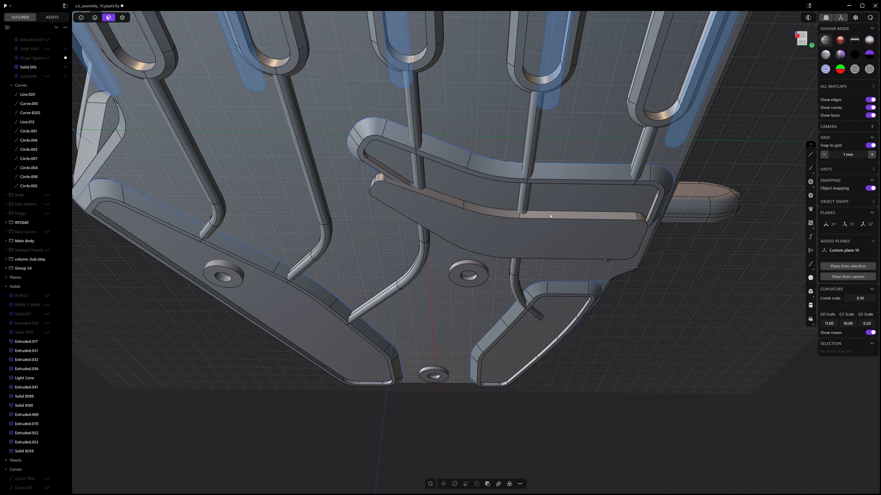
left_click(572, 217)
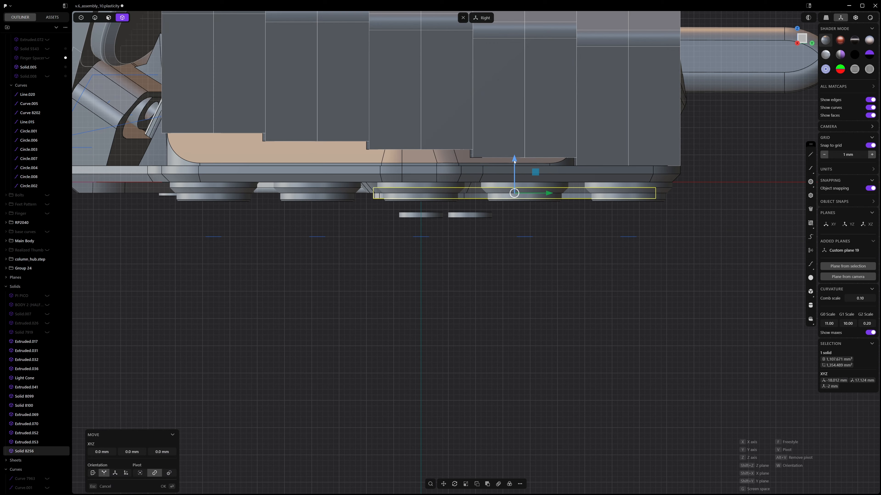
left_click_drag(515, 163, 515, 161)
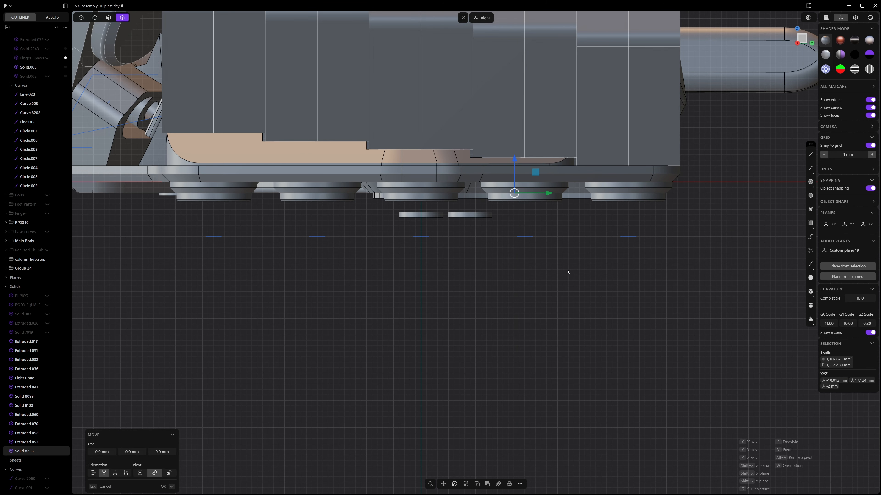
key("Escape")
middle_click_drag(520, 264, 558, 294, "alt")
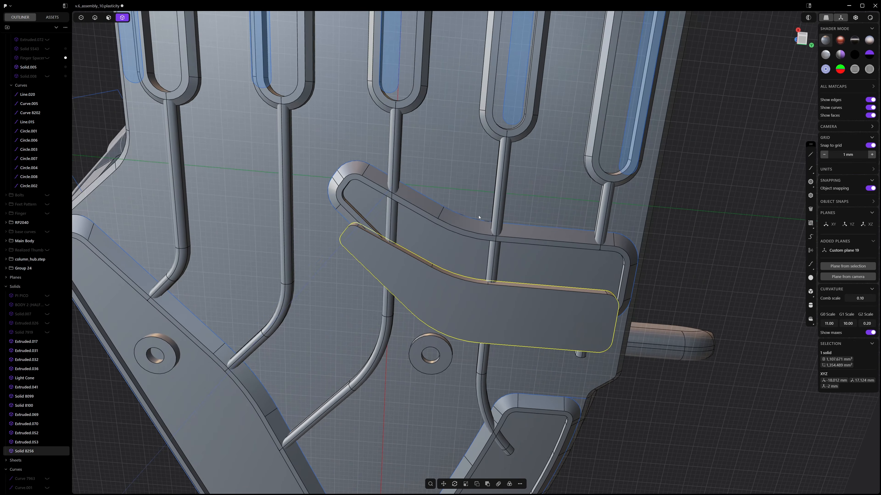
key("g")
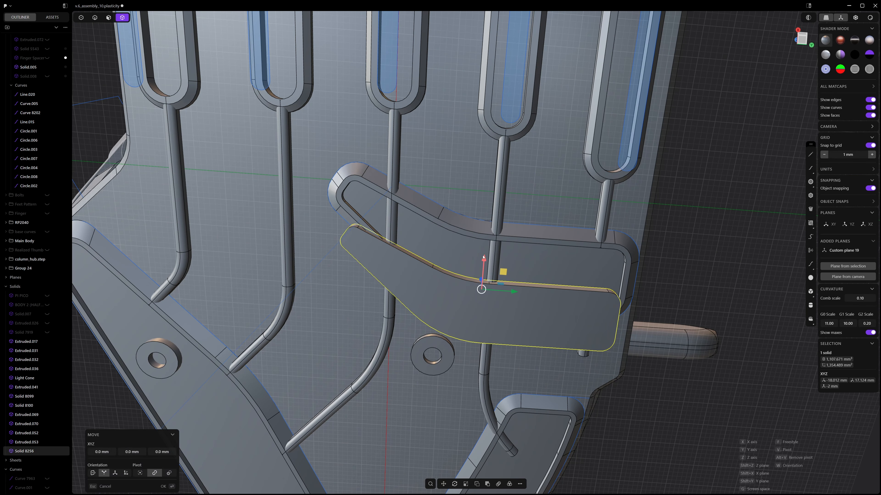
left_click_drag(483, 260, 485, 214)
key("Return")
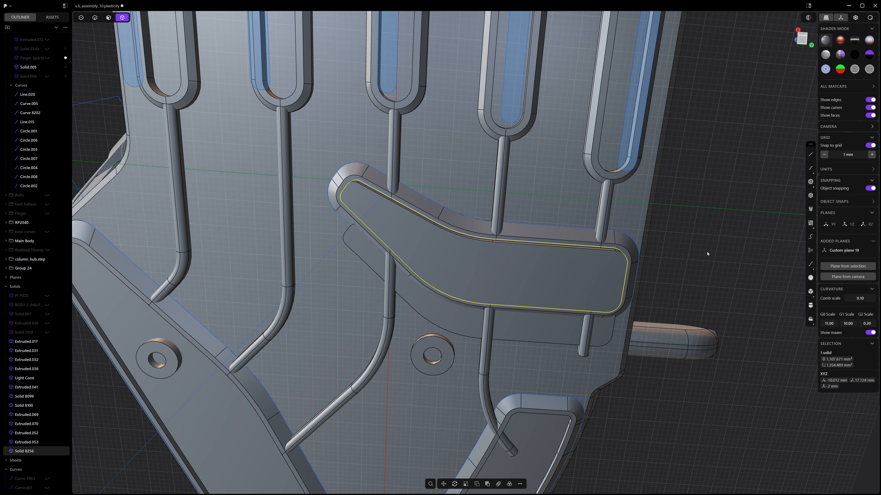
Delete the leftover duplicated sheet lying beside the curved pad on the base plate's underside.
key("2")
left_click(611, 343)
key("ctrl+z")
key("Escape")
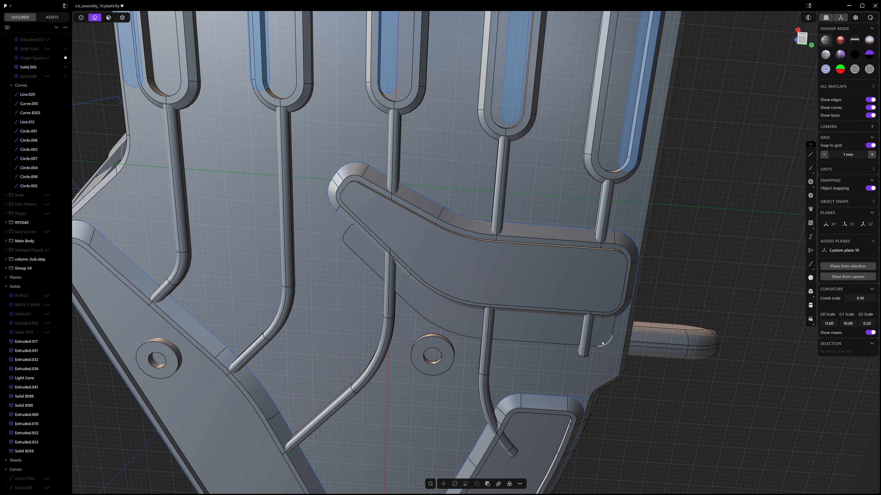
key("3")
left_click(595, 339)
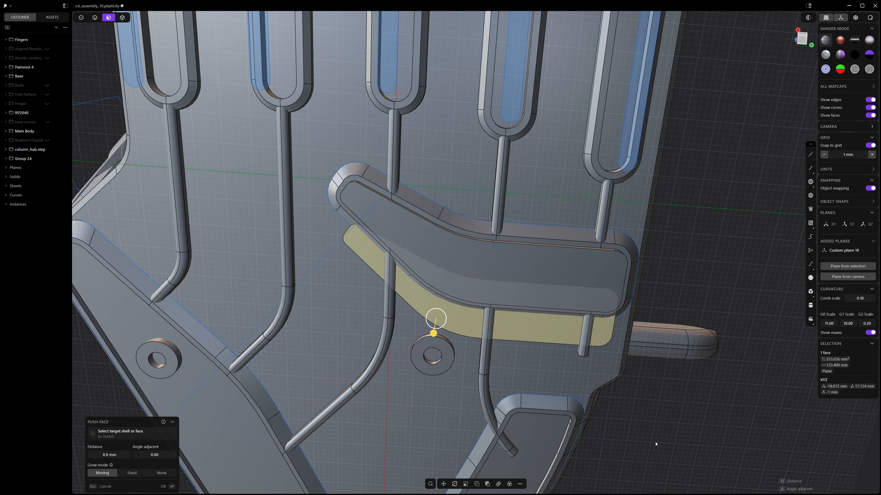
left_click(656, 444)
left_click(536, 323)
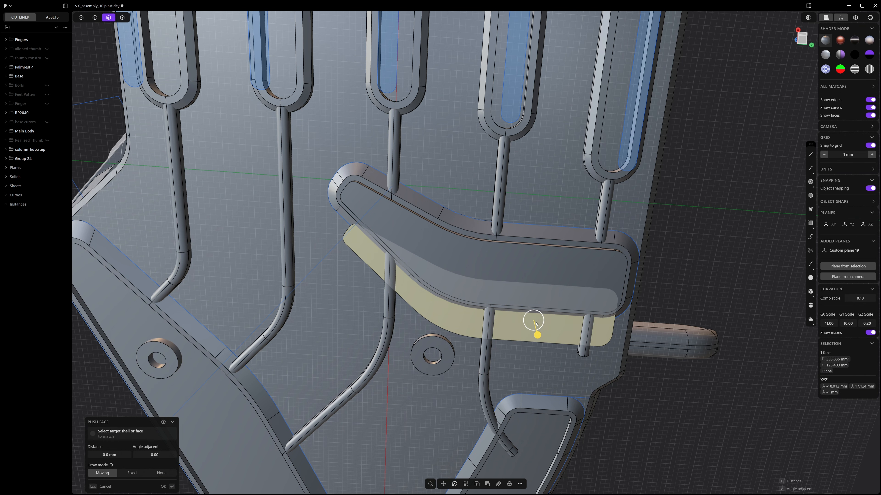
key("x")
middle_click_drag(694, 264, 654, 256)
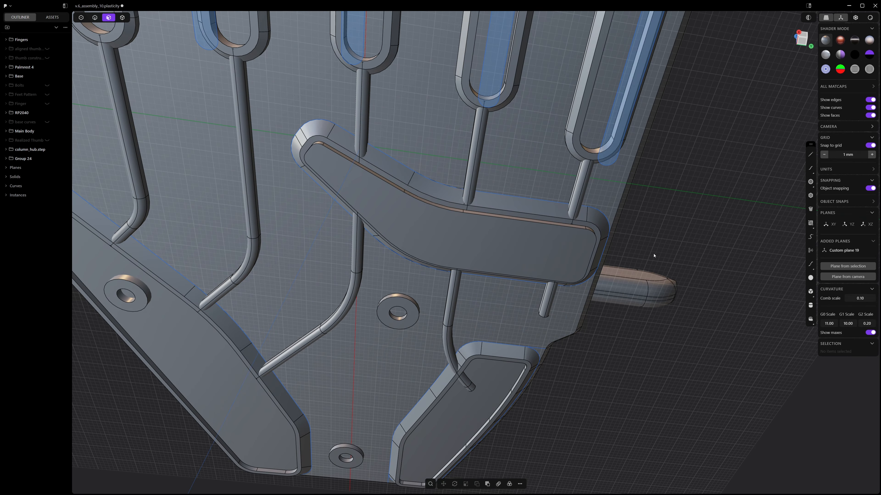
Push all side faces of the insert 0.2 mm inward to leave clearance within the curved pad's recess.
key("4")
left_click(507, 235)
scroll(461, 217, "up", 5)
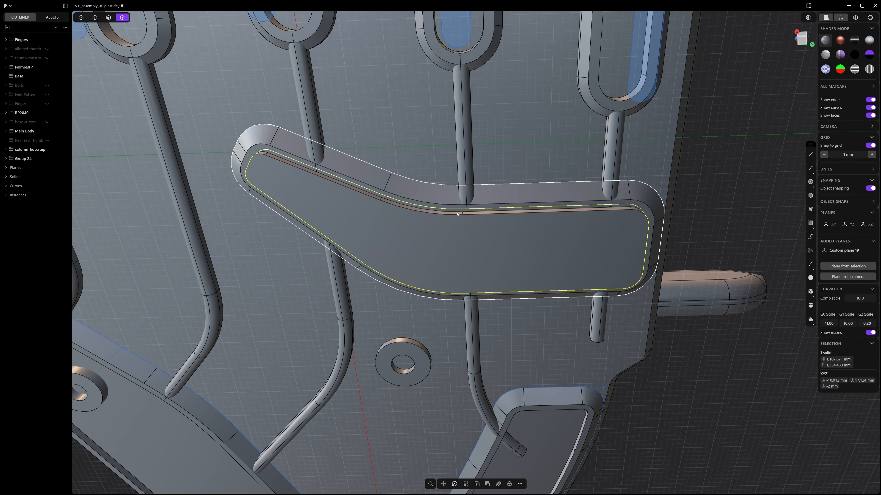
mouse_move(452, 213)
middle_mouse_down()
mouse_move(483, 224)
mouse_move(456, 217)
mouse_move(459, 226)
middle_mouse_up()
key("3")
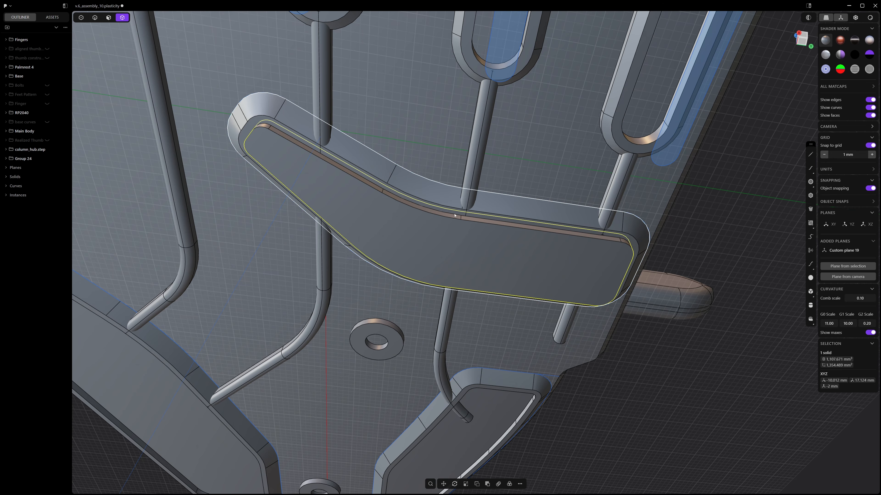
key("o")
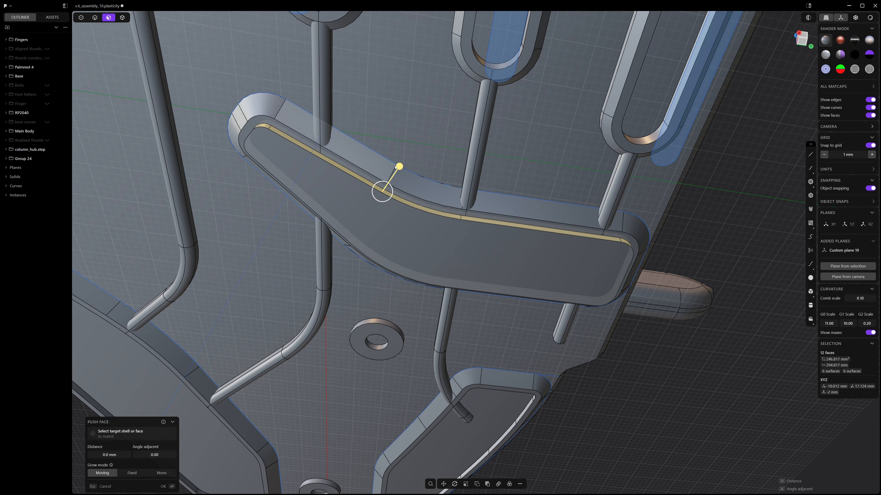
left_click(399, 167)
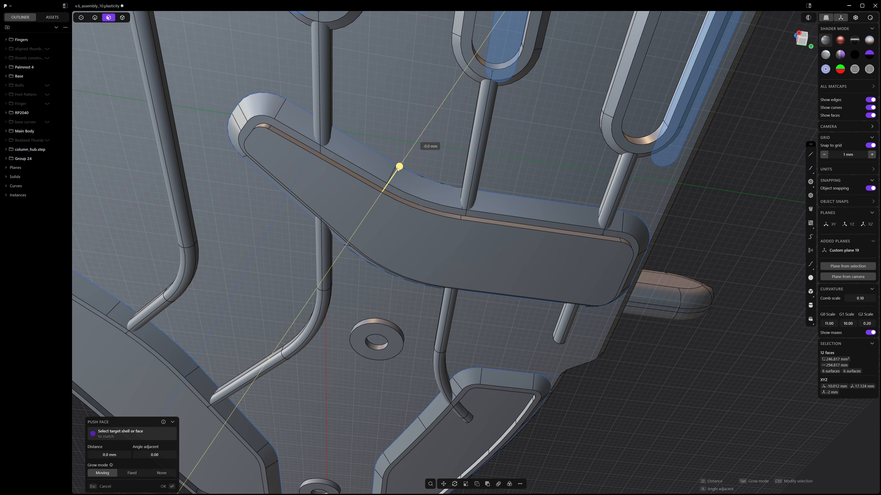
left_click_drag(398, 171, 393, 176)
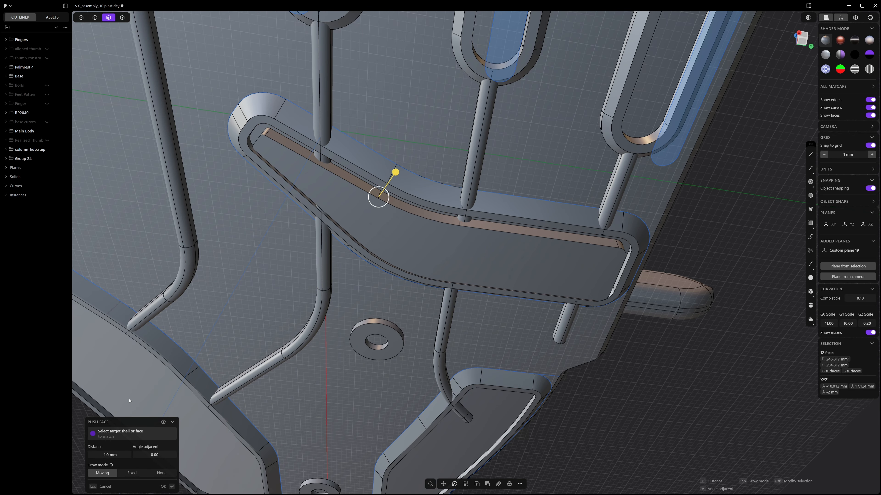
left_click(114, 455)
type("-2")
key("Return")
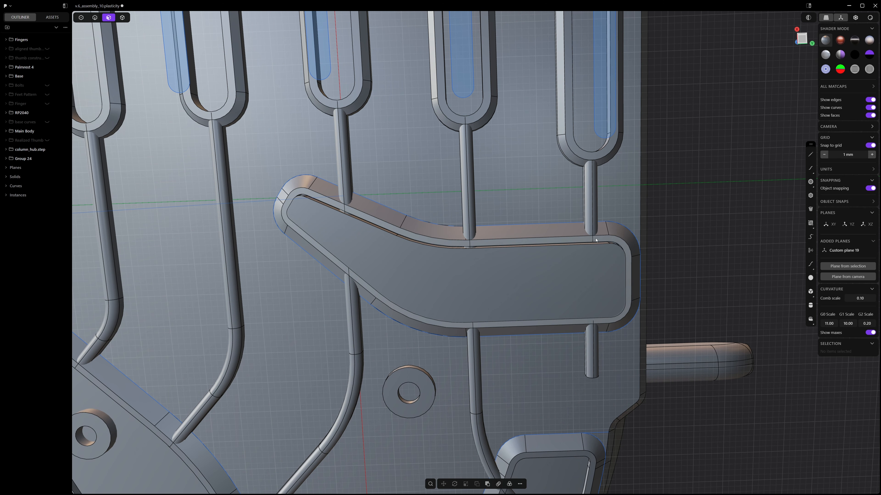
Chamfer the full outer rim edge loop of the insert in the curved pad's recess.
middle_click_drag(636, 293, 569, 262)
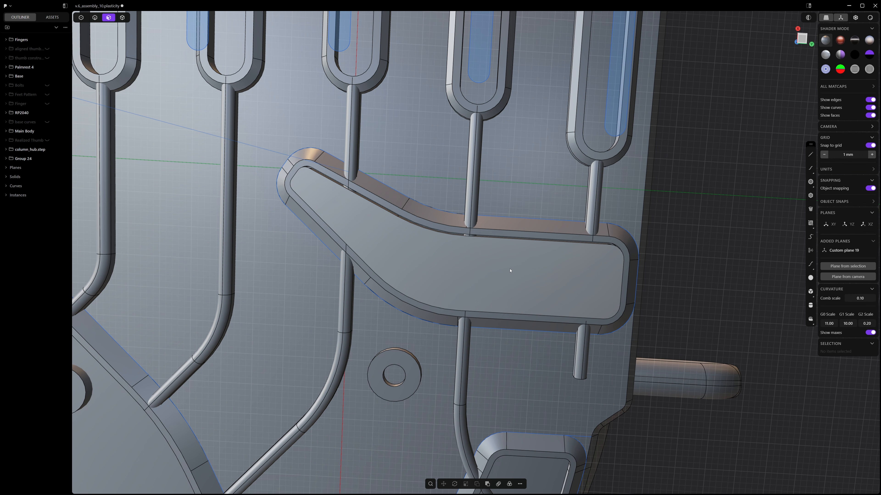
key("2")
middle_click_drag(517, 262, 537, 273)
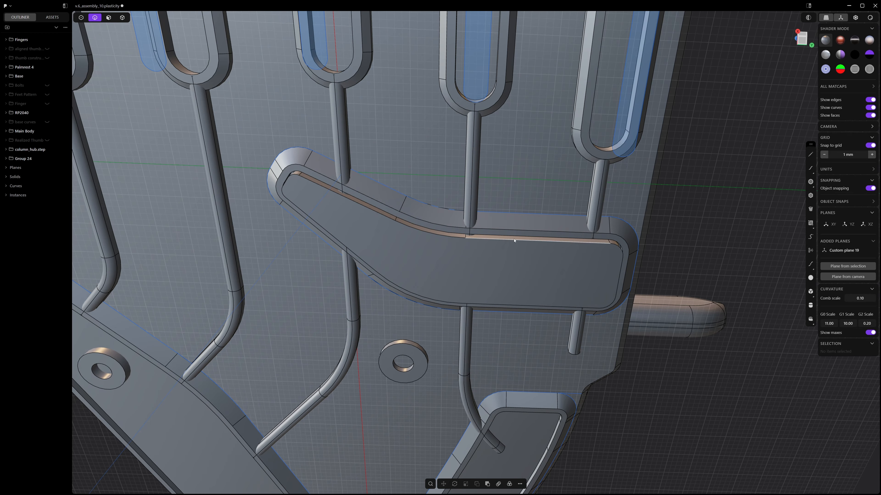
left_click(521, 240)
key("f")
double_click(529, 241)
left_click_drag(611, 244, 609, 247)
right_click(693, 247)
left_click(693, 247)
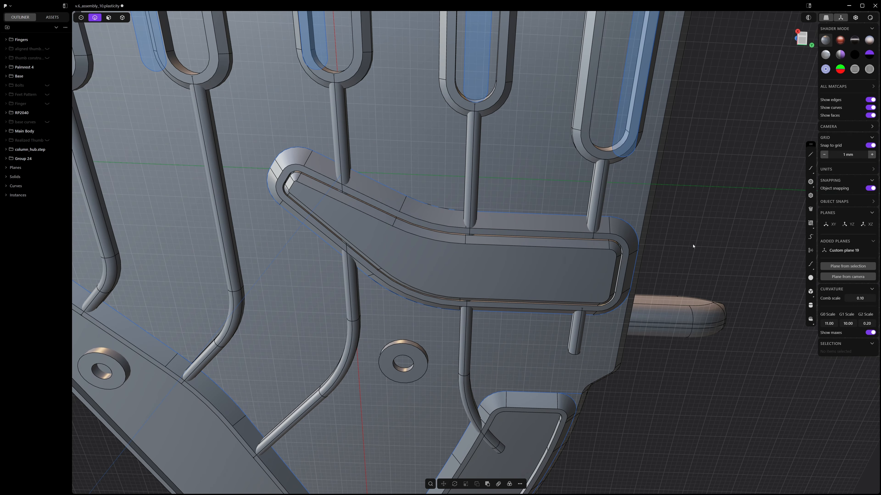
Hide the chamfered insert in the curved pad's recess on the base plate's underside.
middle_click_drag(692, 246, 523, 215)
key("4")
left_click(493, 235)
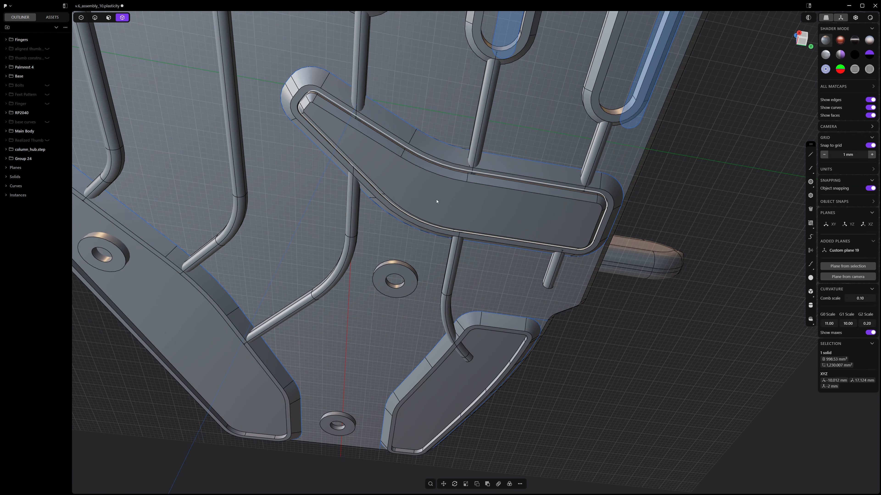
middle_click_drag(437, 201, 360, 131)
scroll(457, 181, "down", 5)
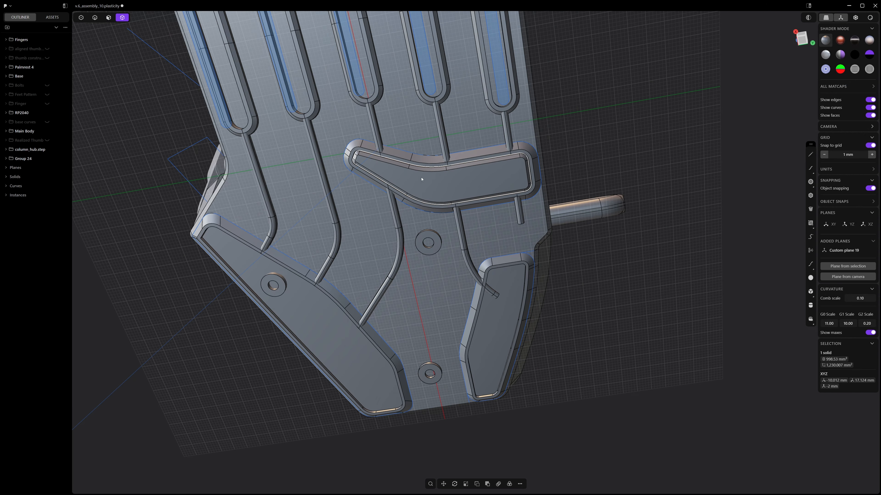
key("h")
left_click(494, 181)
key("h")
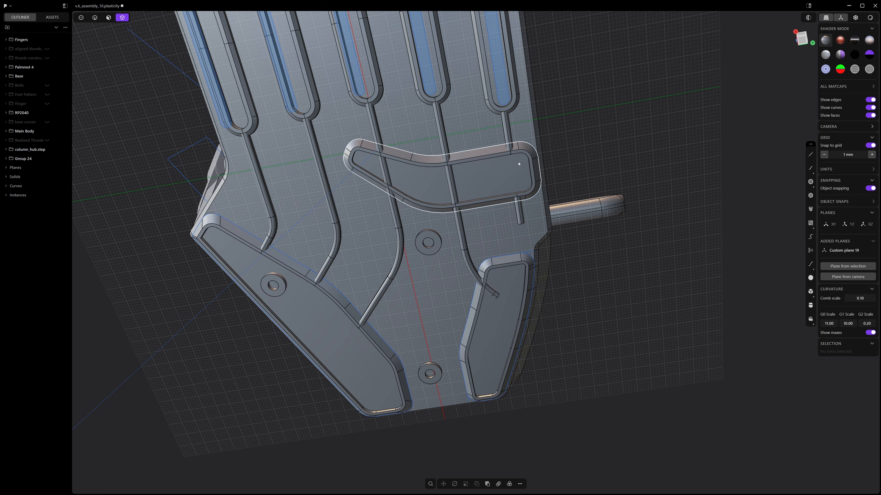
Examine the base plate's underside as a whole and the assembled keyboard from above, the front and the sides.
middle_click_drag(448, 166, 449, 258)
scroll(427, 148, "down", 5)
scroll(458, 227, "up", 3)
left_click(481, 377)
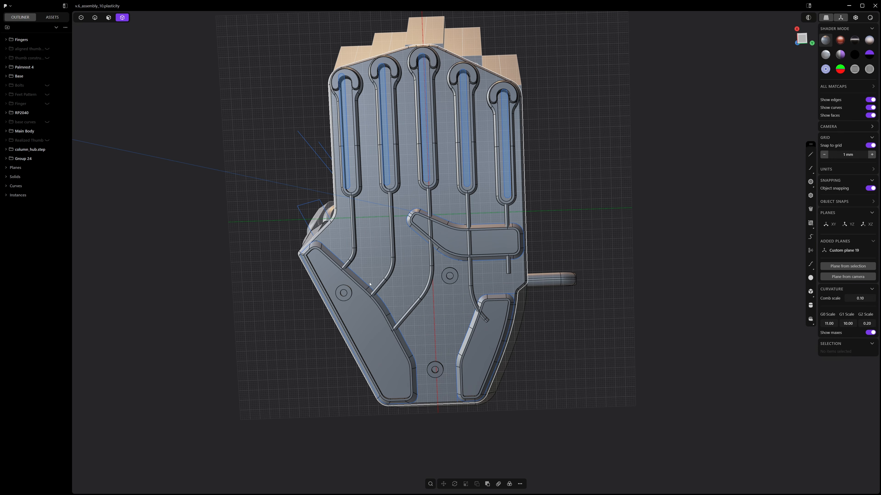
mouse_move(384, 253)
middle_mouse_down()
mouse_move(397, 287)
mouse_move(407, 274)
mouse_move(416, 298)
mouse_move(396, 242)
middle_mouse_up()
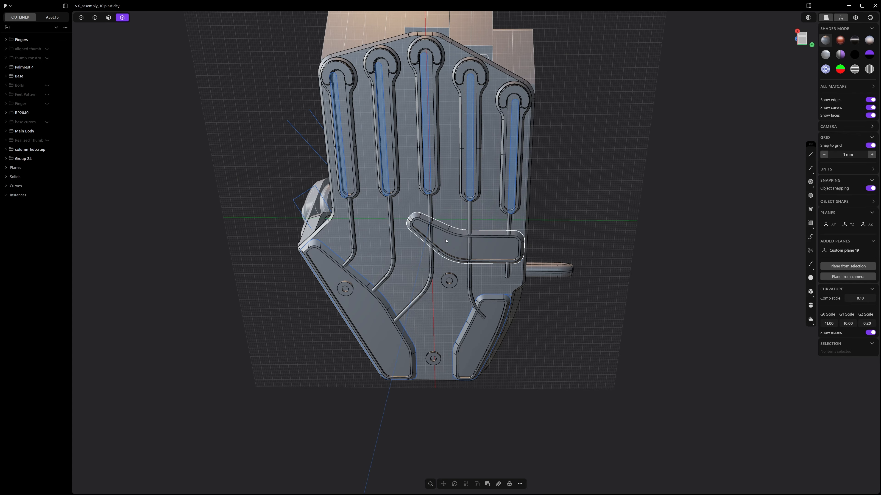
middle_click_drag(445, 240, 386, 208)
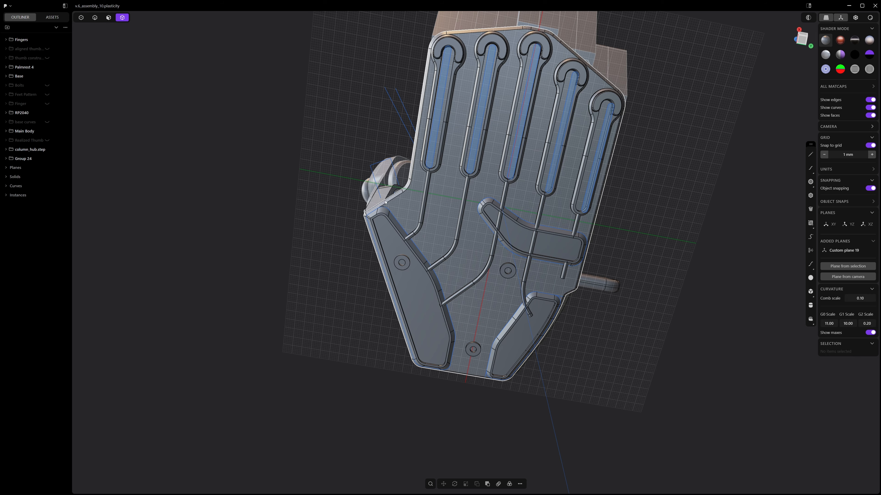
middle_click_drag(414, 175, 464, 257)
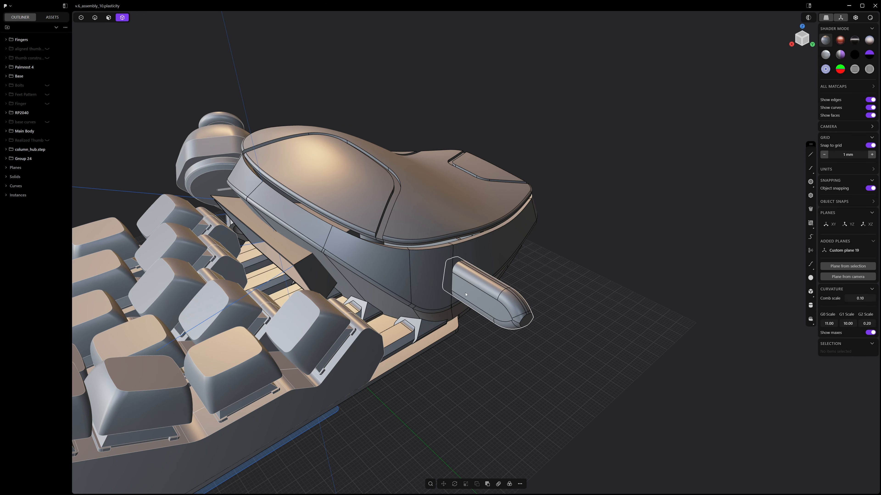
middle_click_drag(441, 258, 486, 264)
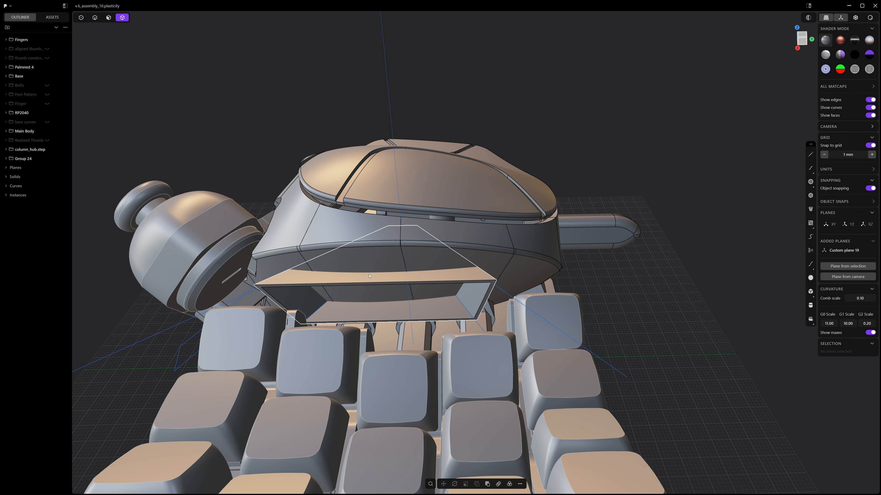
middle_click_drag(307, 277, 374, 248)
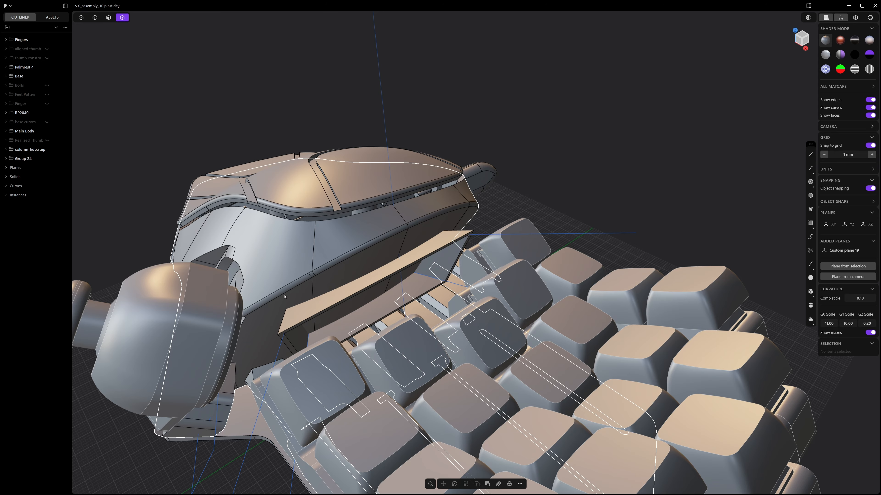
middle_click_drag(284, 297, 434, 243)
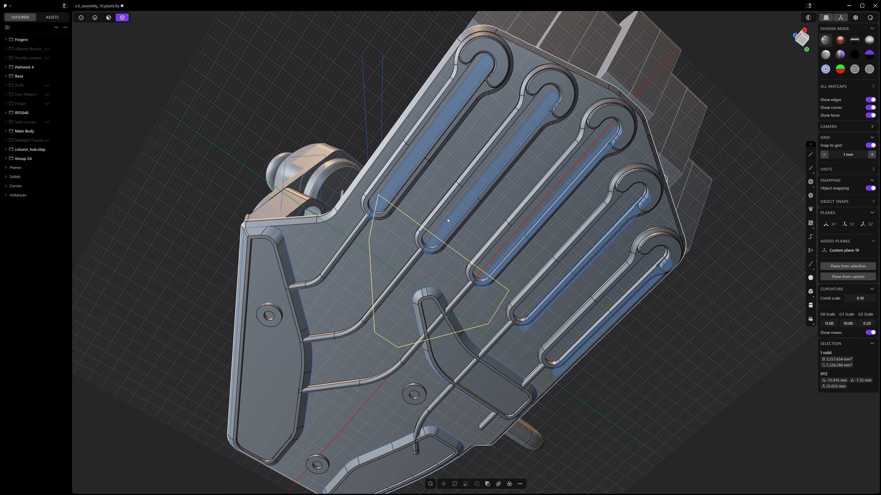
scroll(448, 221, "down", 3)
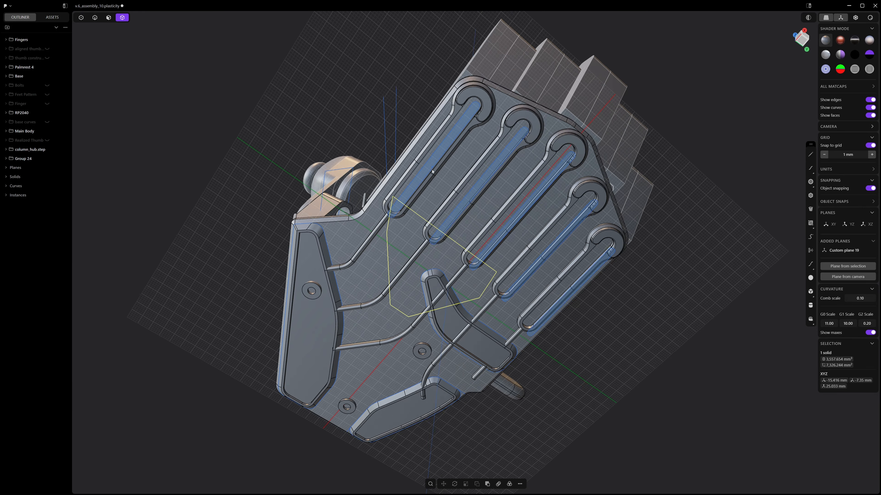
middle_click_drag(433, 170, 454, 285)
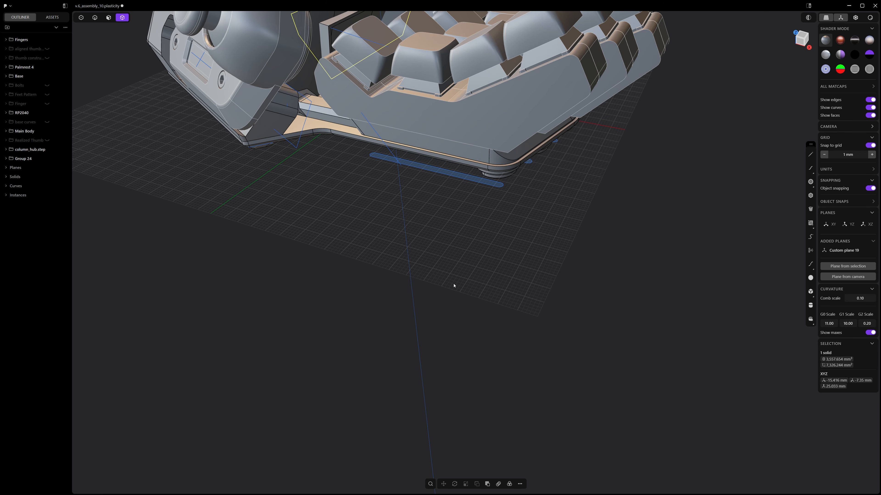